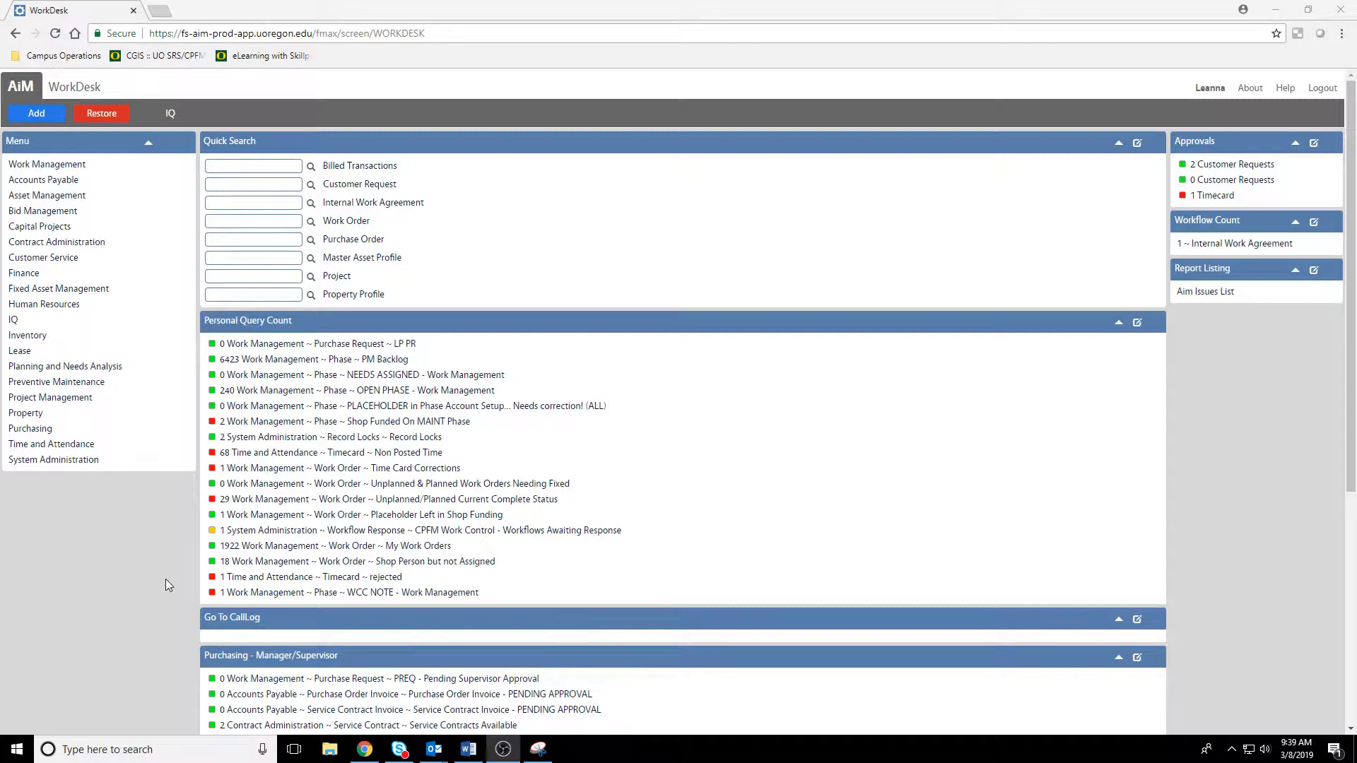
Step: Open the Call Log from the WorkDesk, and load map.uoregon.edu in a new browser tab
click(241, 624)
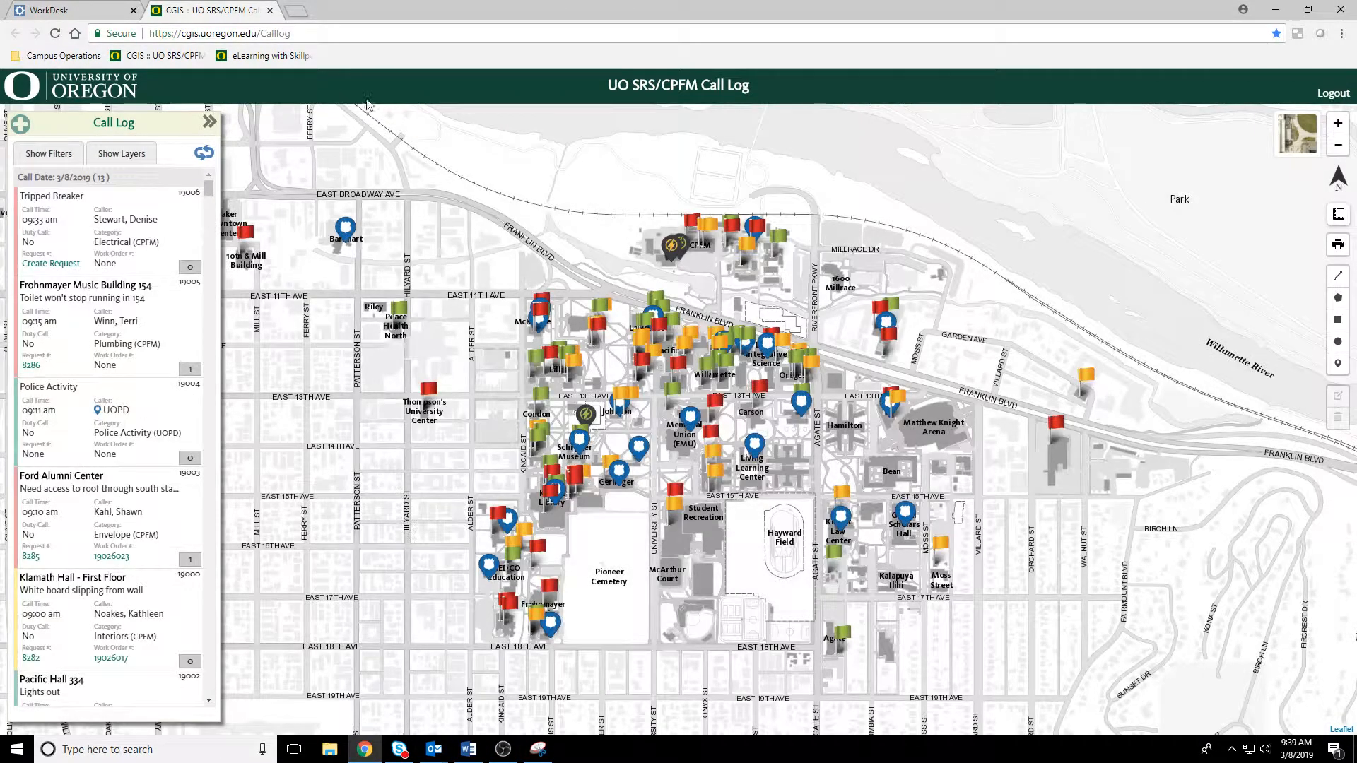
key(ctrl+t)
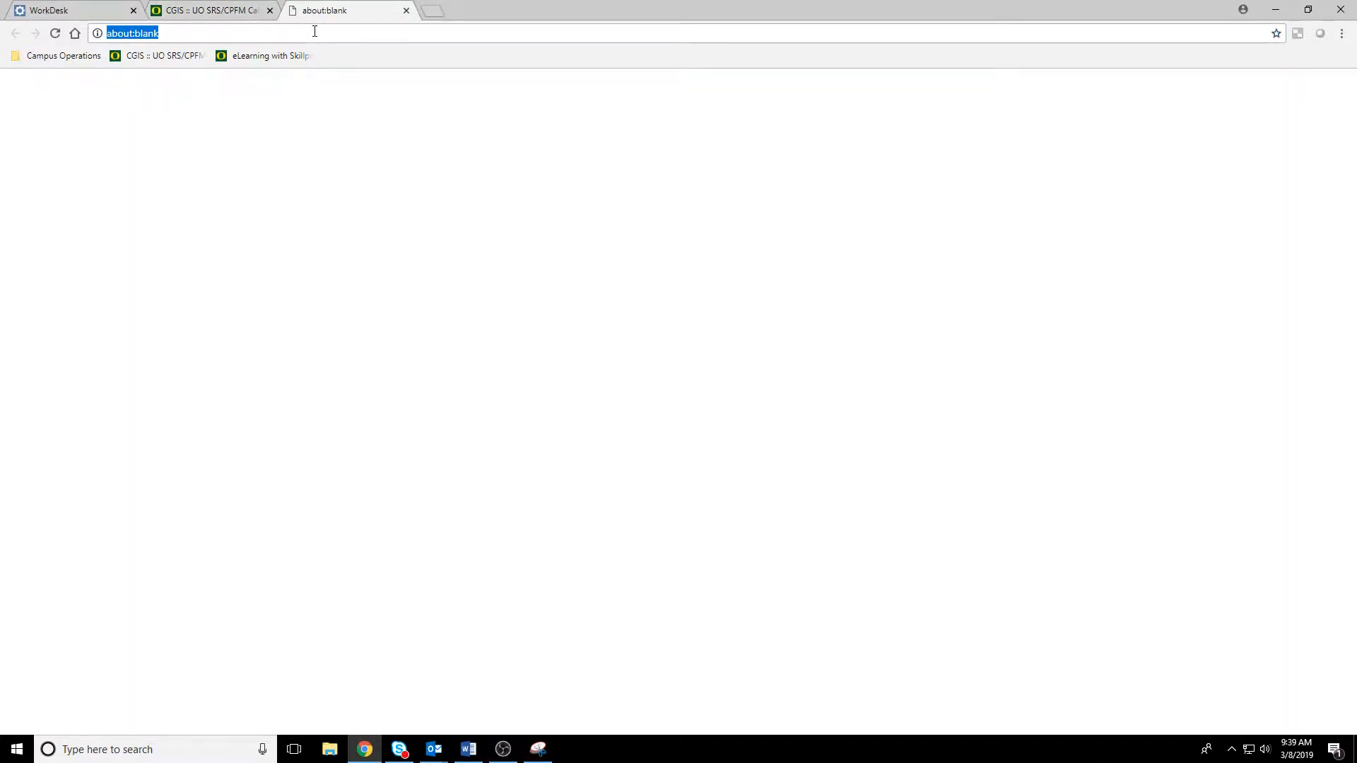
text(map.u)
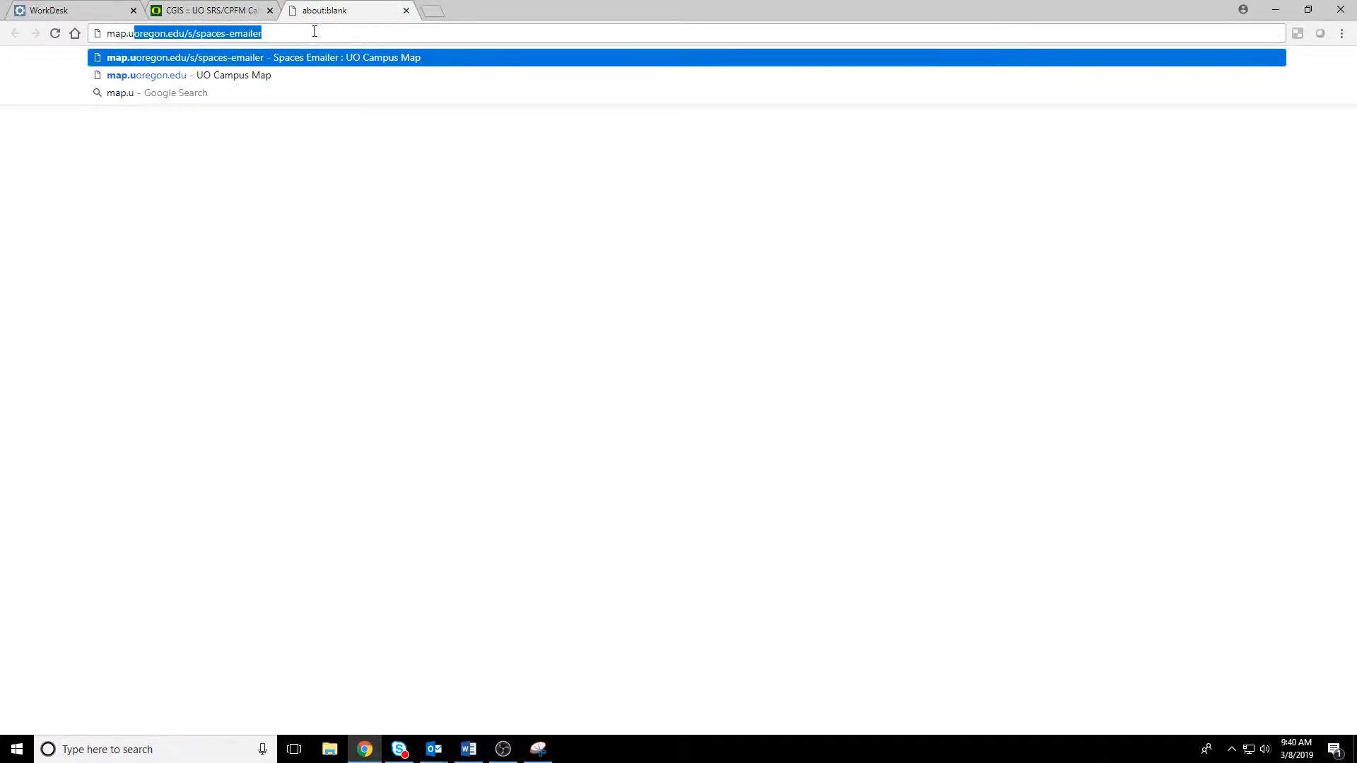
text(oregon.edu)
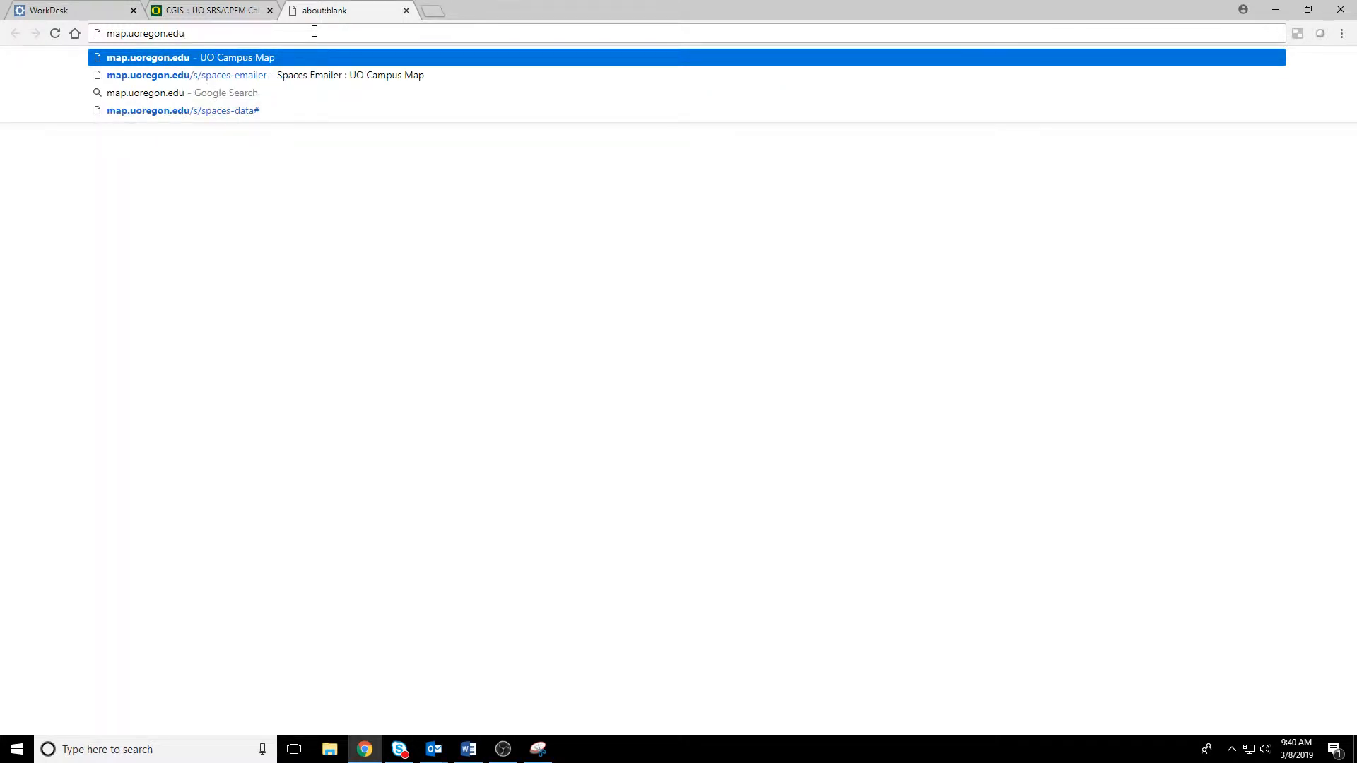
key(Return)
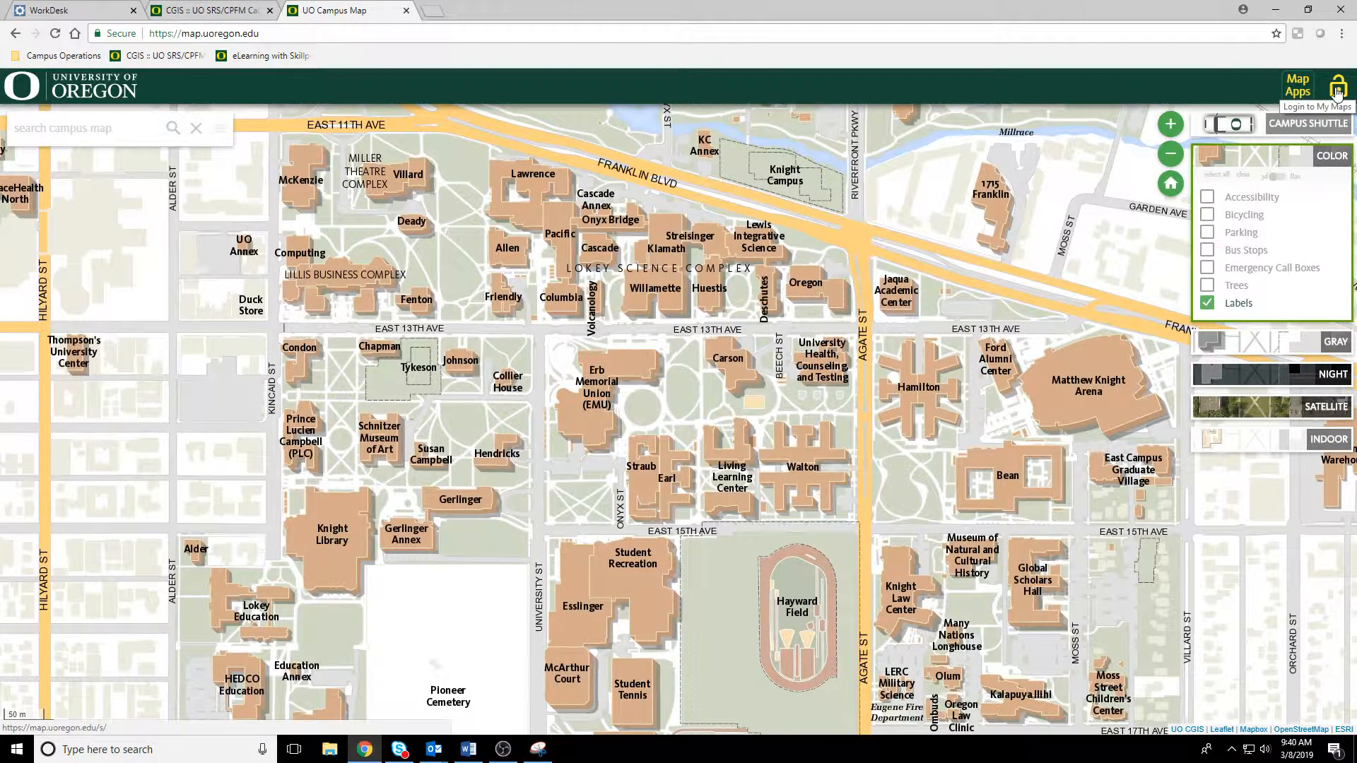
Step: Log in to My Maps on the campus map with the Duck ID username and account password
click(1337, 89)
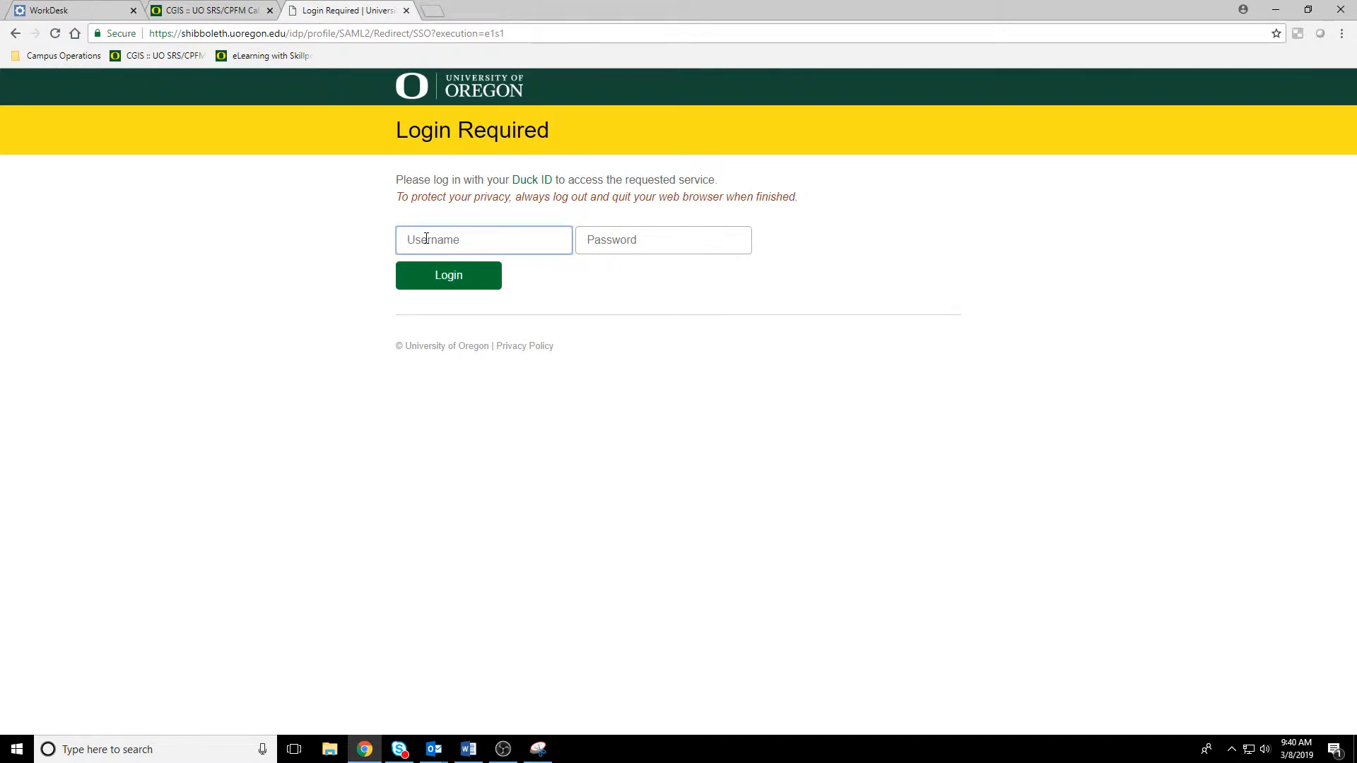
key(Tab)
text(*)
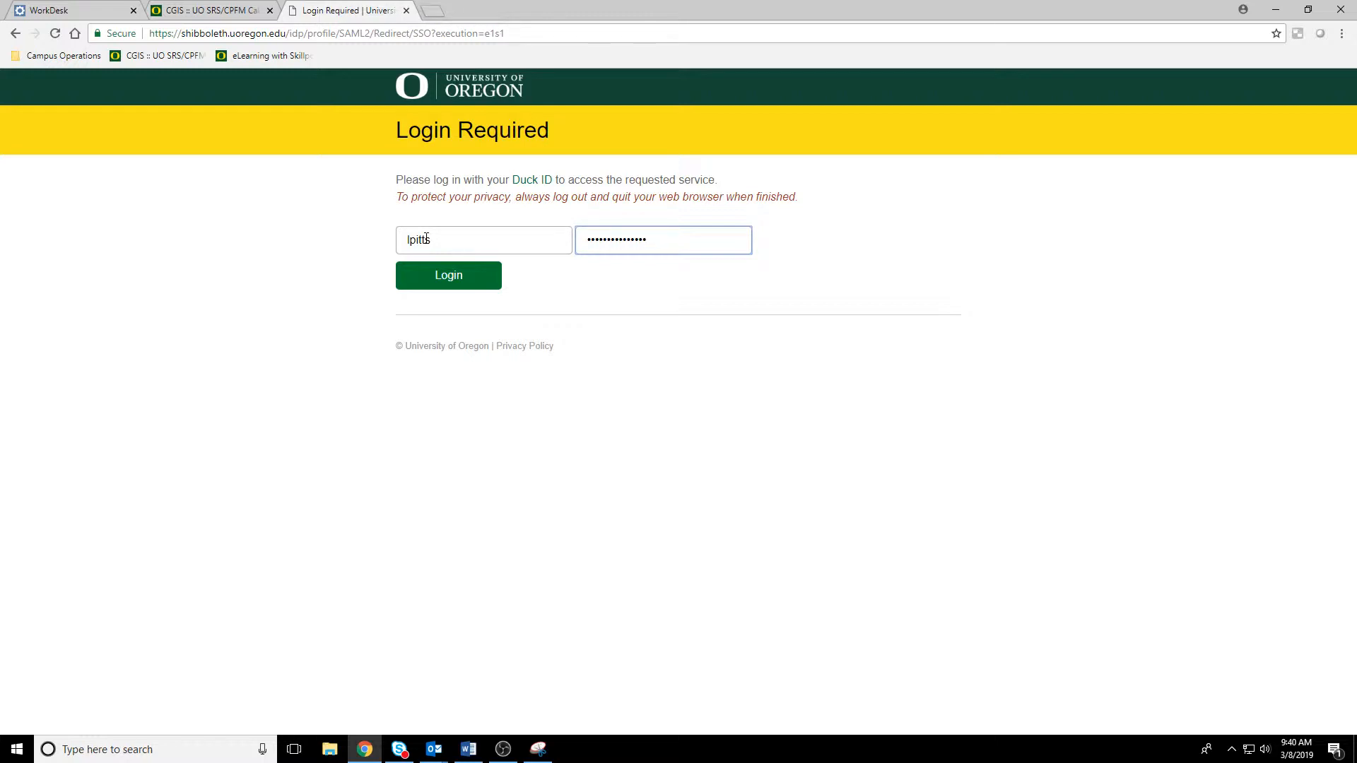
click(455, 282)
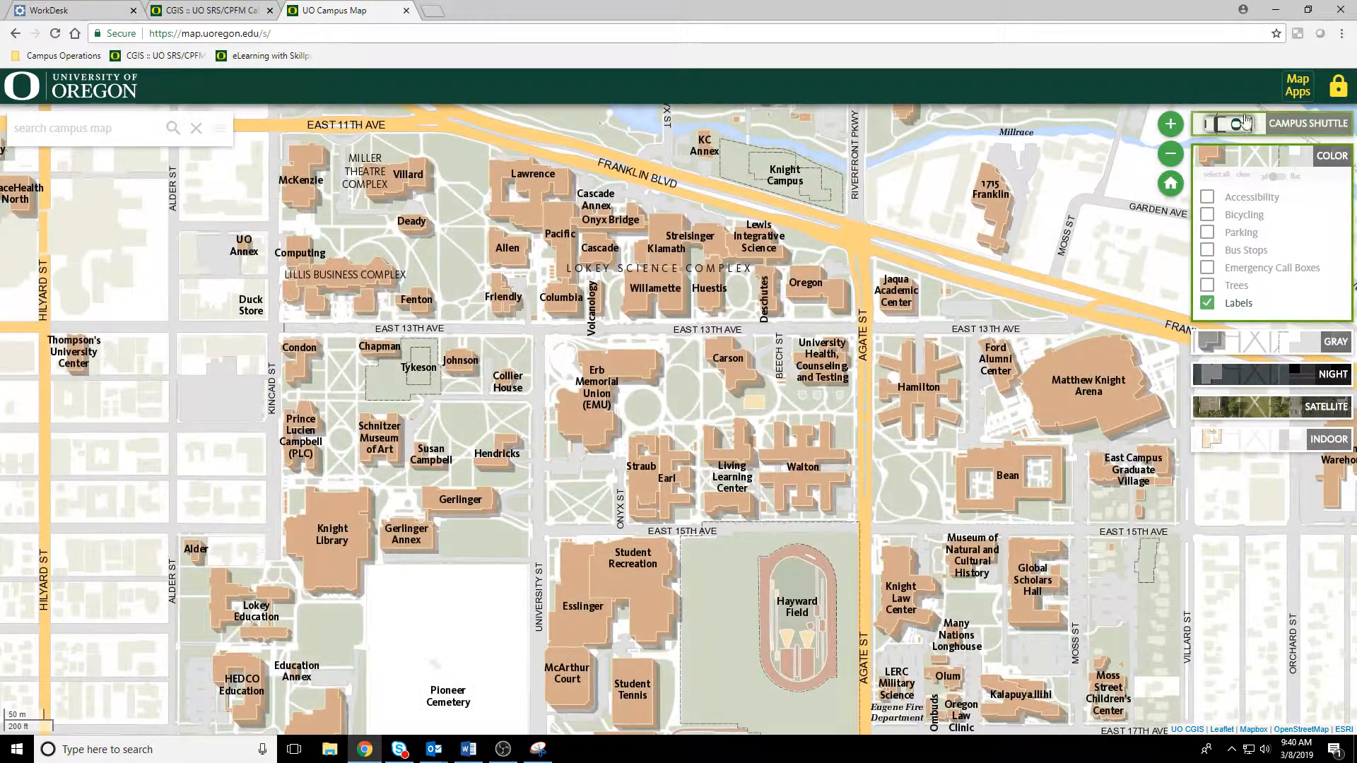
Step: Open the Call Log from the secure map apps of the campus map
click(1302, 91)
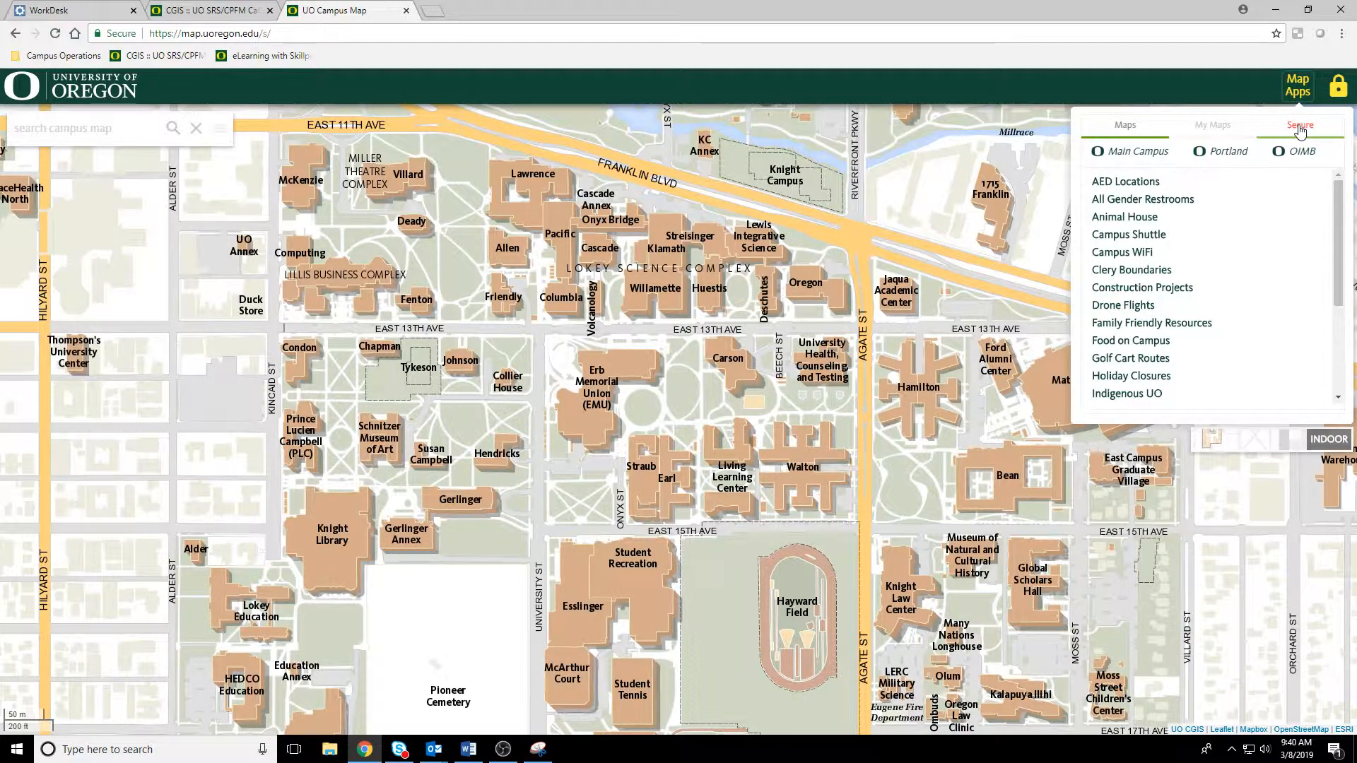
click(1301, 127)
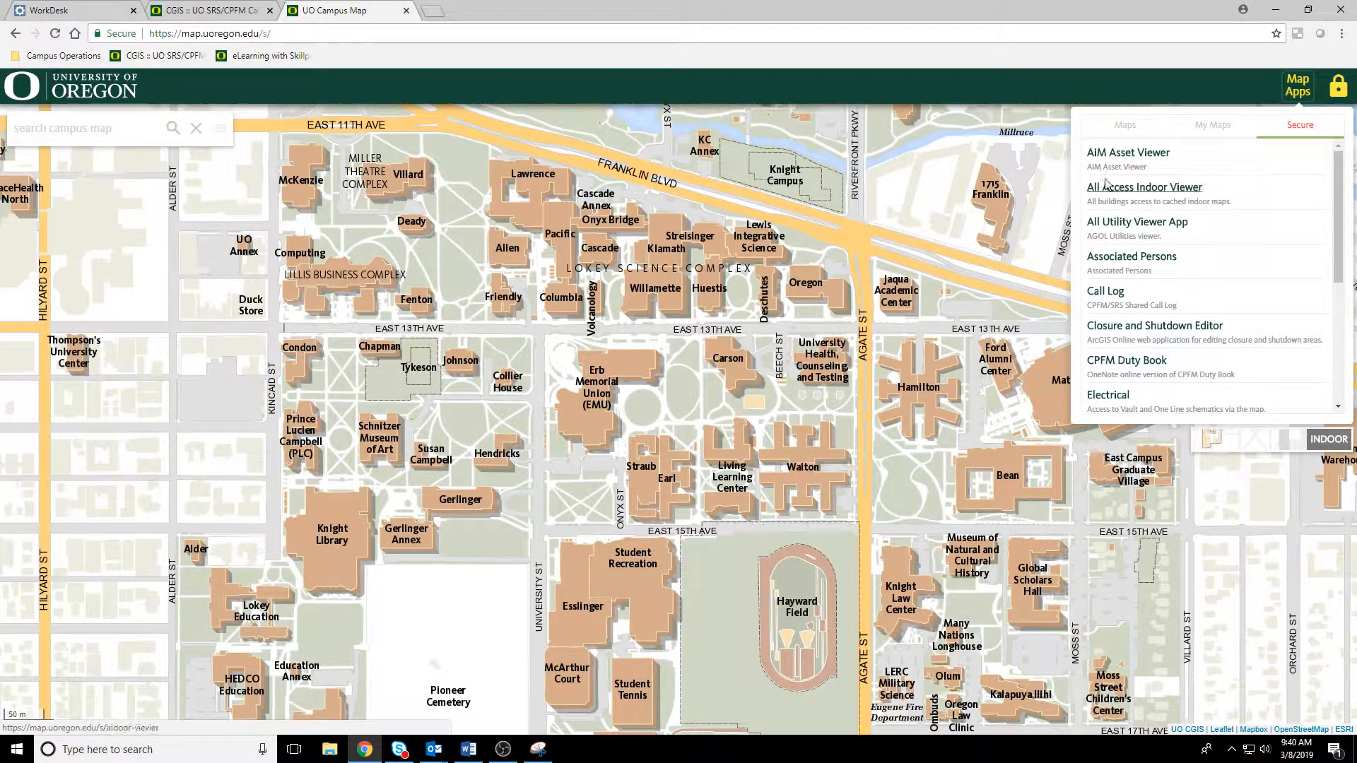
scroll(1115, 318, down, 2)
scroll(1117, 325, down, 2)
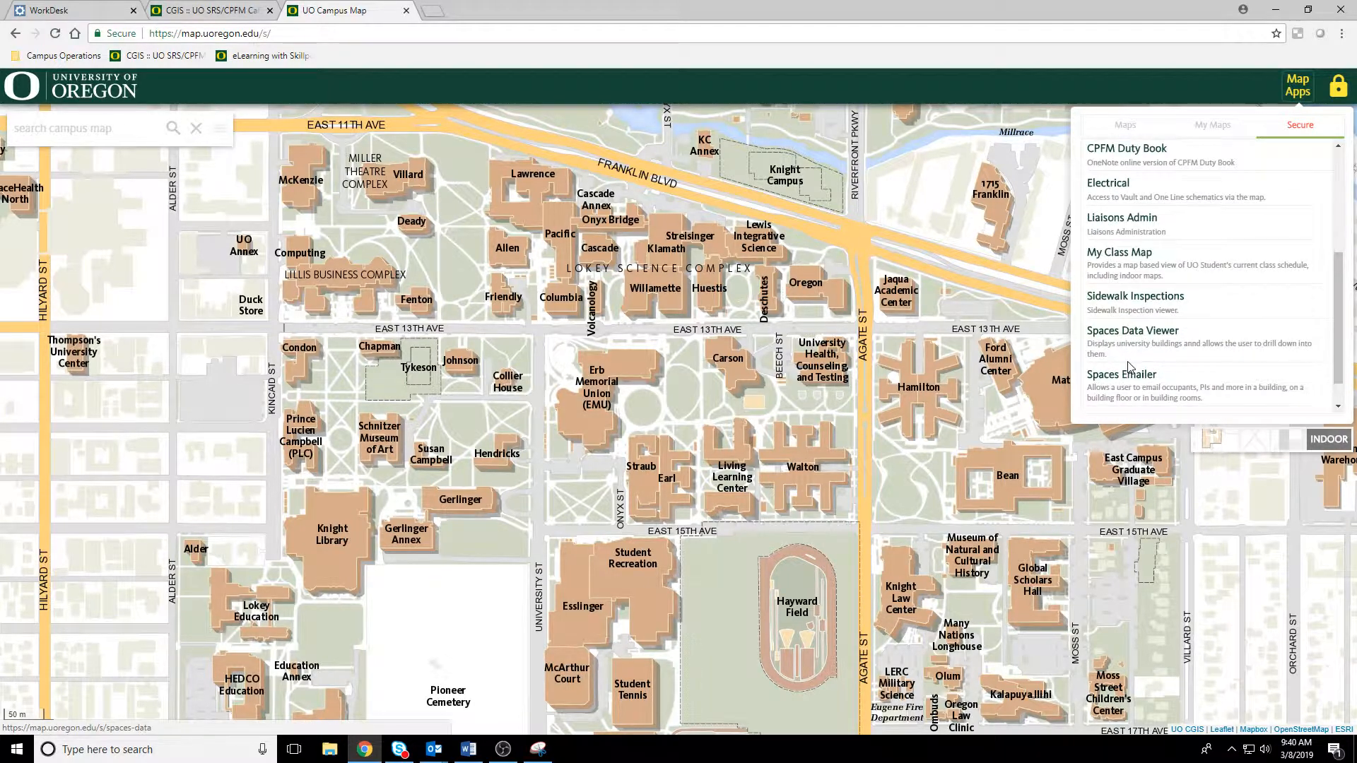
scroll(1135, 381, up, 4)
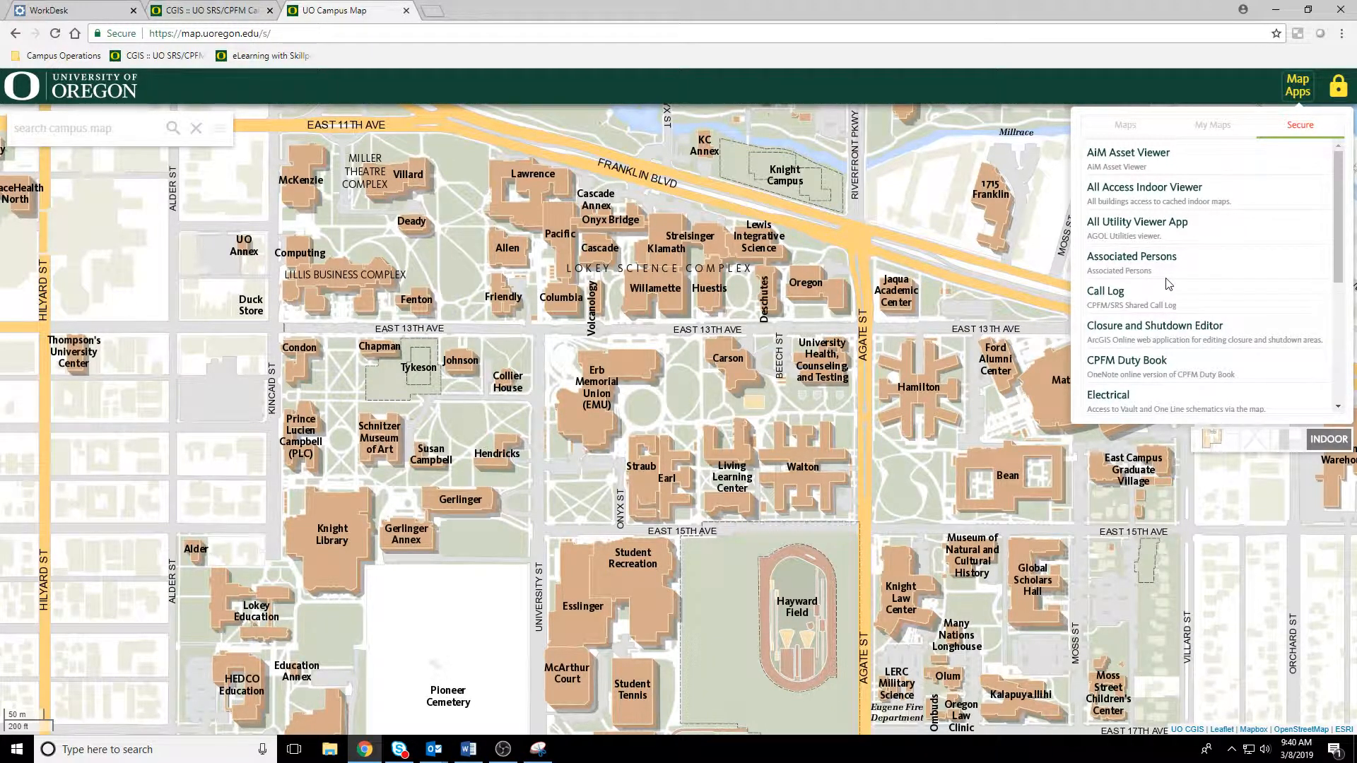
click(1103, 296)
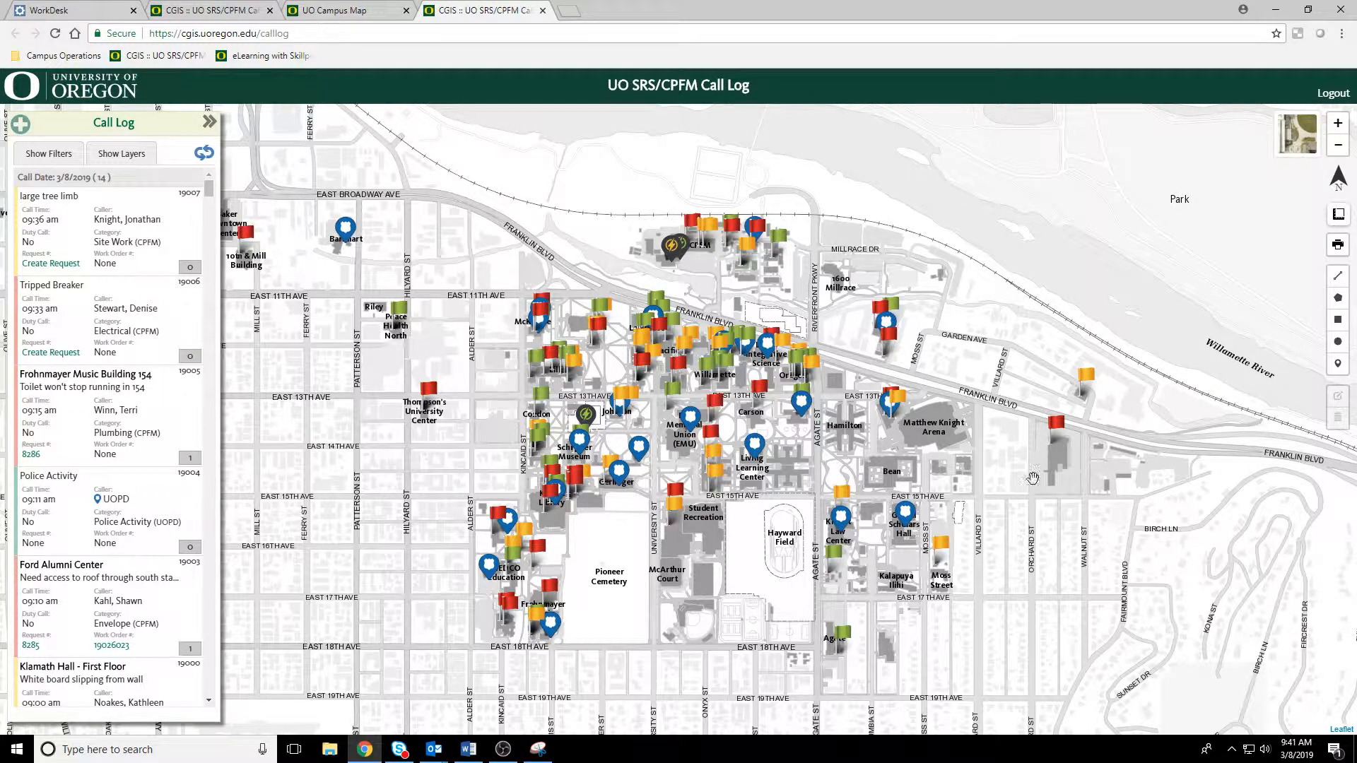
Step: Filter the call log to the past seven days, Mar 1st to Mar 8th, and look through the listed calls
click(56, 157)
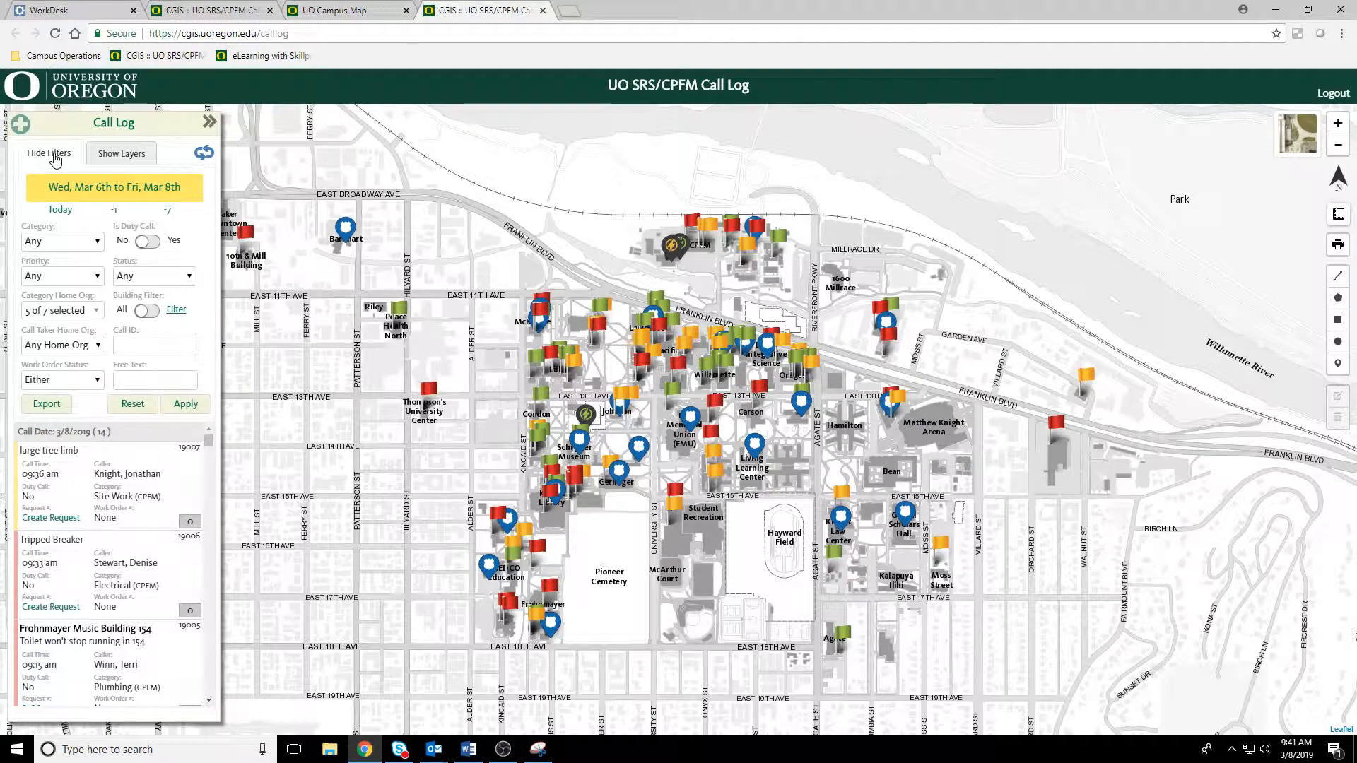
click(167, 212)
click(186, 405)
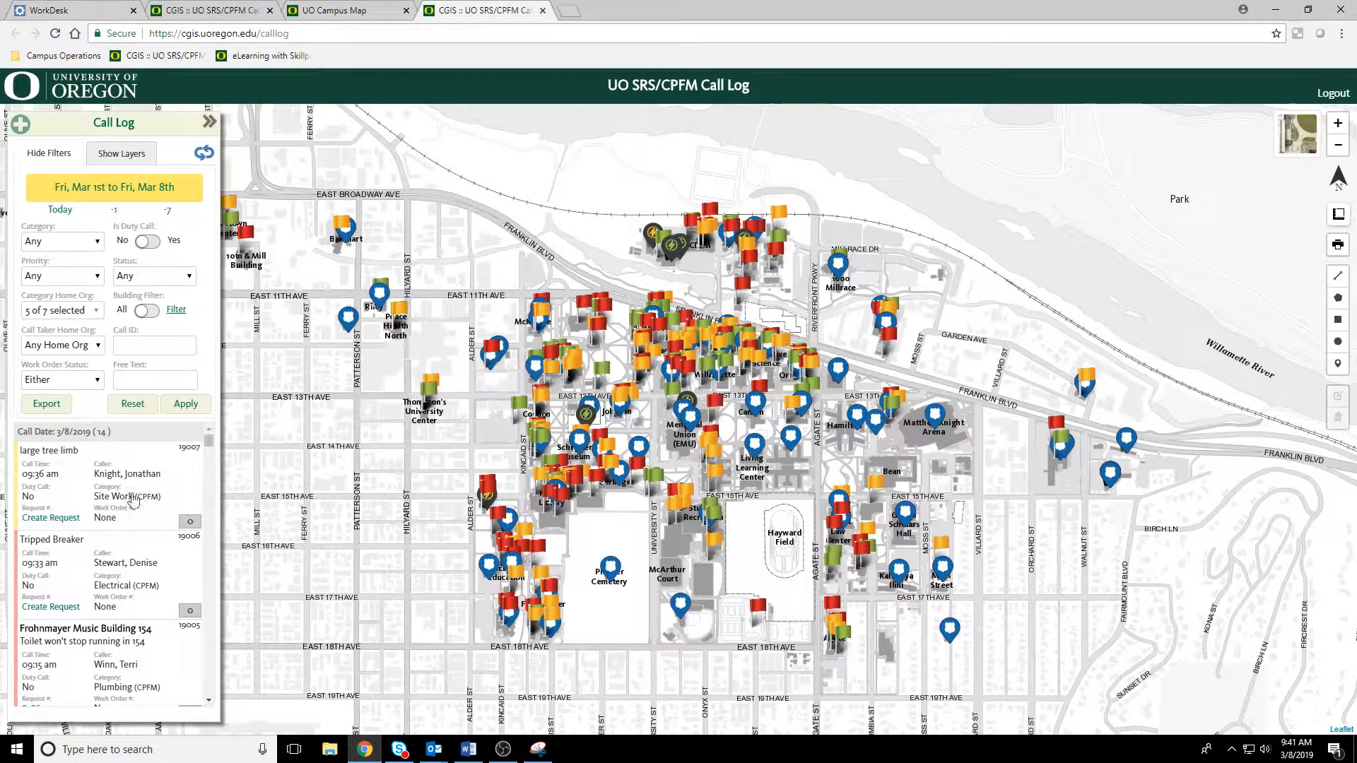
scroll(113, 484, down, 3)
scroll(119, 519, up, 3)
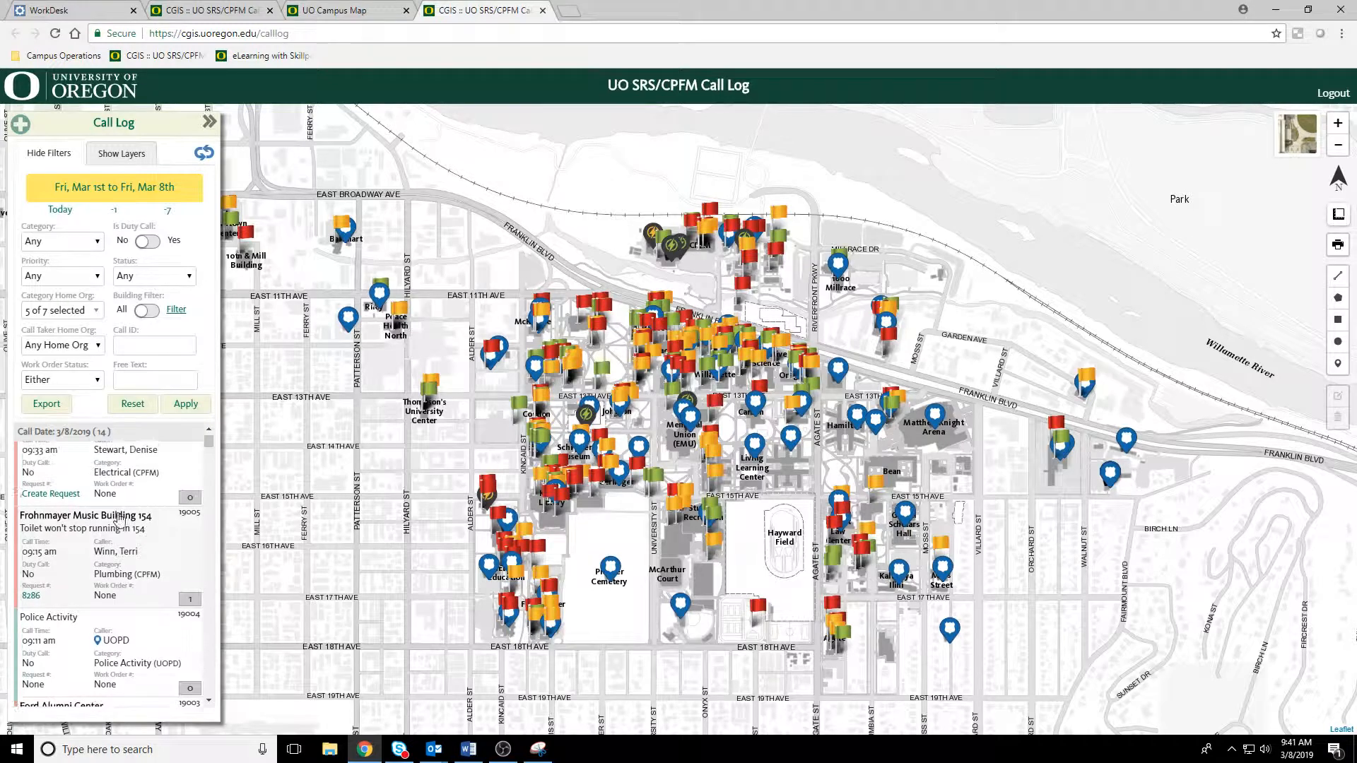
scroll(119, 520, down, 3)
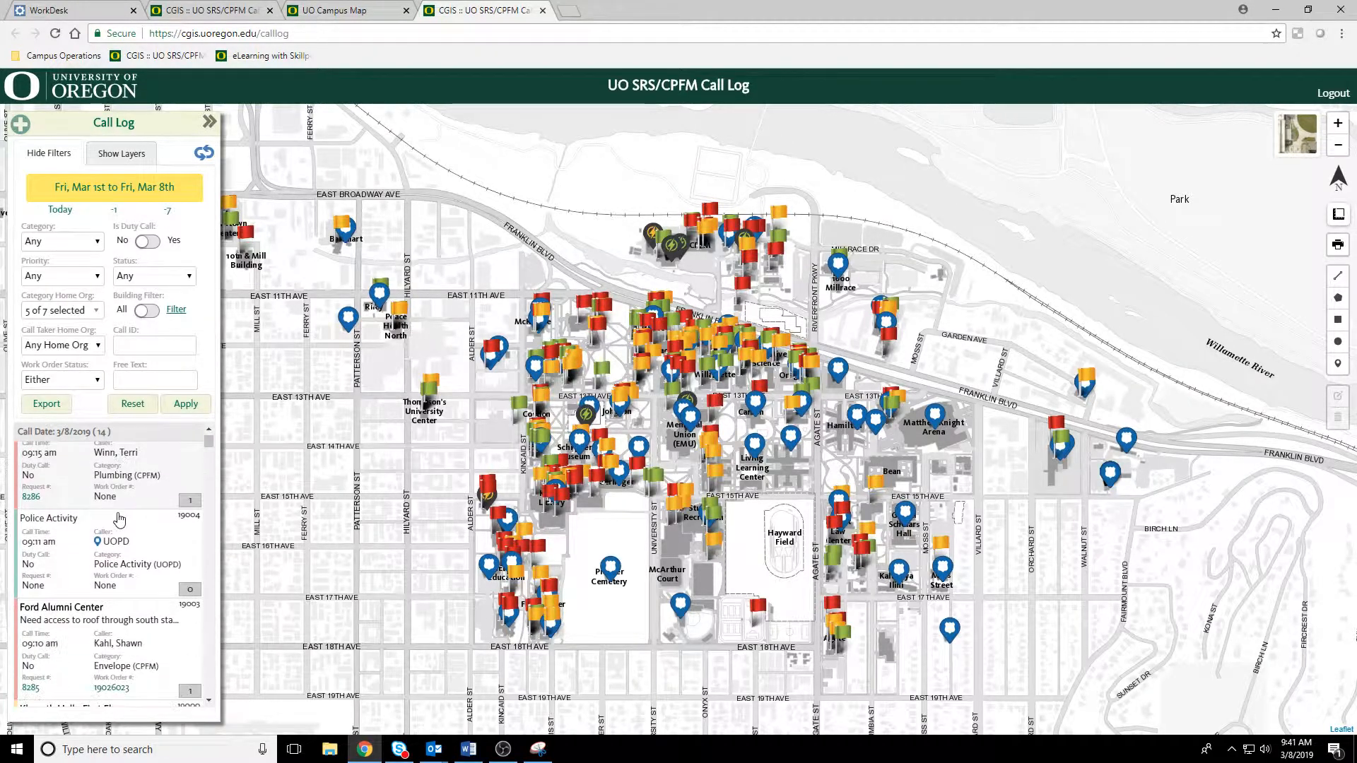
scroll(119, 519, down, 2)
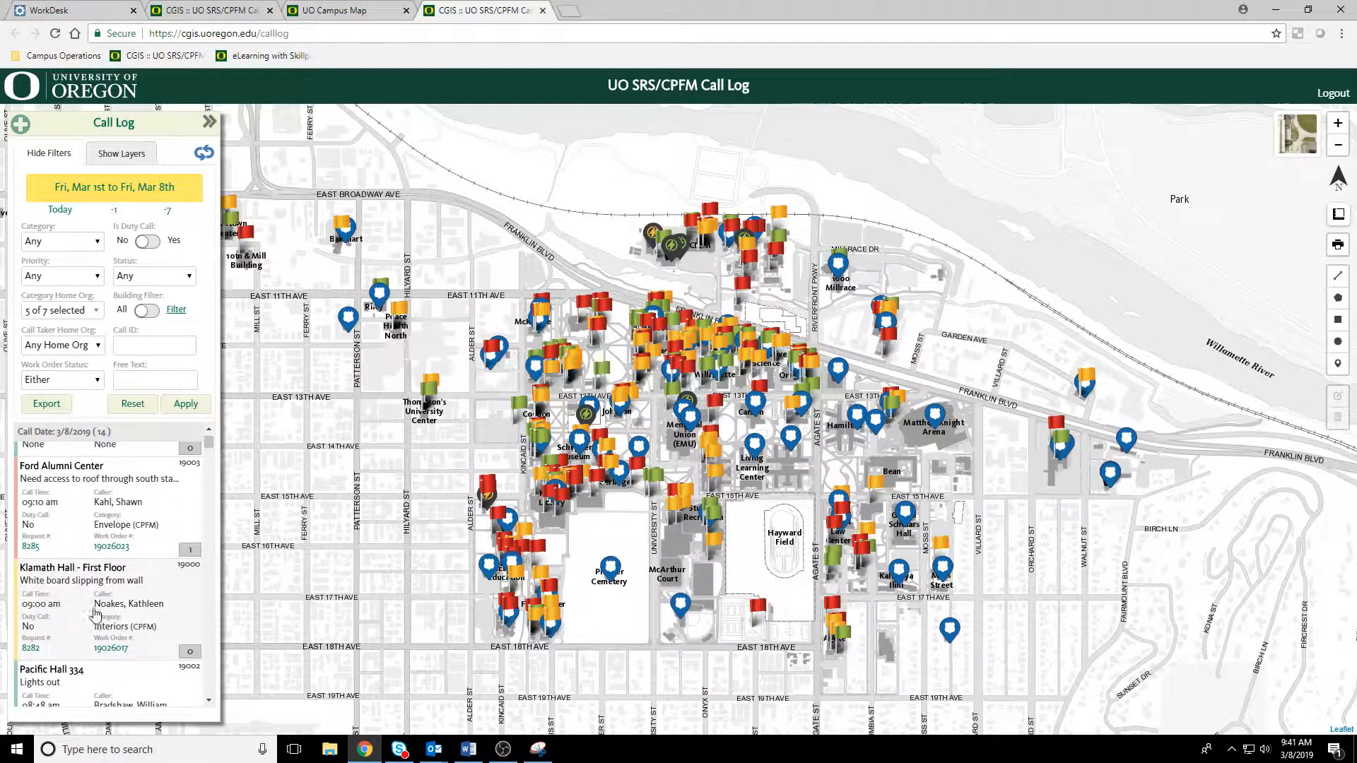
scroll(95, 622, up, 5)
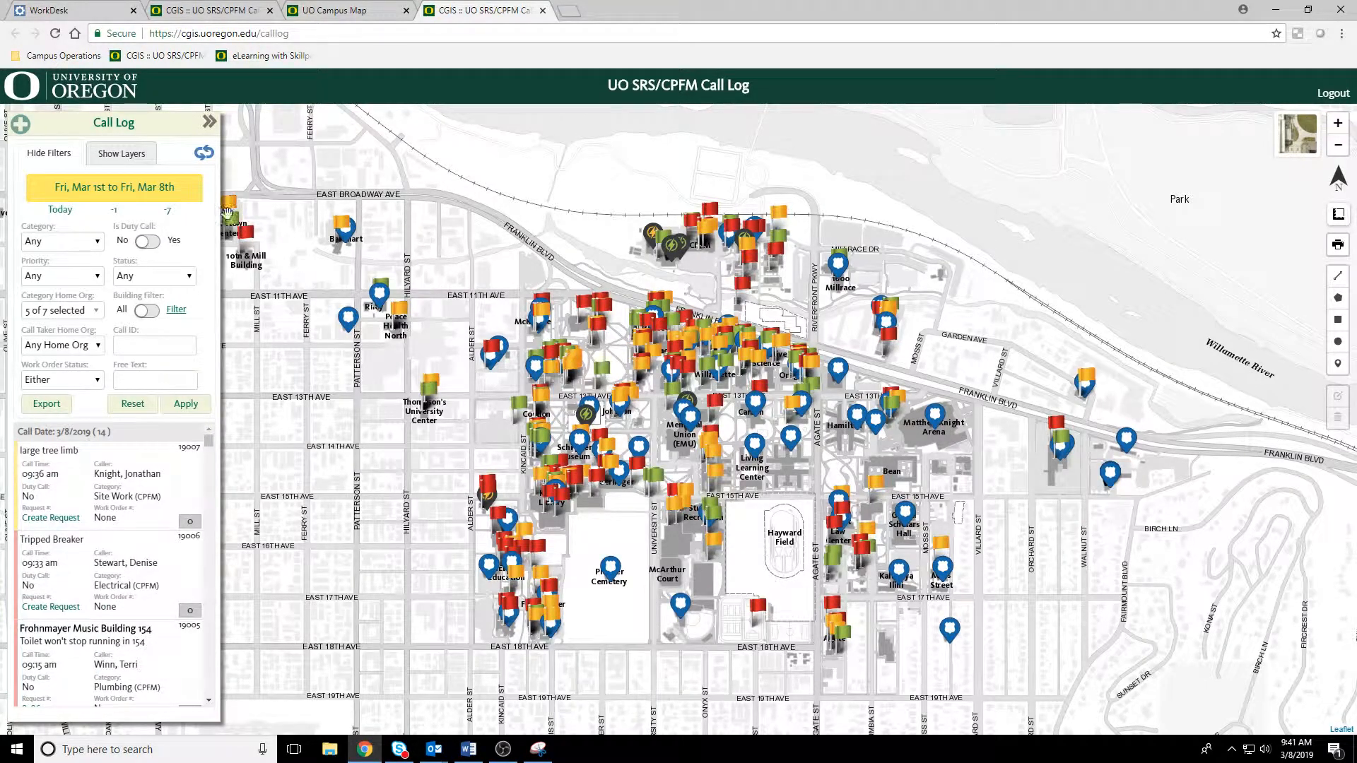
Step: Start a new call and fill in the caller details by looking up the employee's username
click(22, 126)
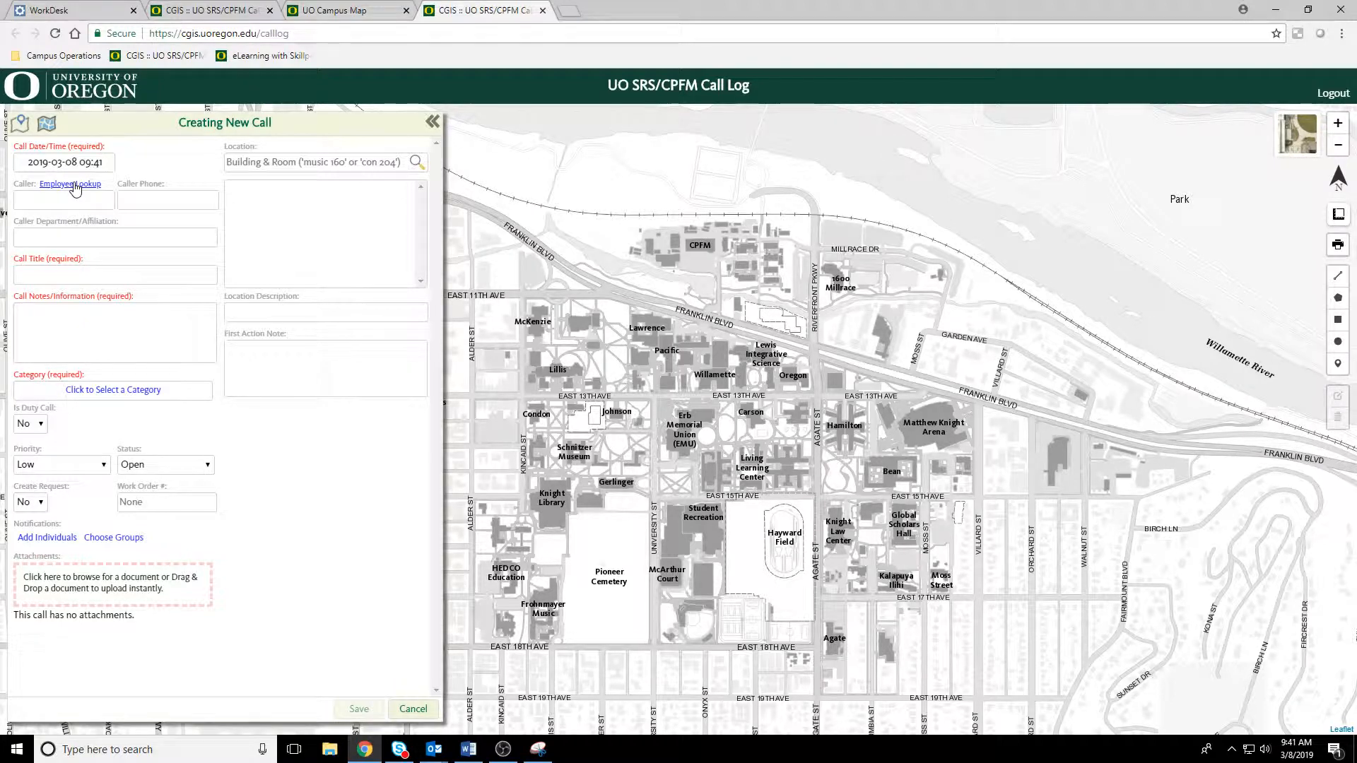
click(73, 185)
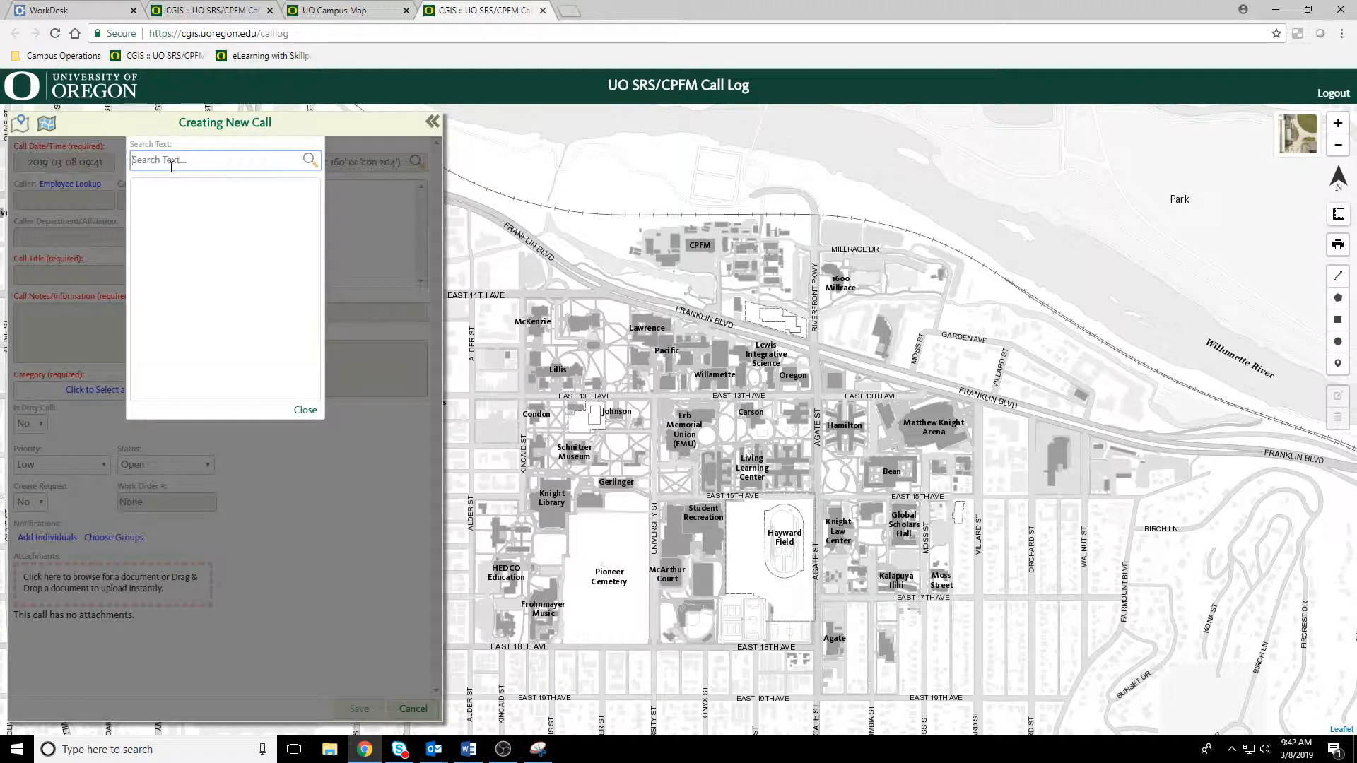
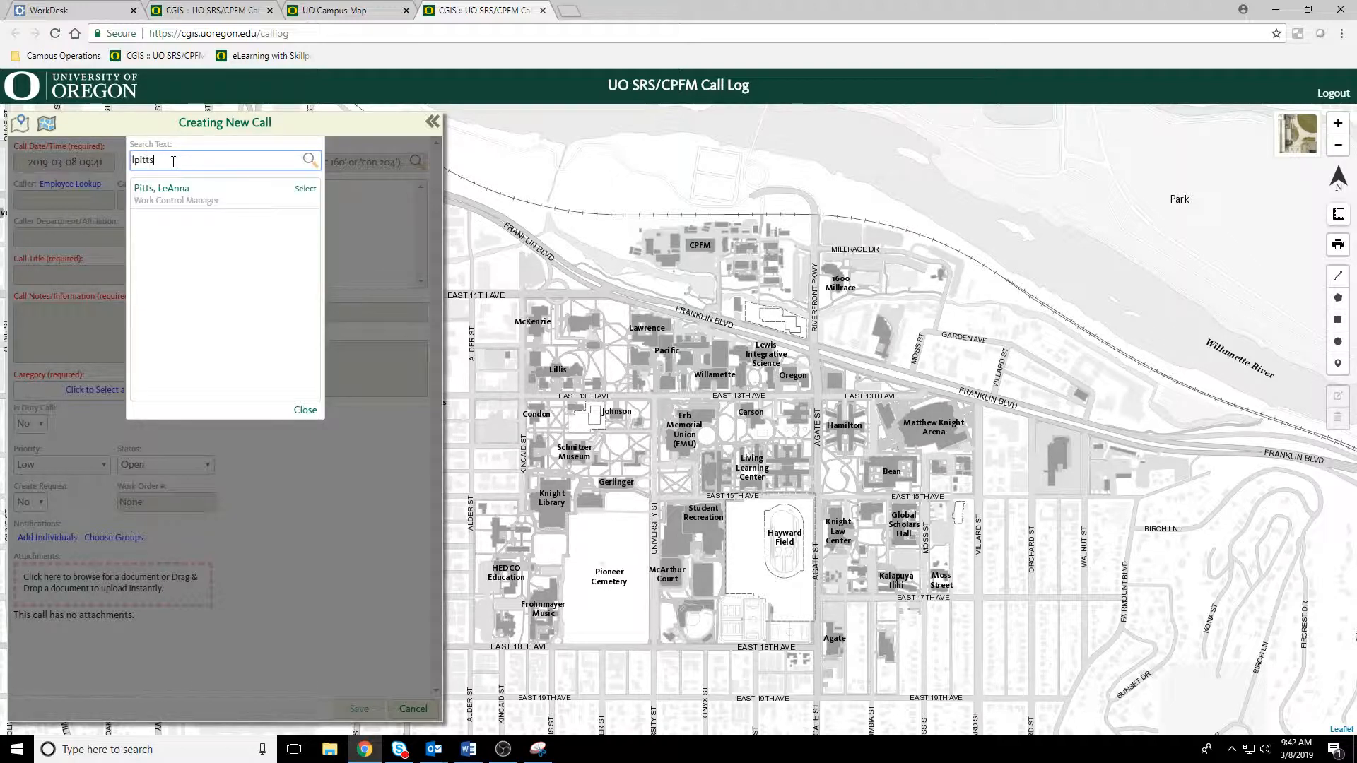
click(209, 202)
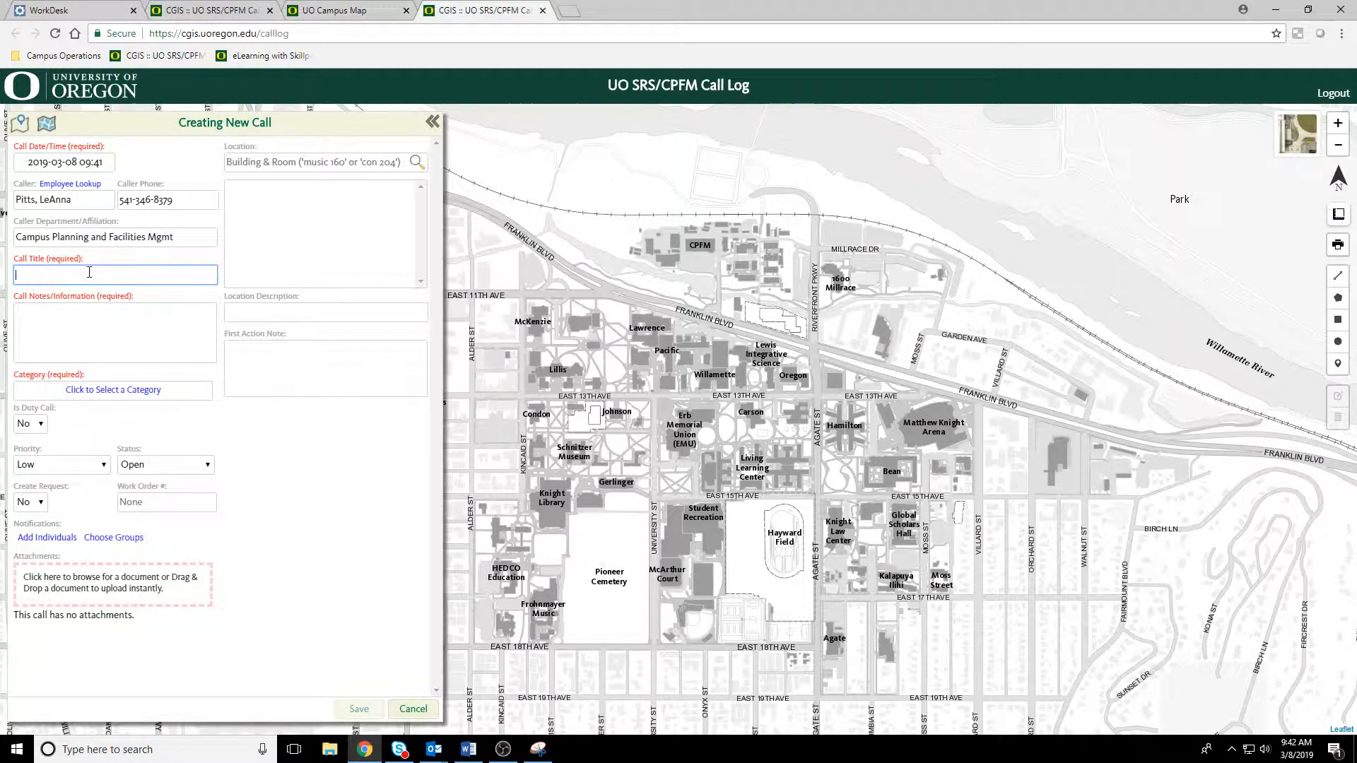
Step: Enter "need a coat hook purchased and installed" as the call title
text(need a coat hook purchased and in)
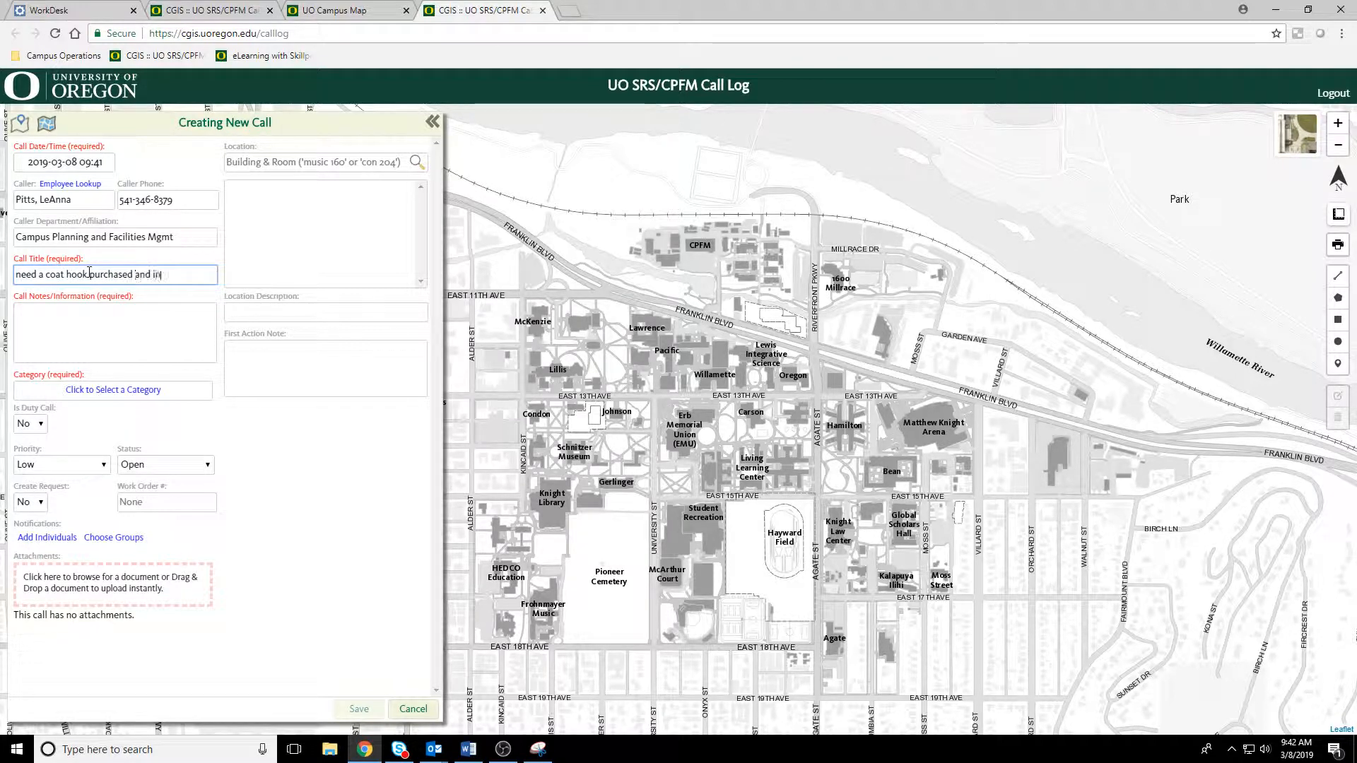
text(stalled)
Step: Enter the call notes "please purchase a coat hook and install it behind my door."
click(79, 324)
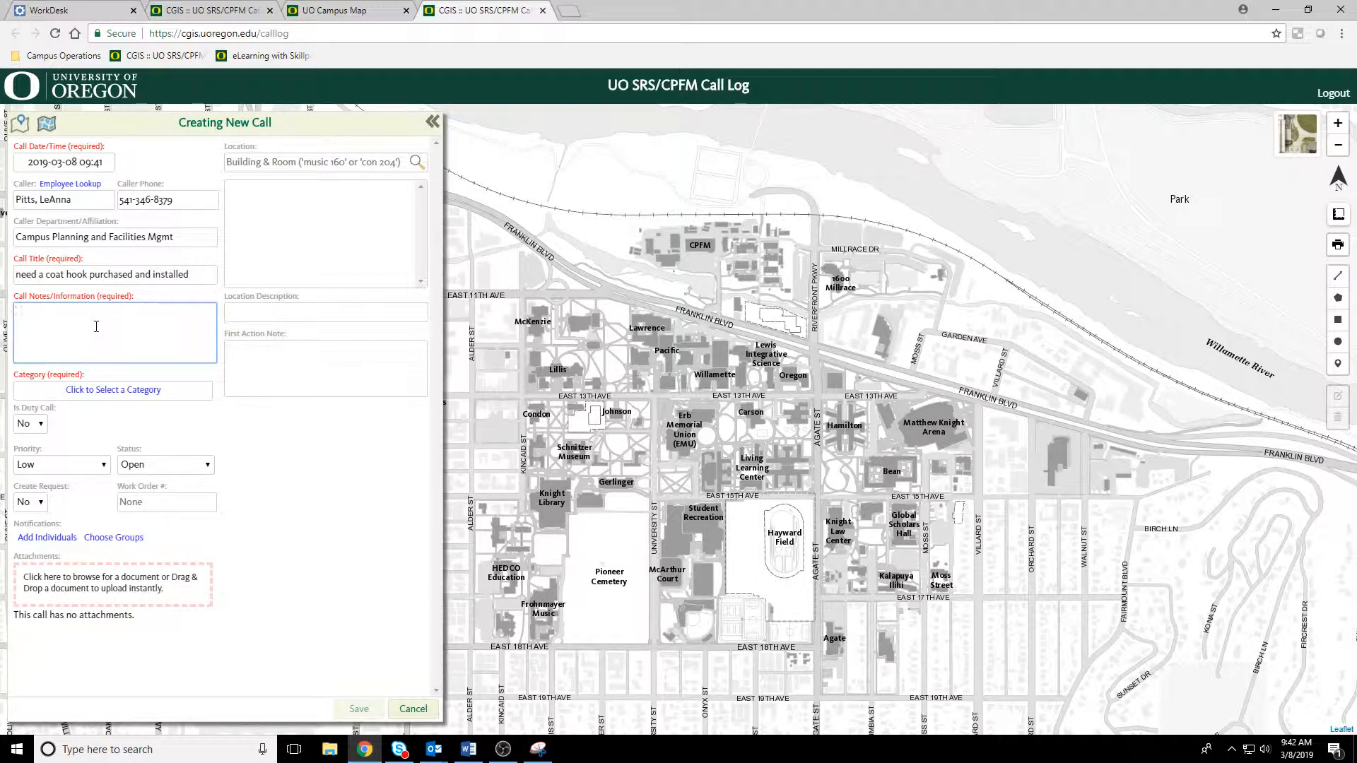
text(please puch)
key(BackSpace)
key(BackSpace)
text(rchase a coat hook and install it behind my door.)
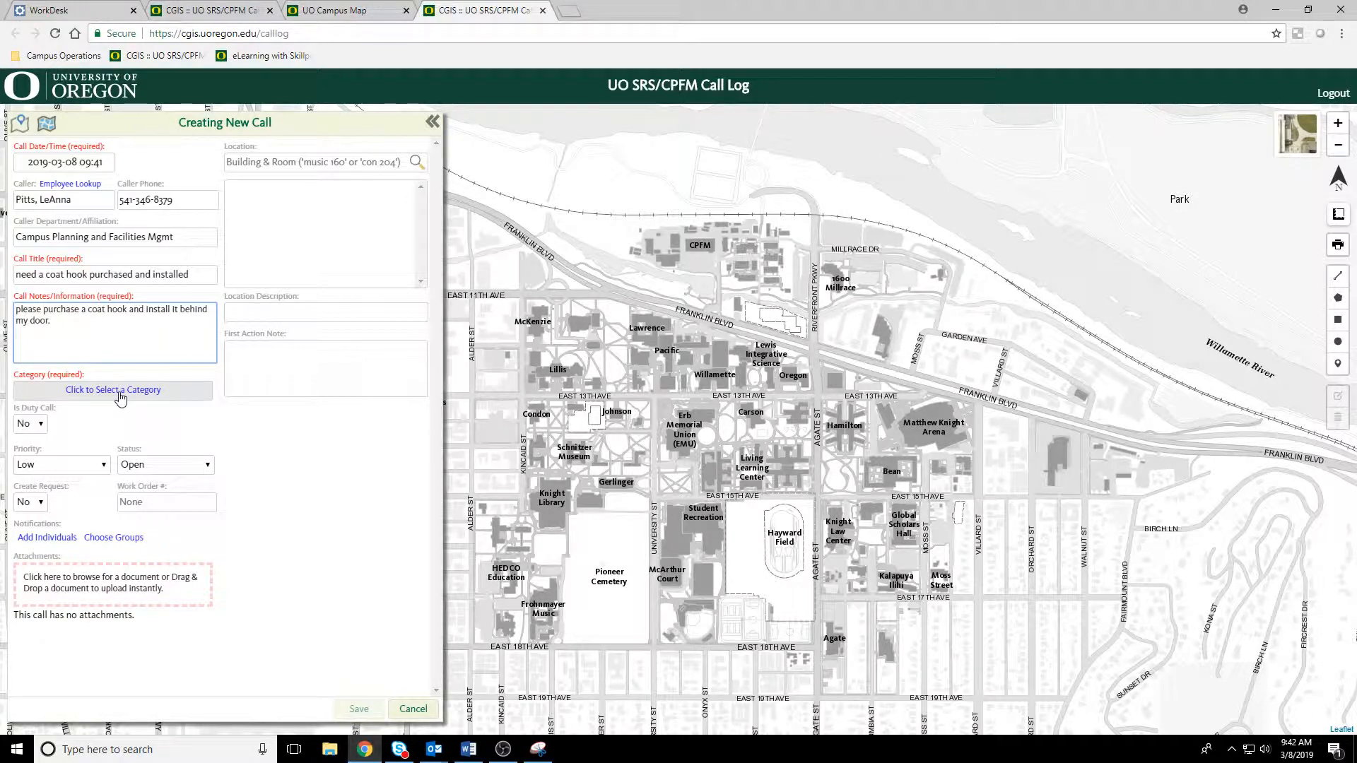
Step: Search the categories for "inter" and "wall", assign the call to Interiors, and set its priority to Low
click(120, 391)
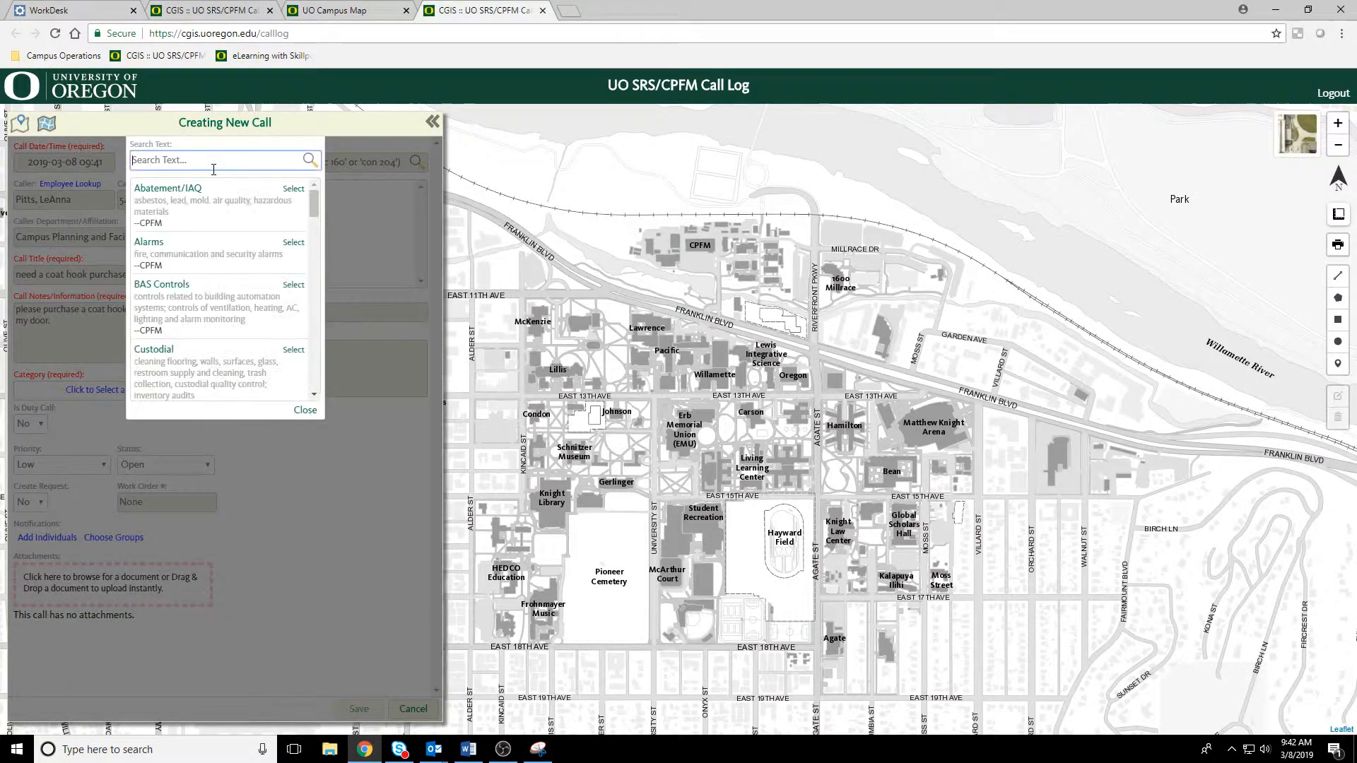
text(ter)
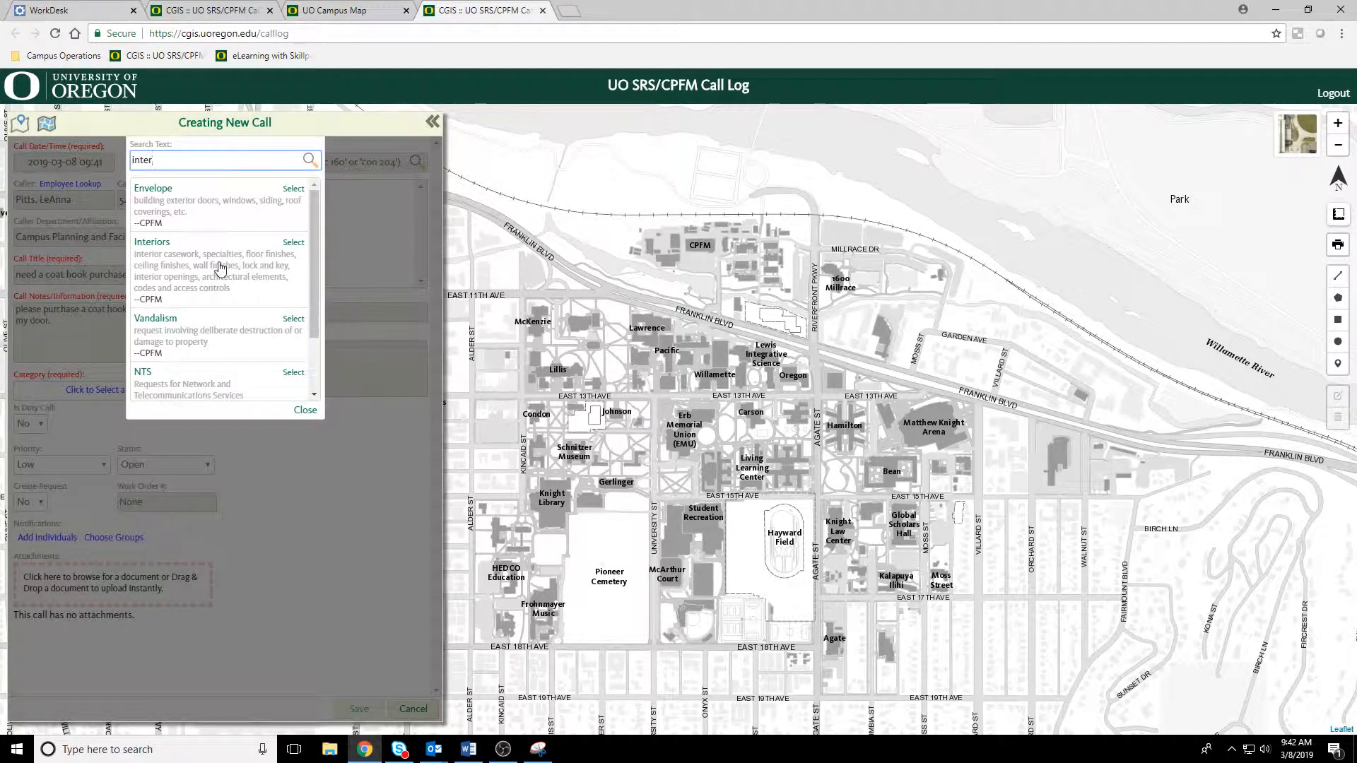
drag(181, 160, 130, 165)
text(wall)
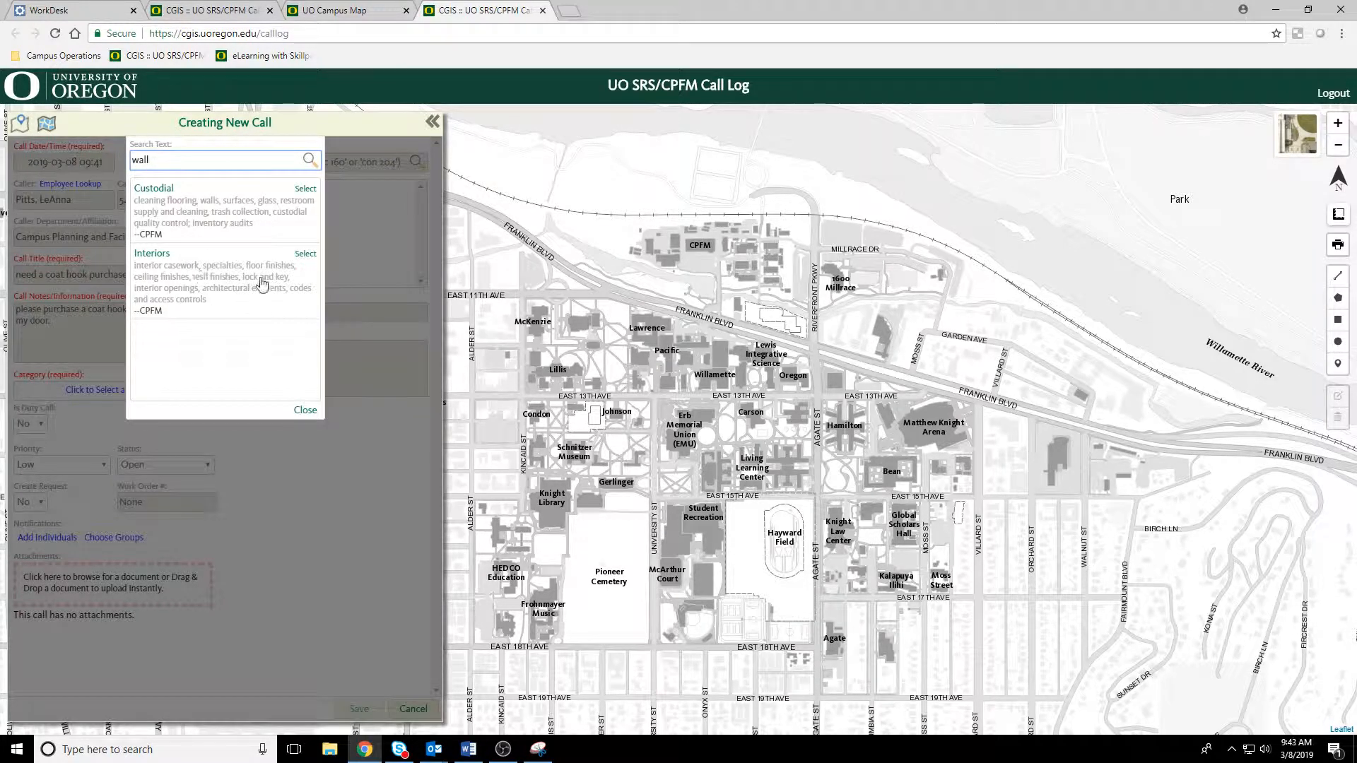
click(224, 268)
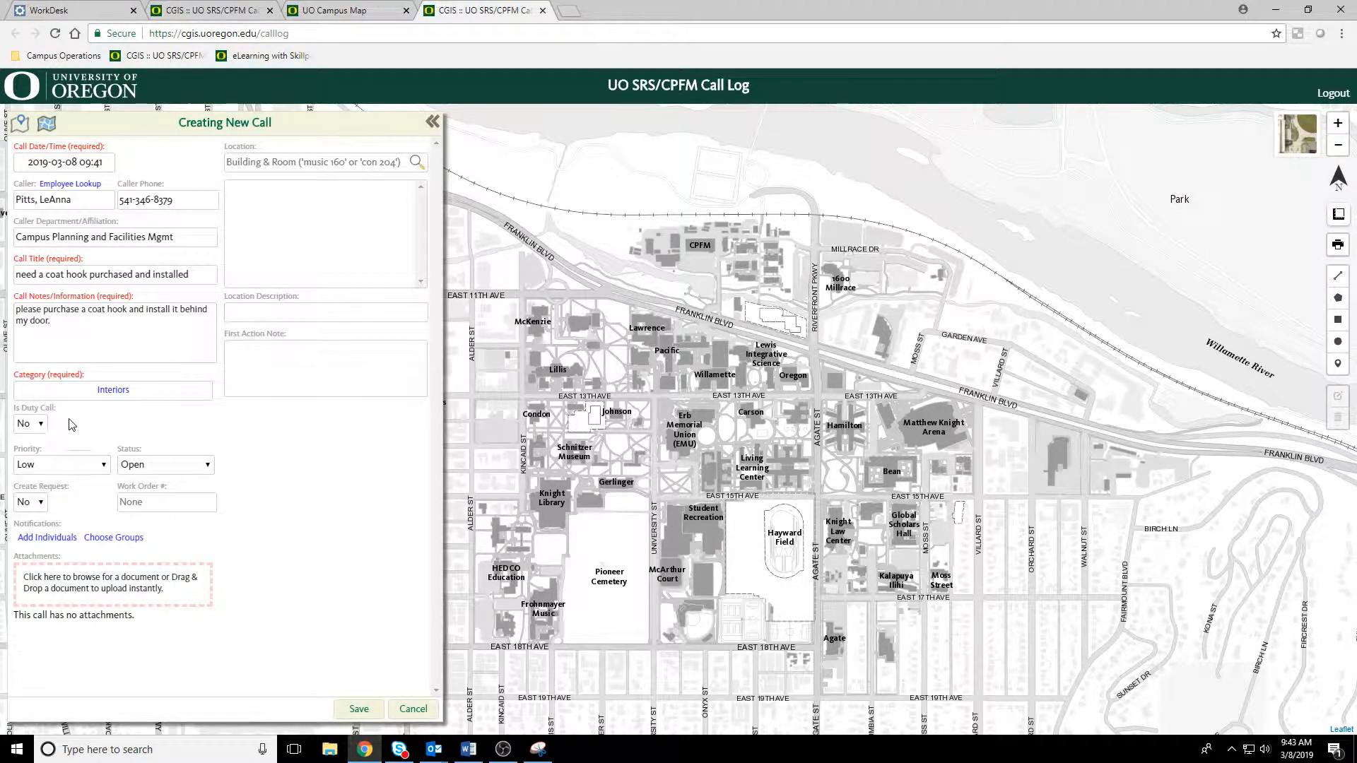
click(91, 472)
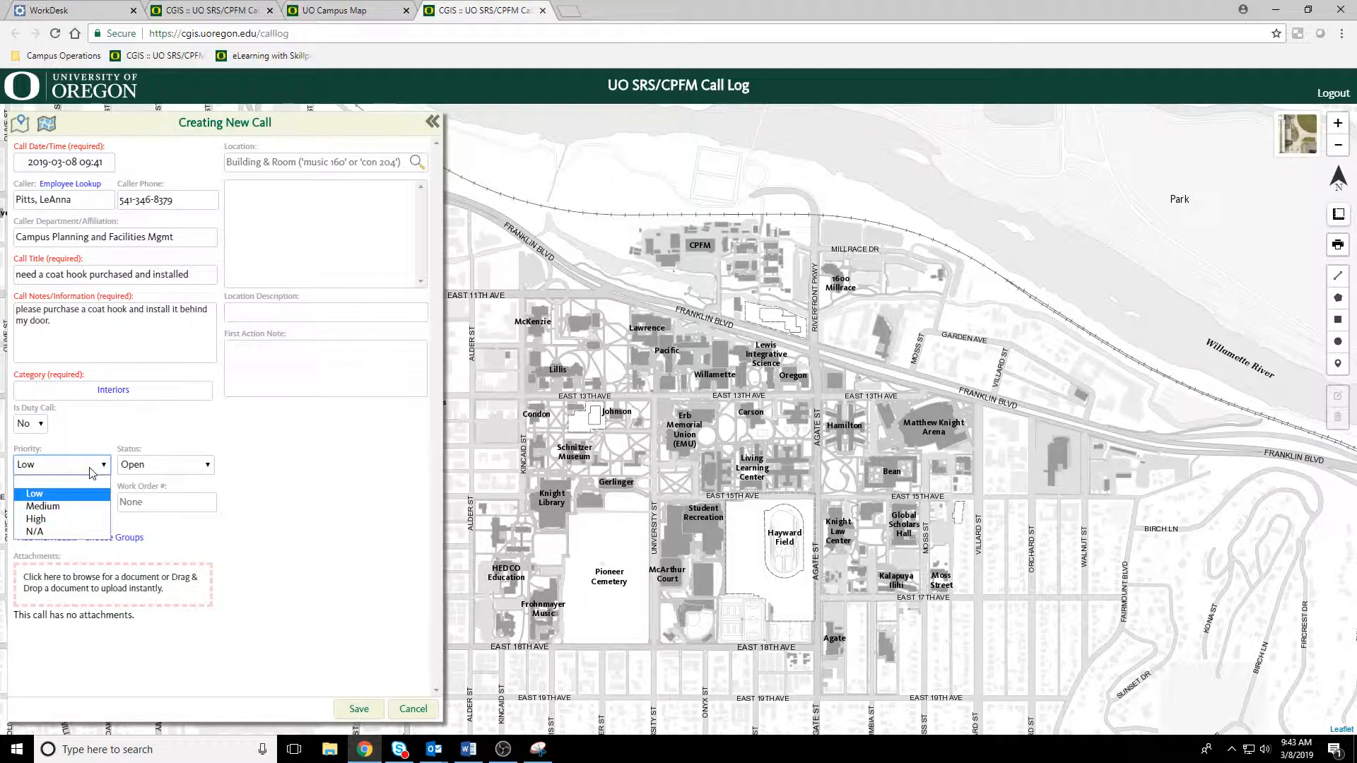
click(65, 497)
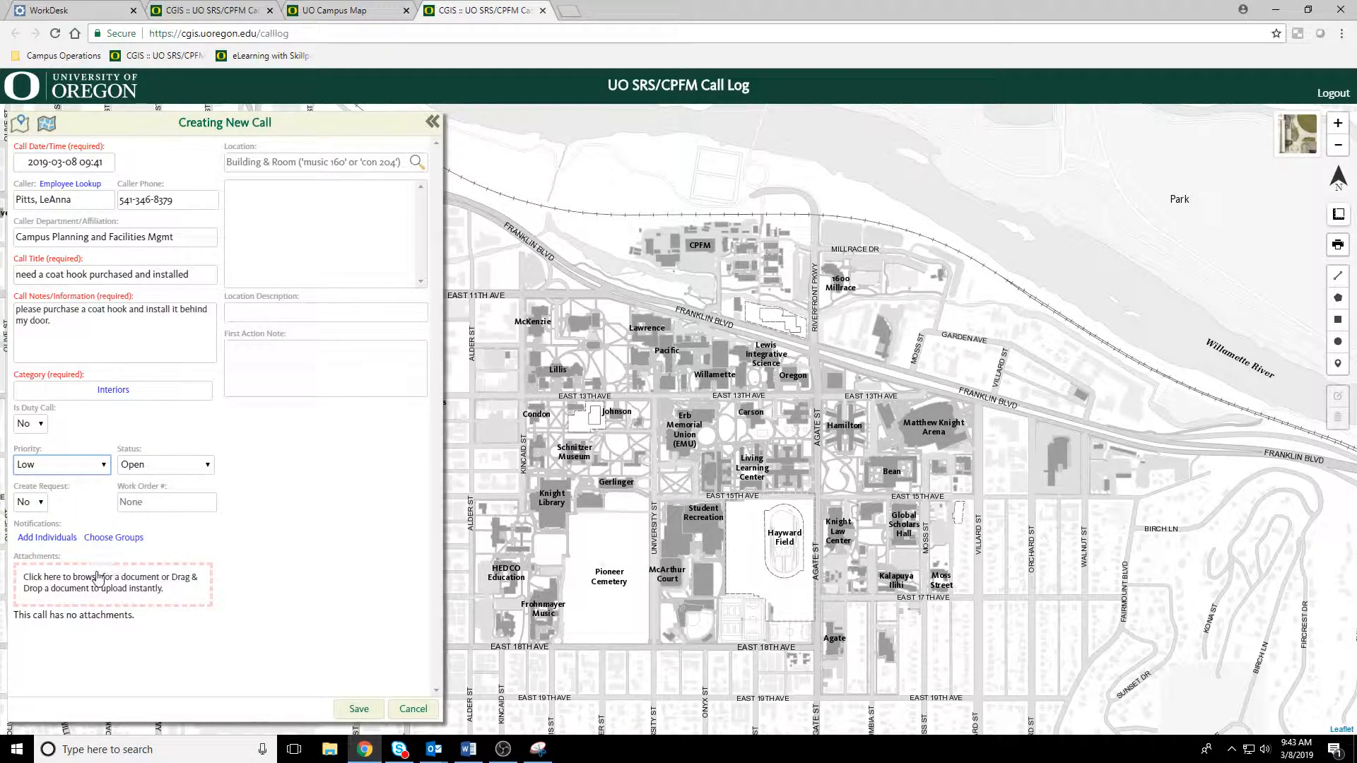
Step: Add an individual to the call's notifications by searching for the employee's username
click(49, 538)
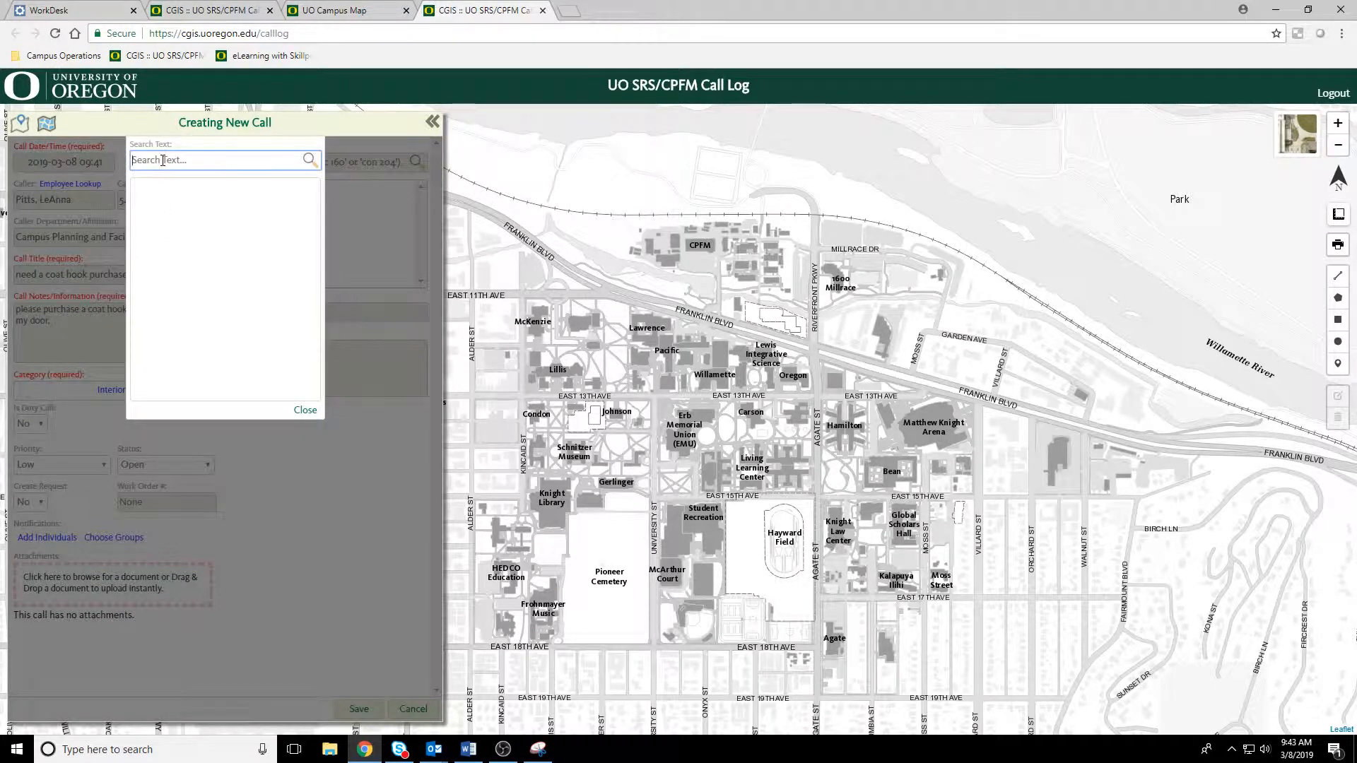
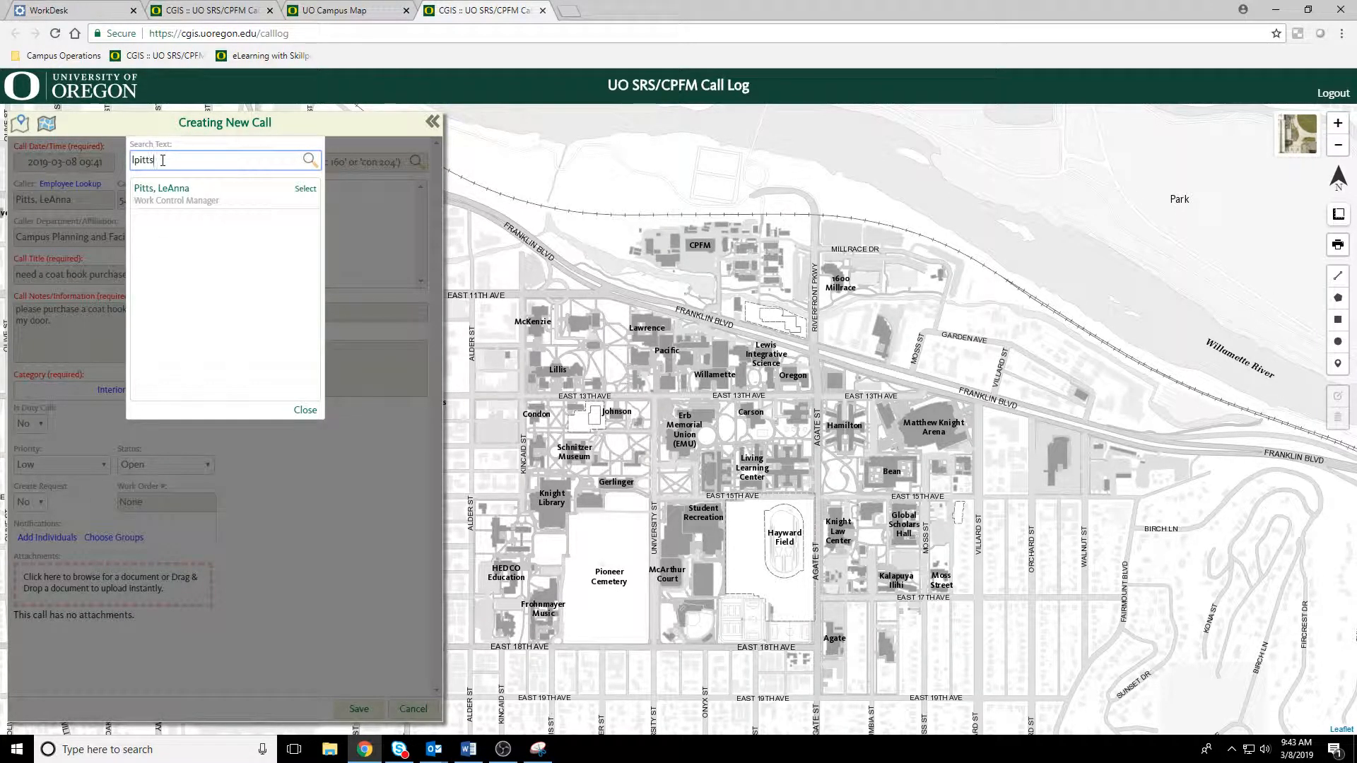
click(167, 187)
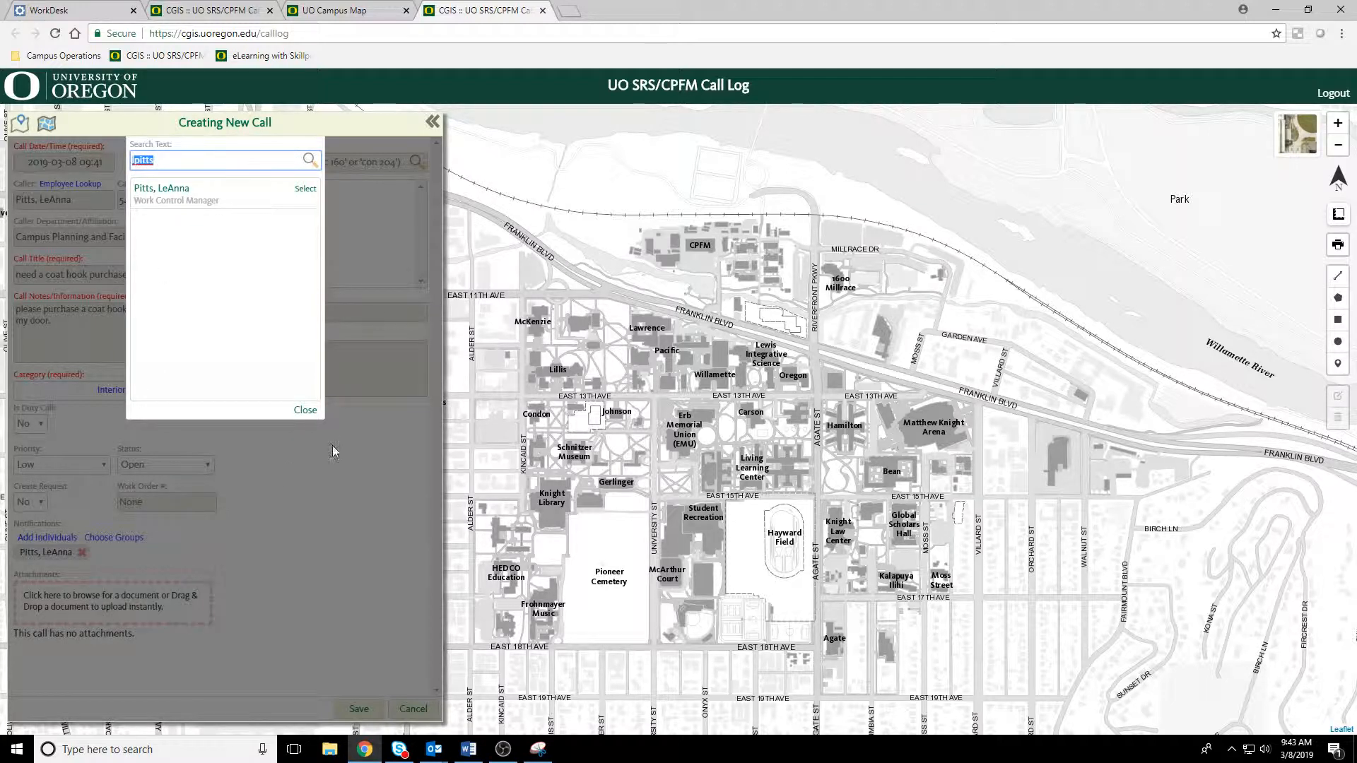
Step: Close the individual search and look through the groups available for the call's notifications
click(304, 410)
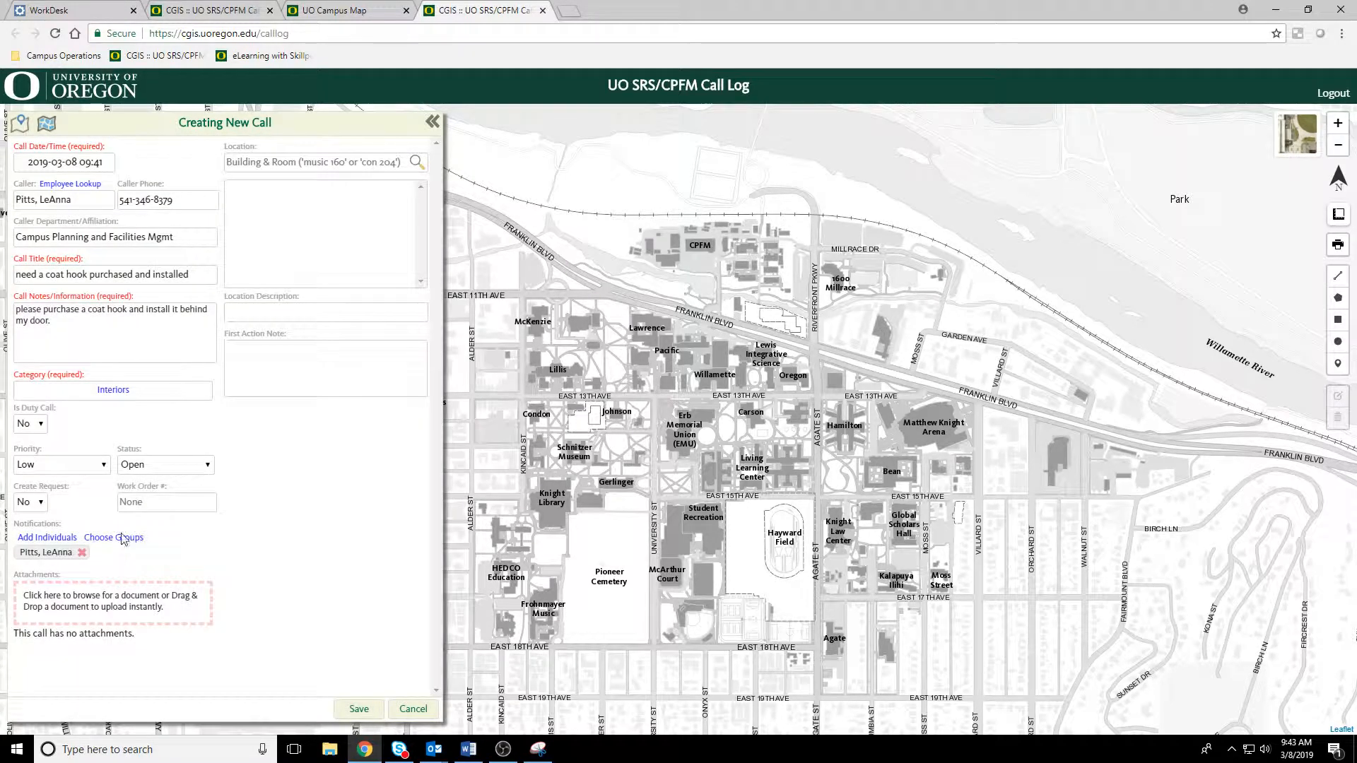
click(114, 537)
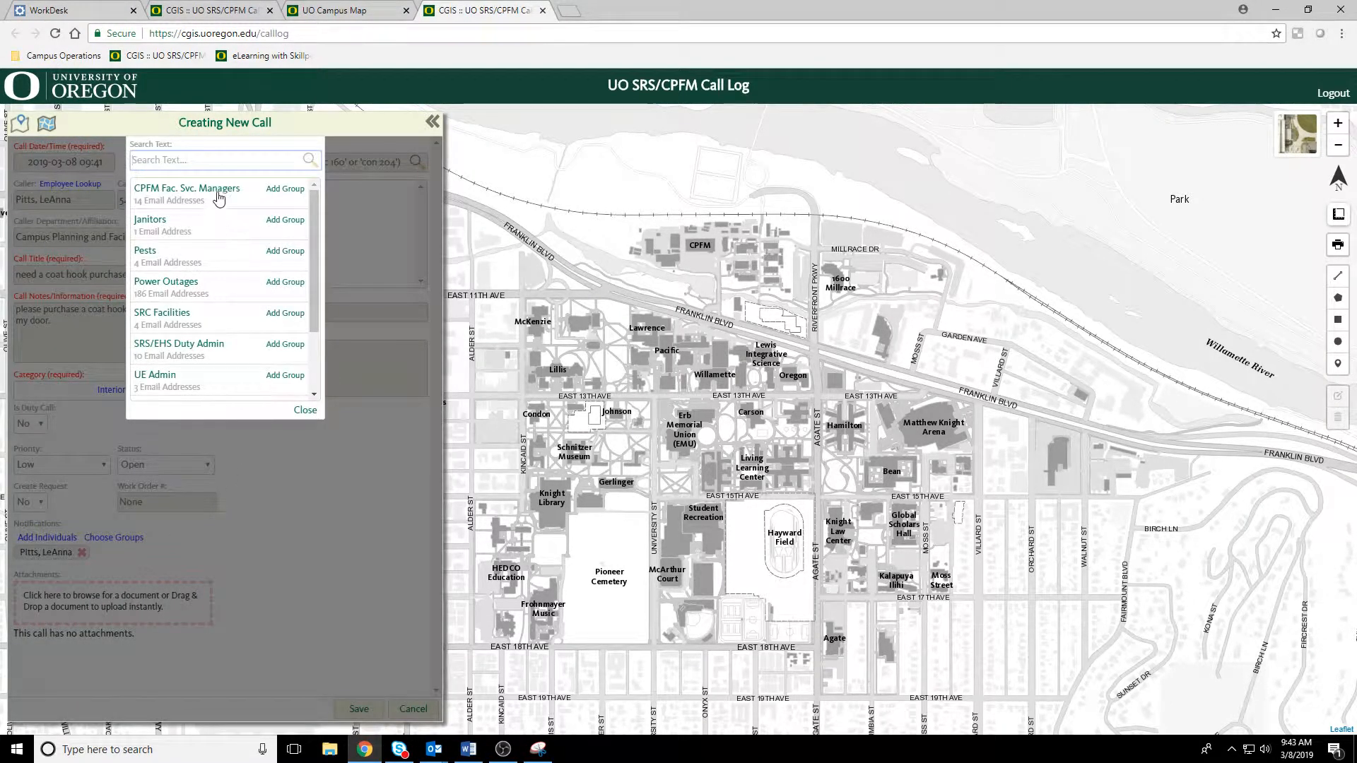
scroll(226, 258, down, 2)
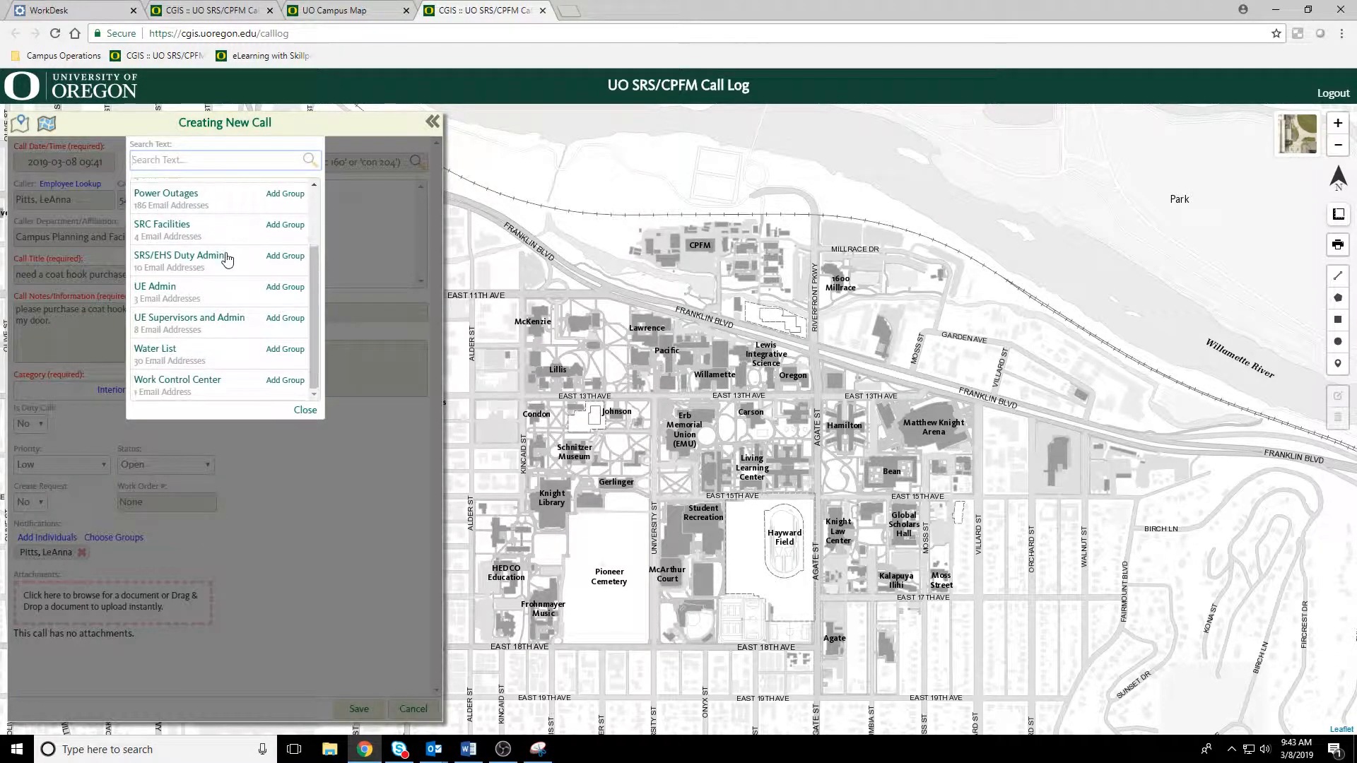
scroll(229, 388, up, 2)
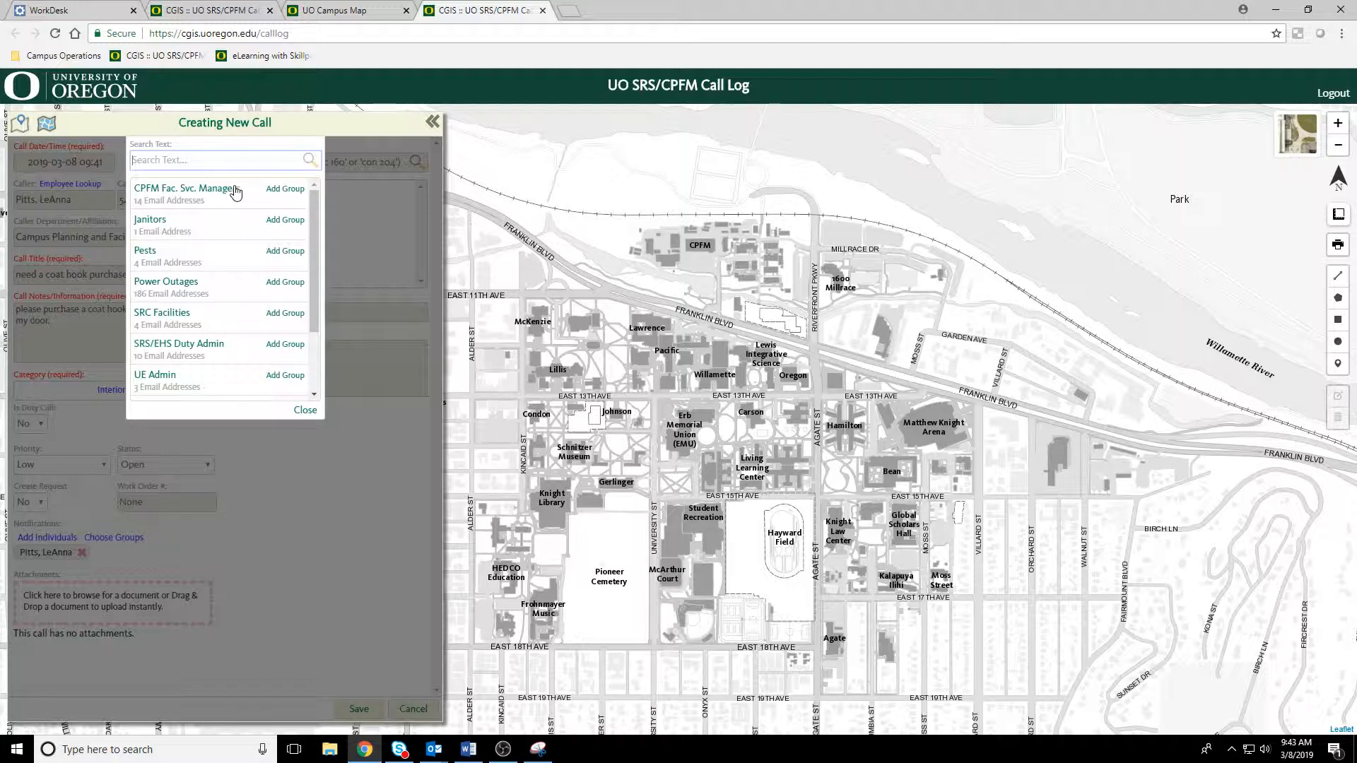
scroll(227, 254, down, 2)
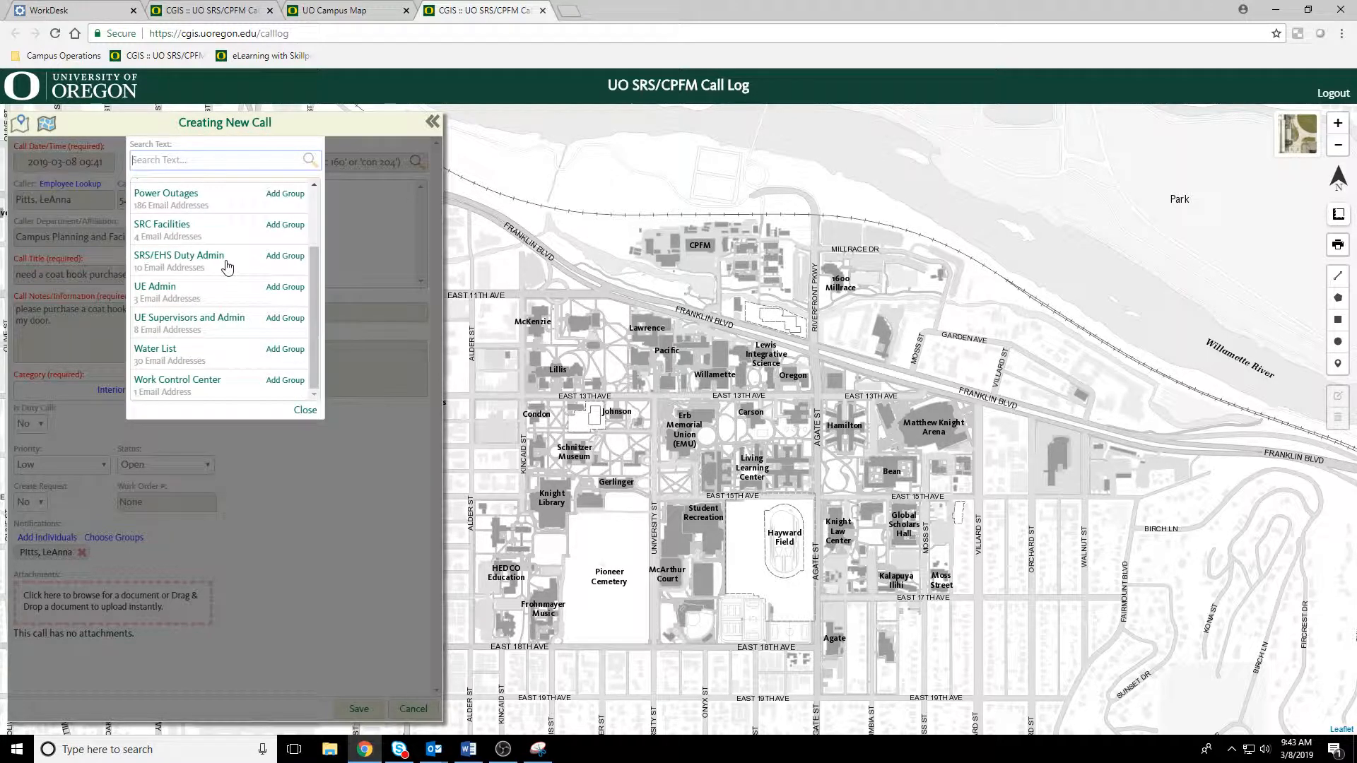
click(306, 411)
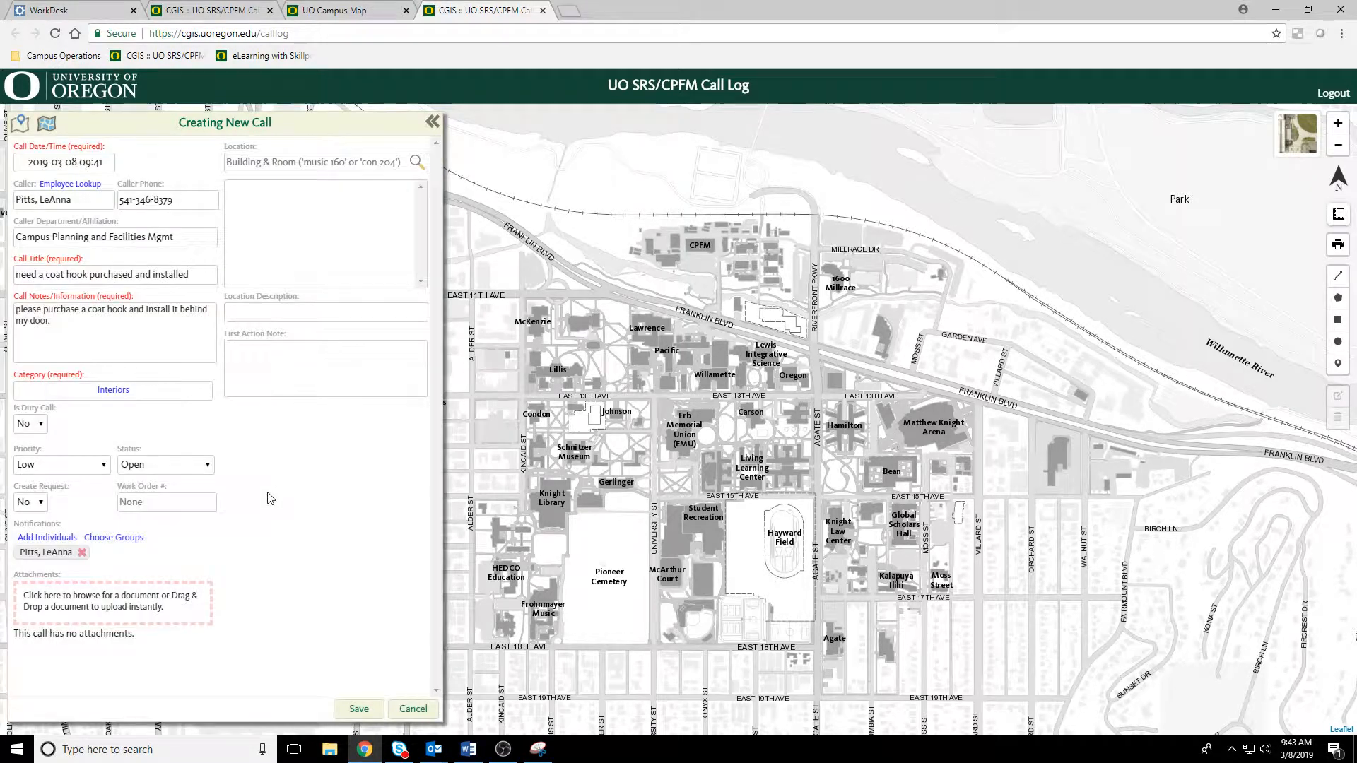
Step: Search the locations for "CPFM", select CPFM Administration, go indoors, and move the pin to room 111
click(277, 160)
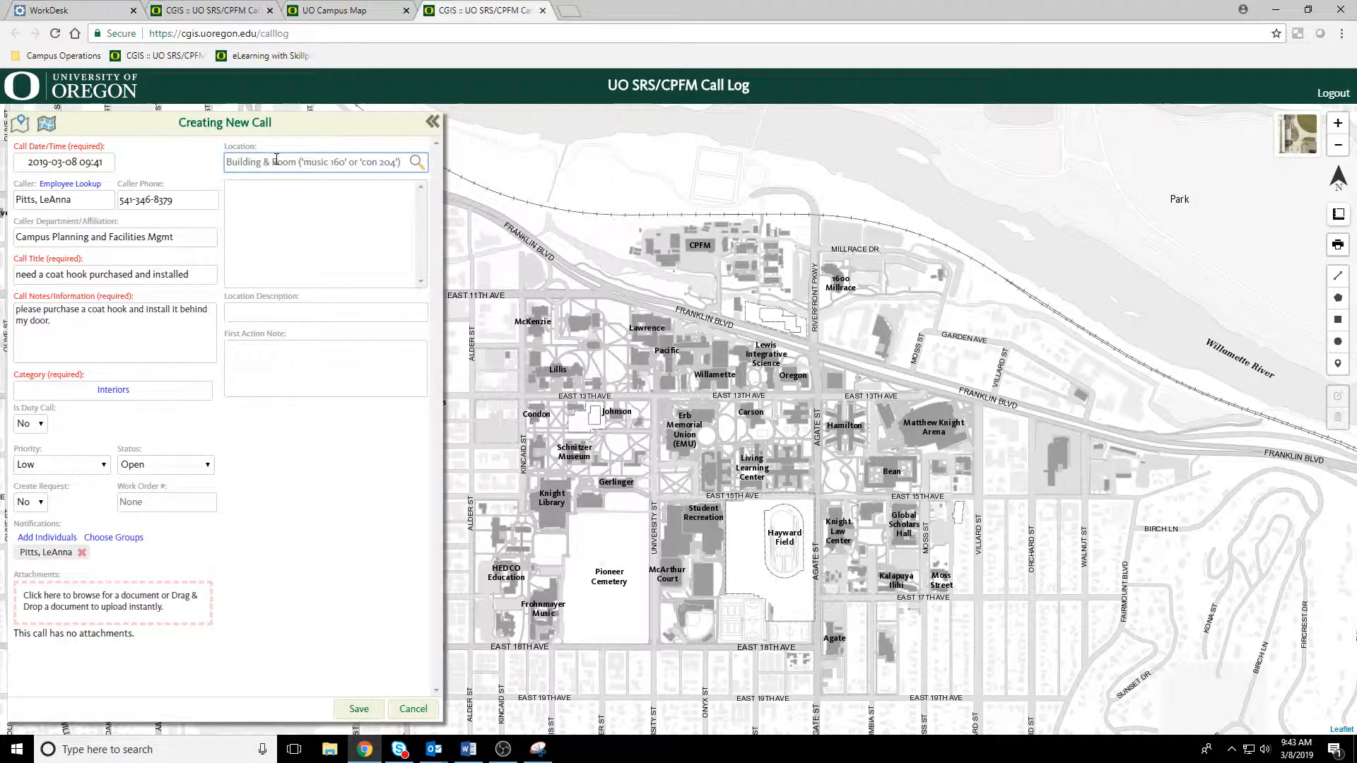
text(CPFM)
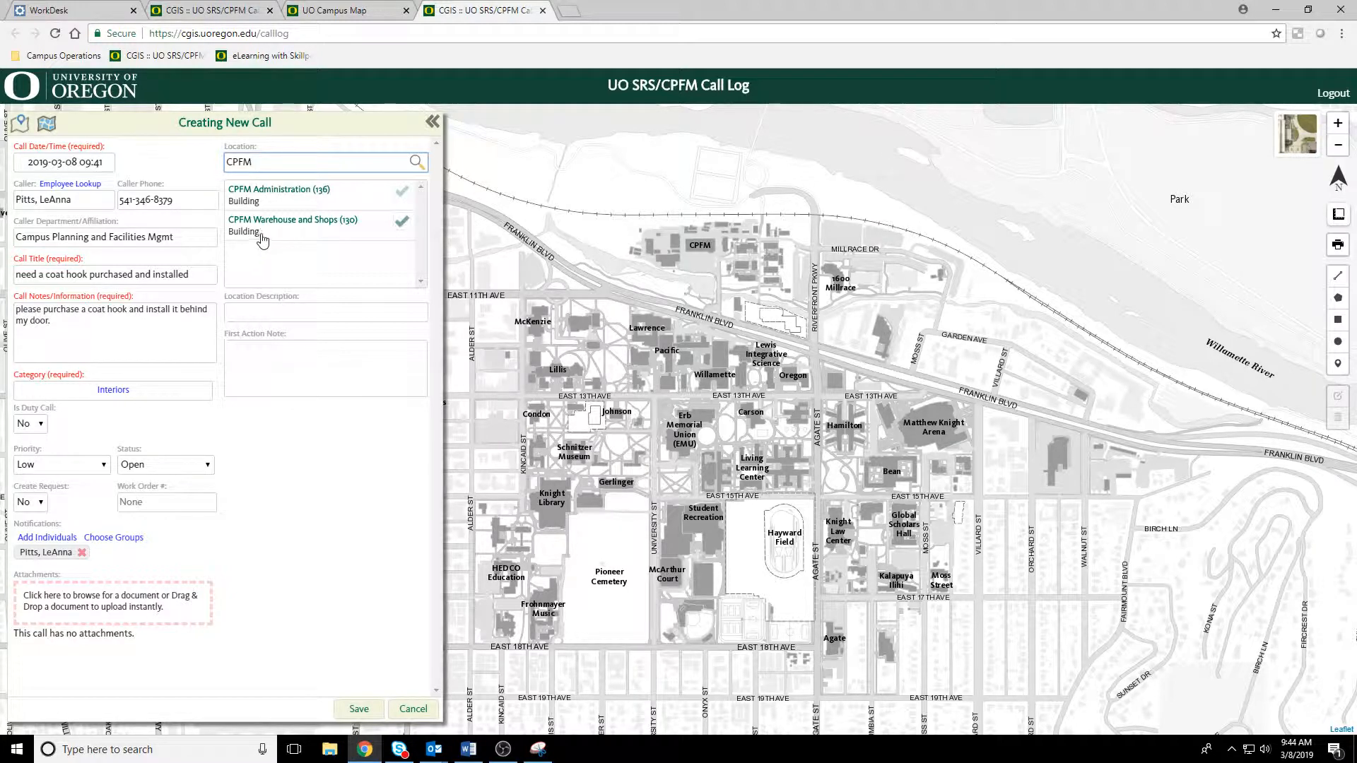
click(404, 193)
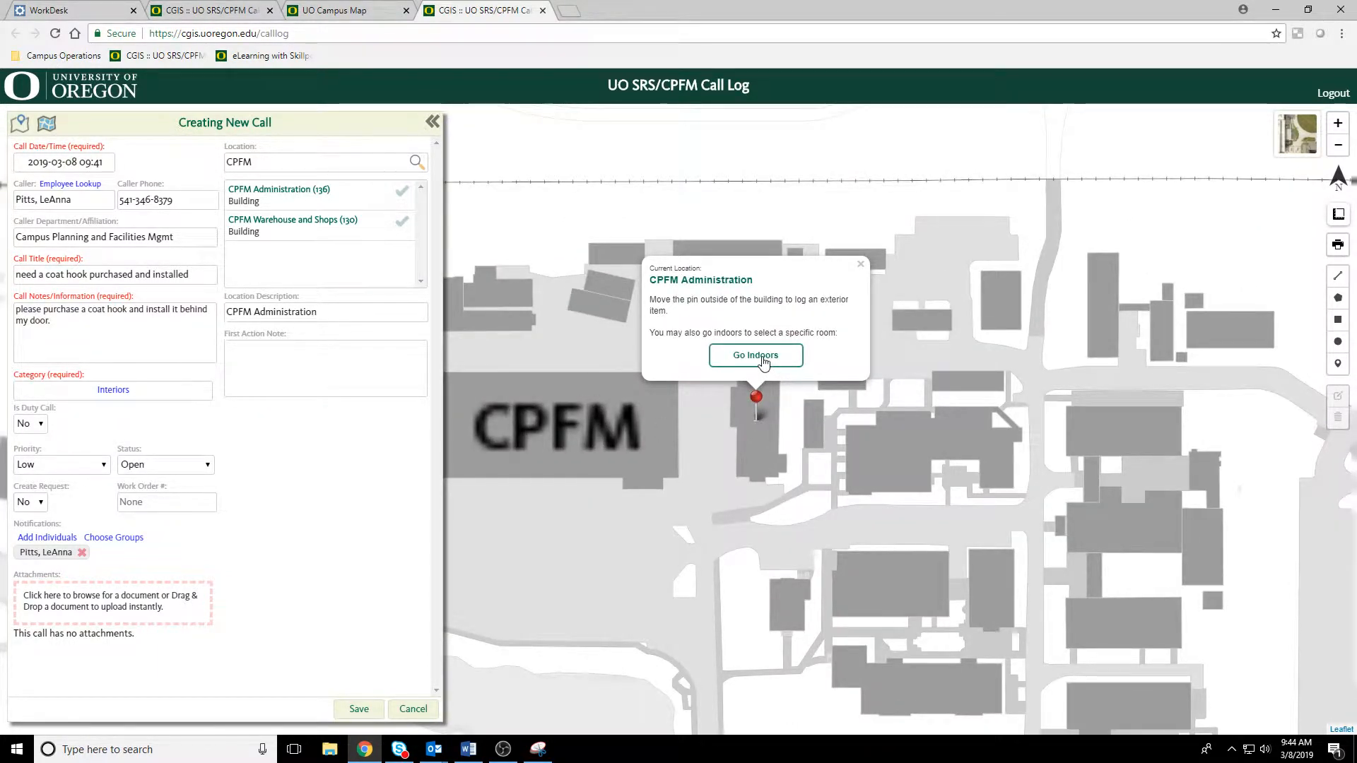
click(763, 361)
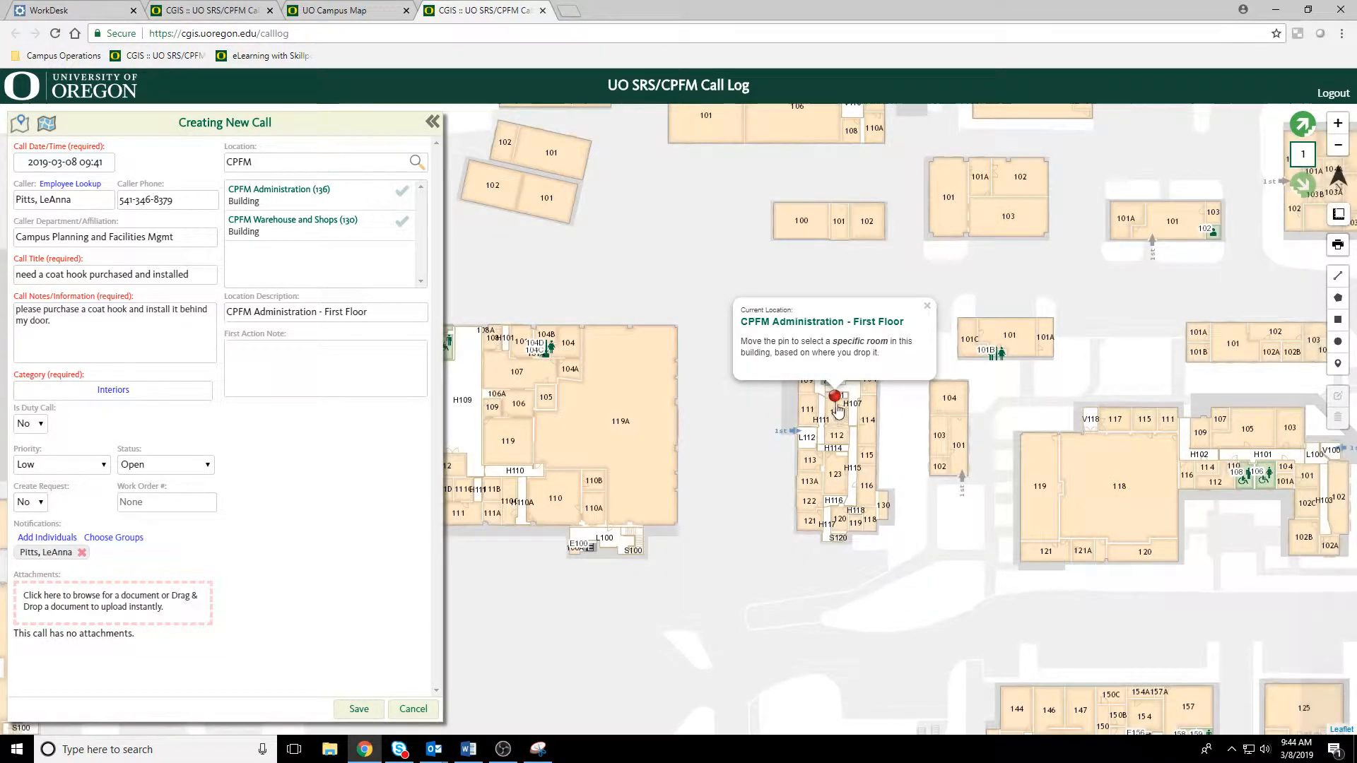
drag(833, 397, 805, 386)
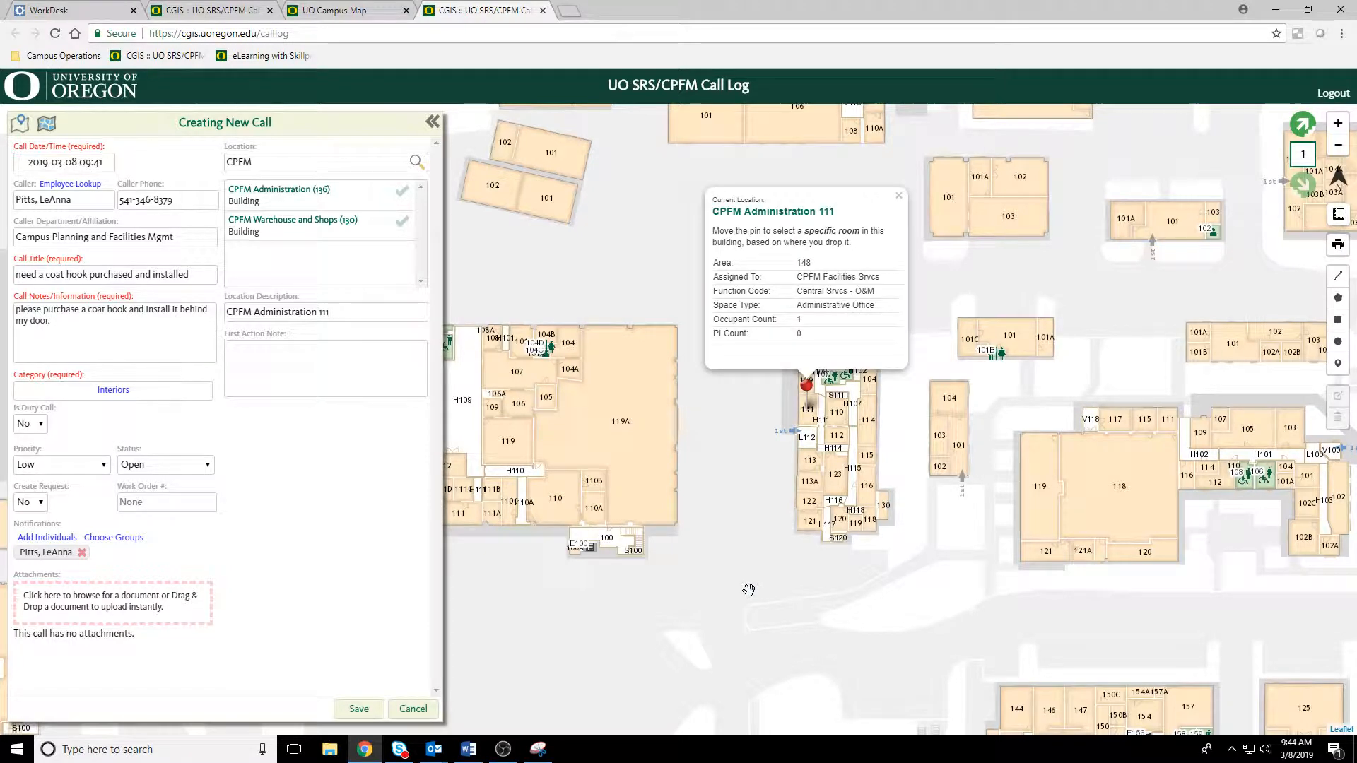
Step: Enter "single hook" as the call's first action note
click(297, 349)
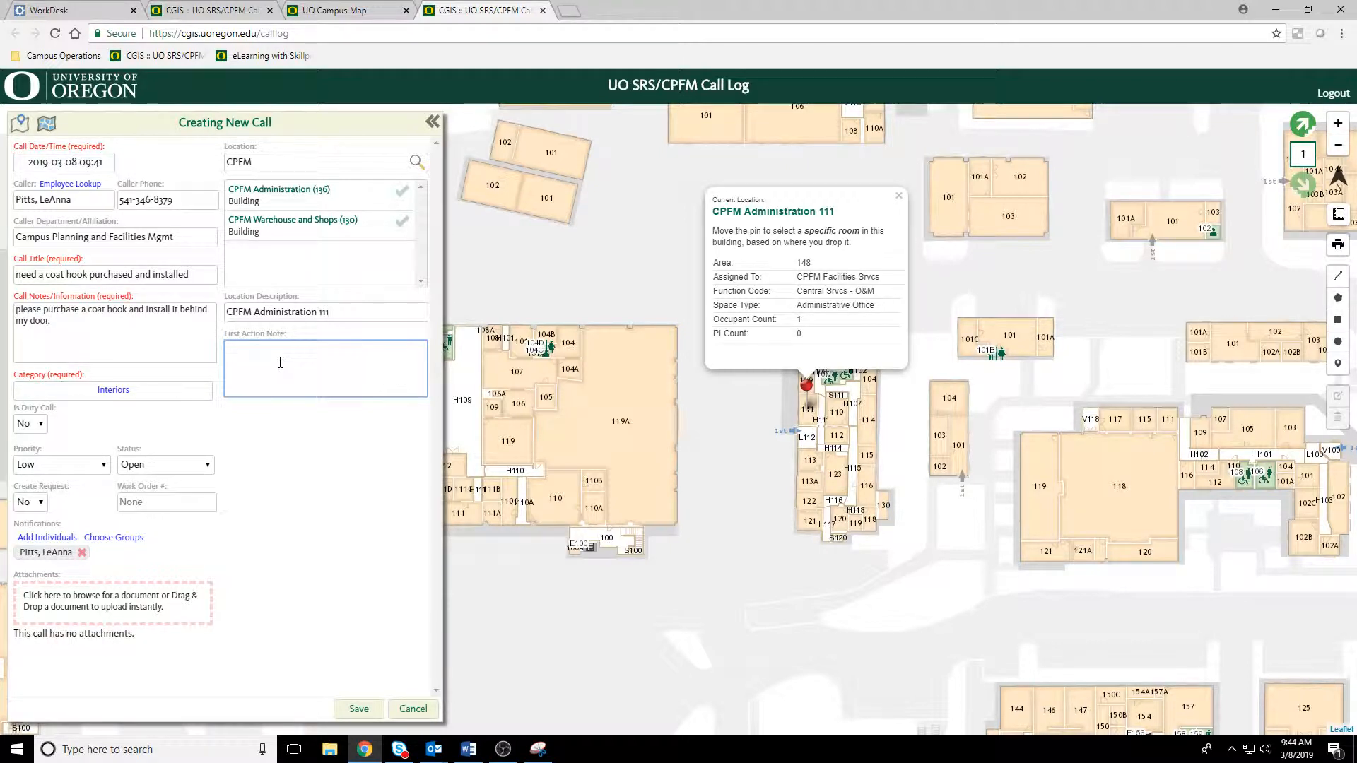
text(single hook)
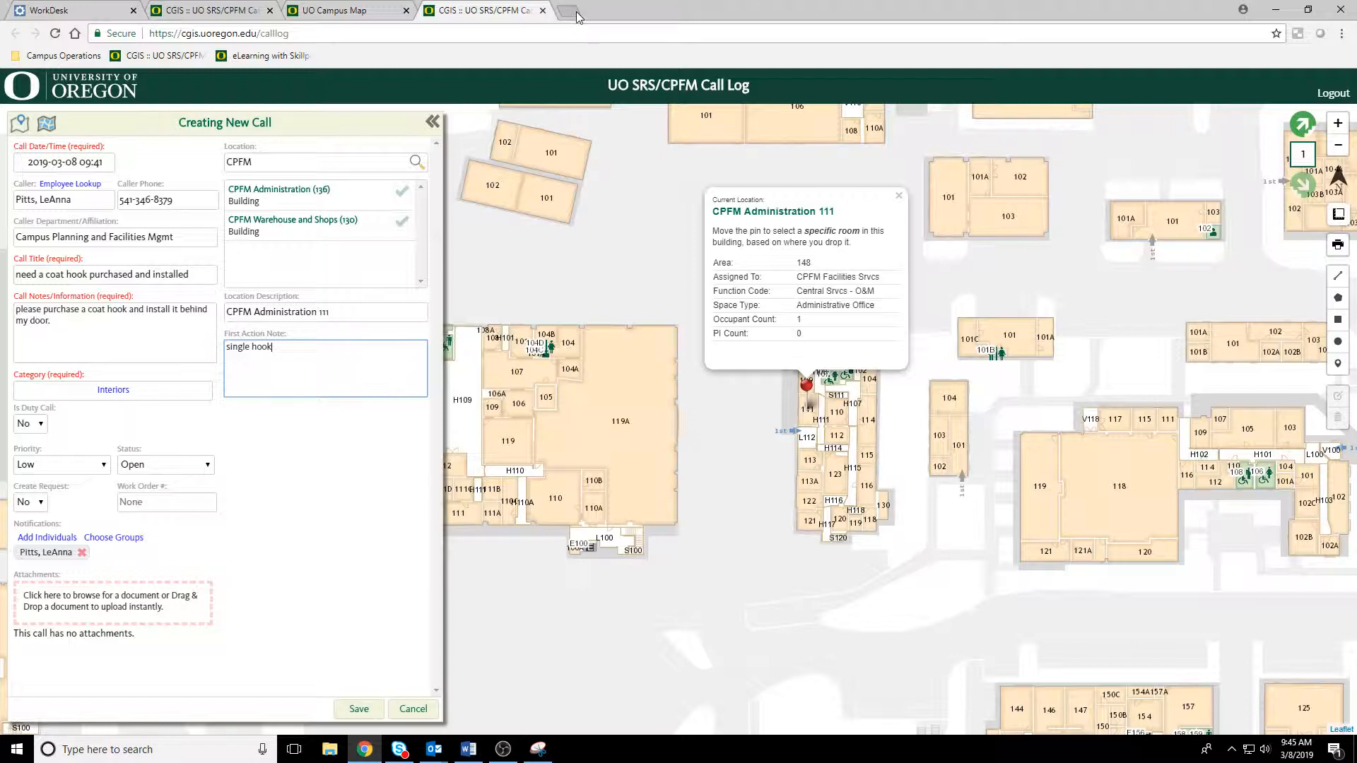
Step: Browse the Desktop folder for a possible call attachment and leave without attaching a file
click(111, 603)
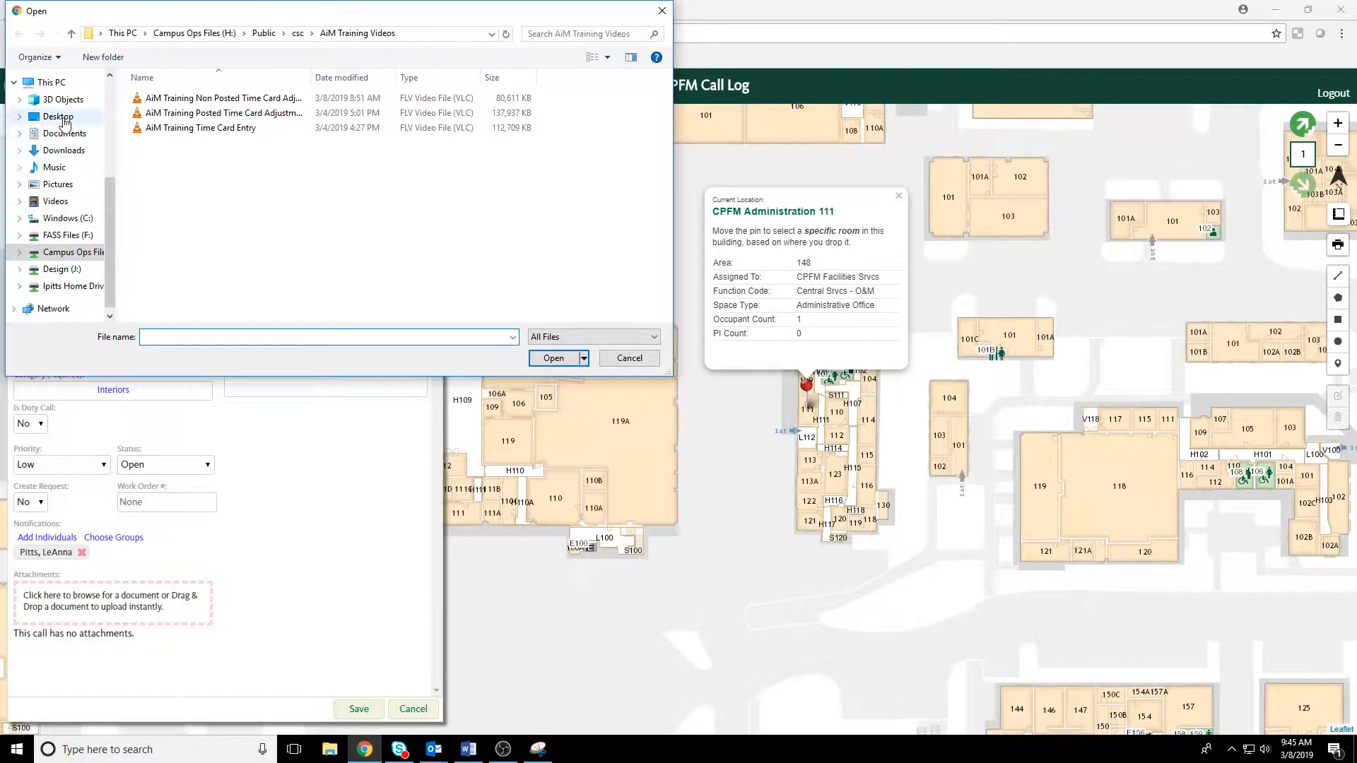
click(63, 119)
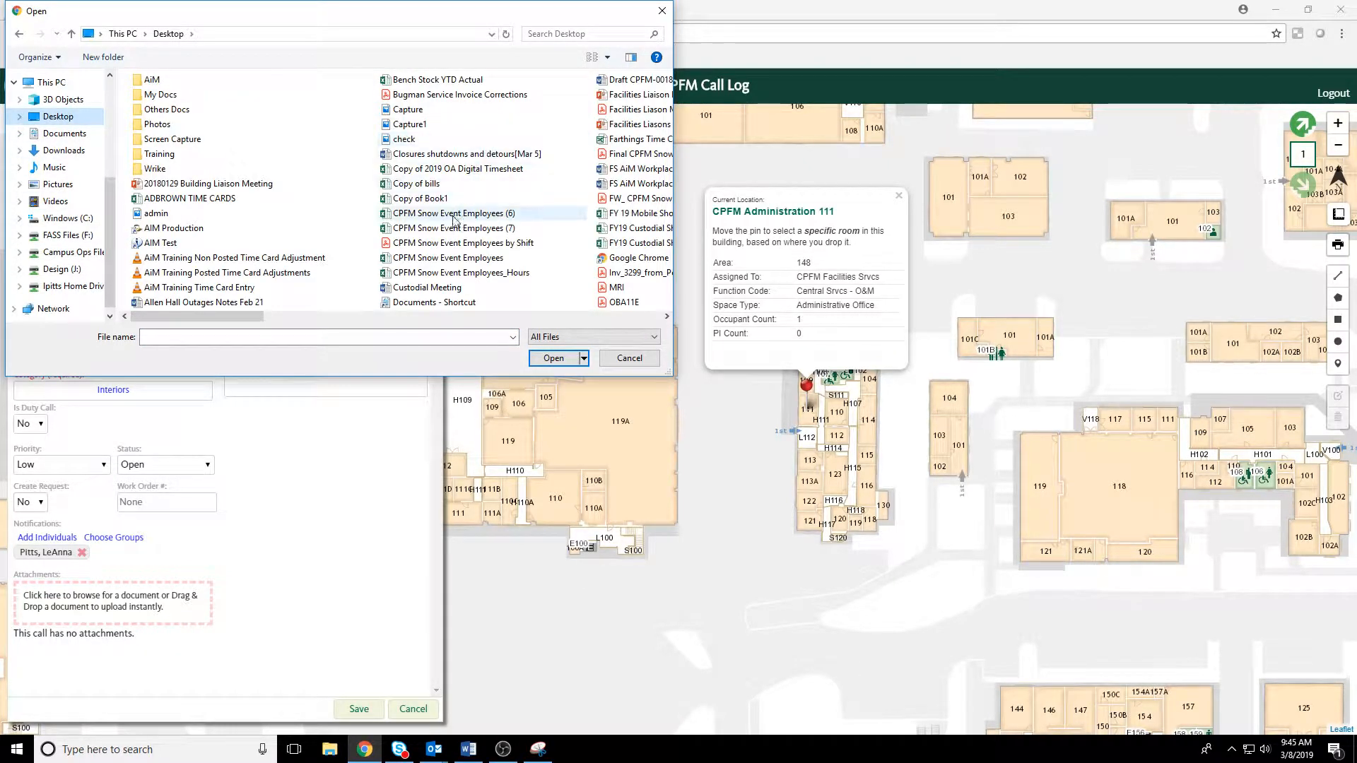
click(631, 359)
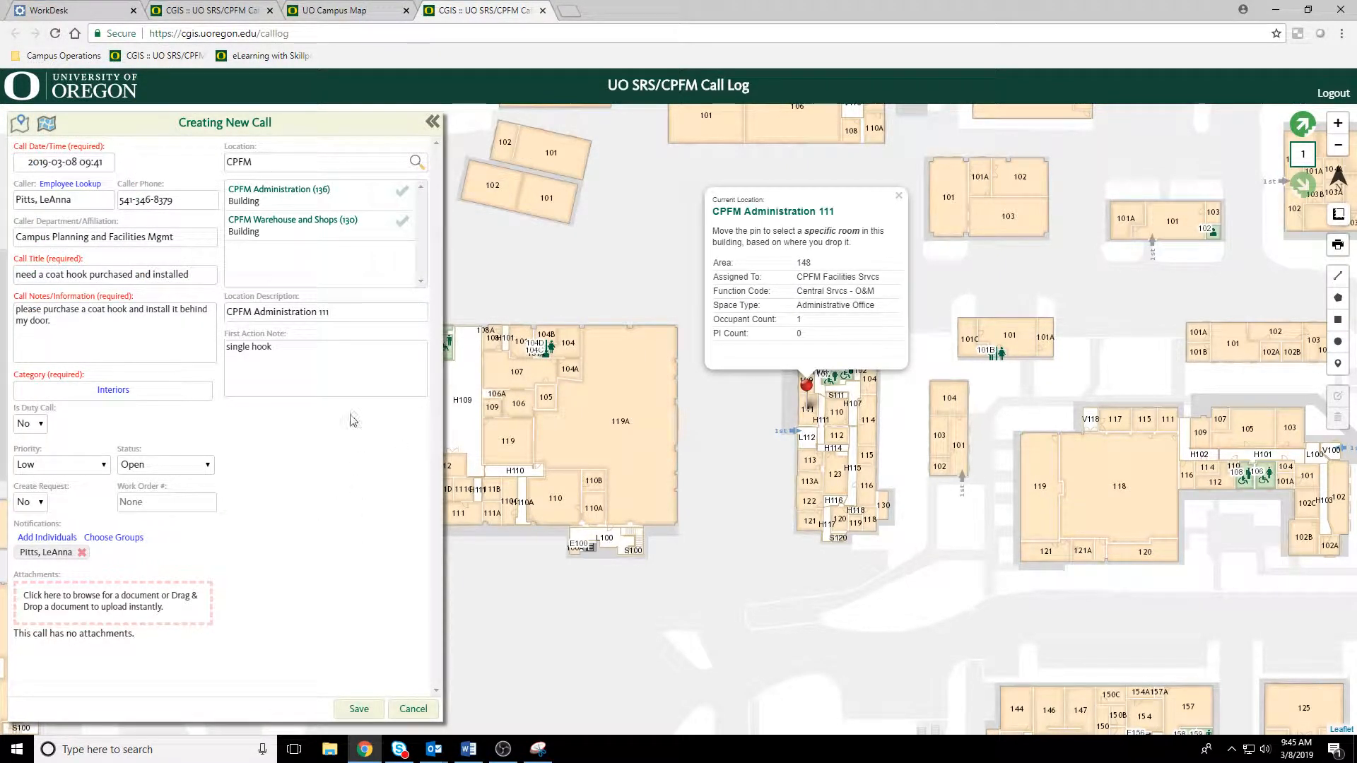
Step: Clear the call's location search text and location description, and dismiss the room's map popup
drag(313, 167, 220, 167)
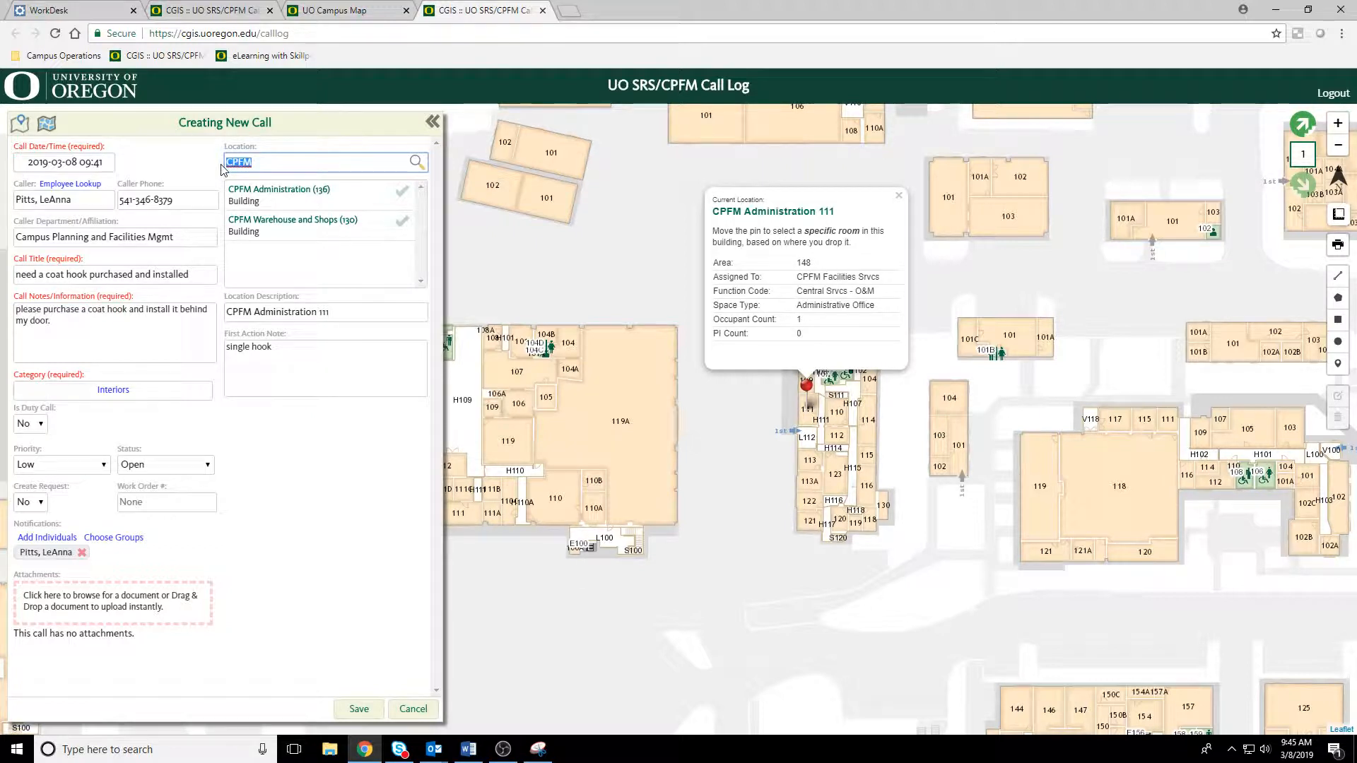
key(BackSpace)
triple_click(347, 313)
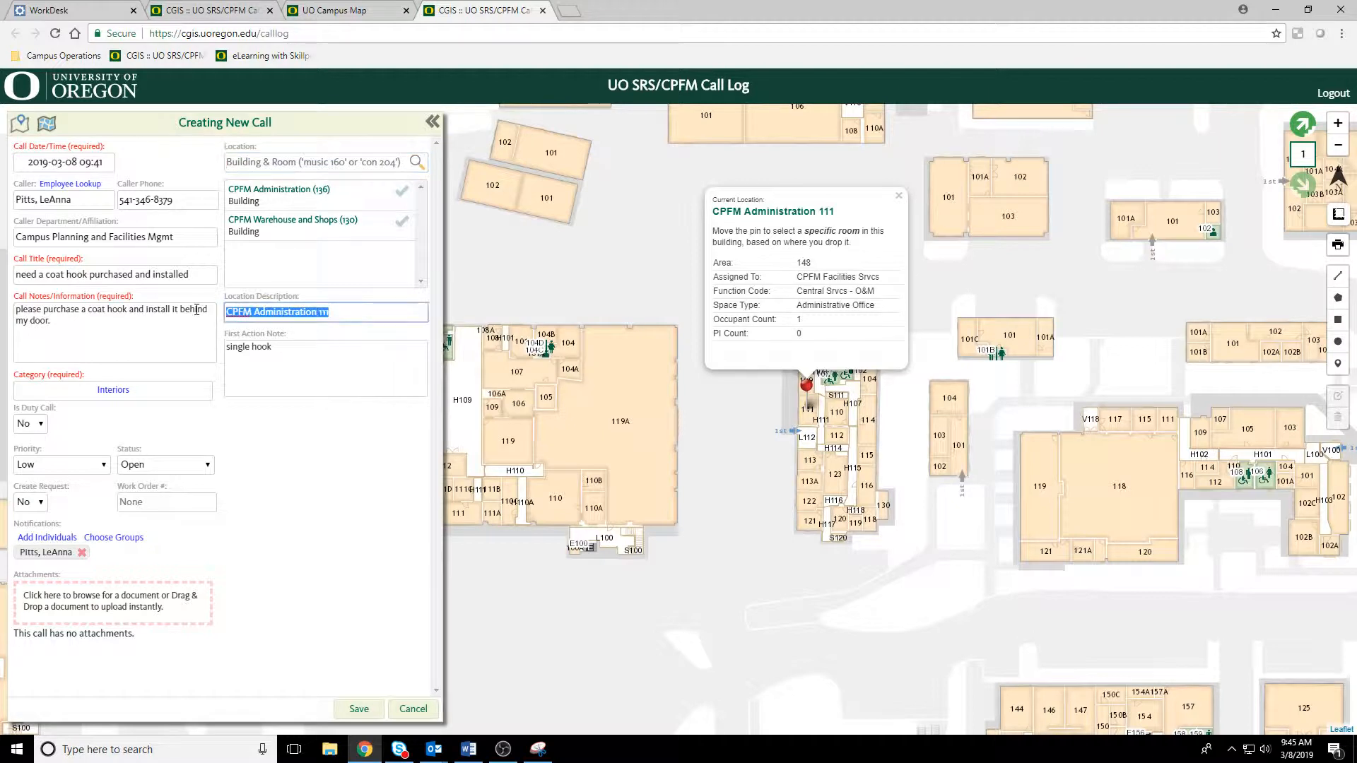
key(BackSpace)
click(302, 163)
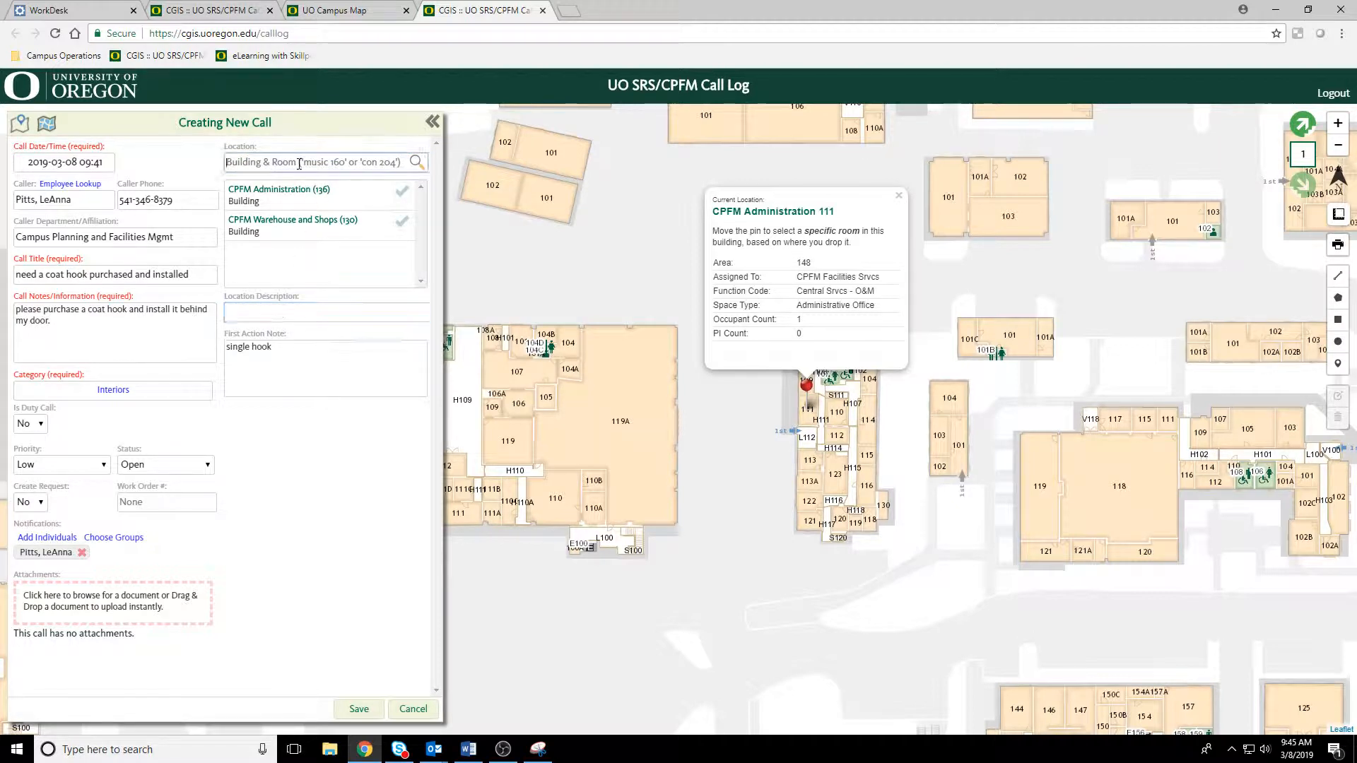
click(900, 196)
Step: Search the locations for "CPFM 136 111", select the room CPFM Administration 111, and save the call
click(271, 162)
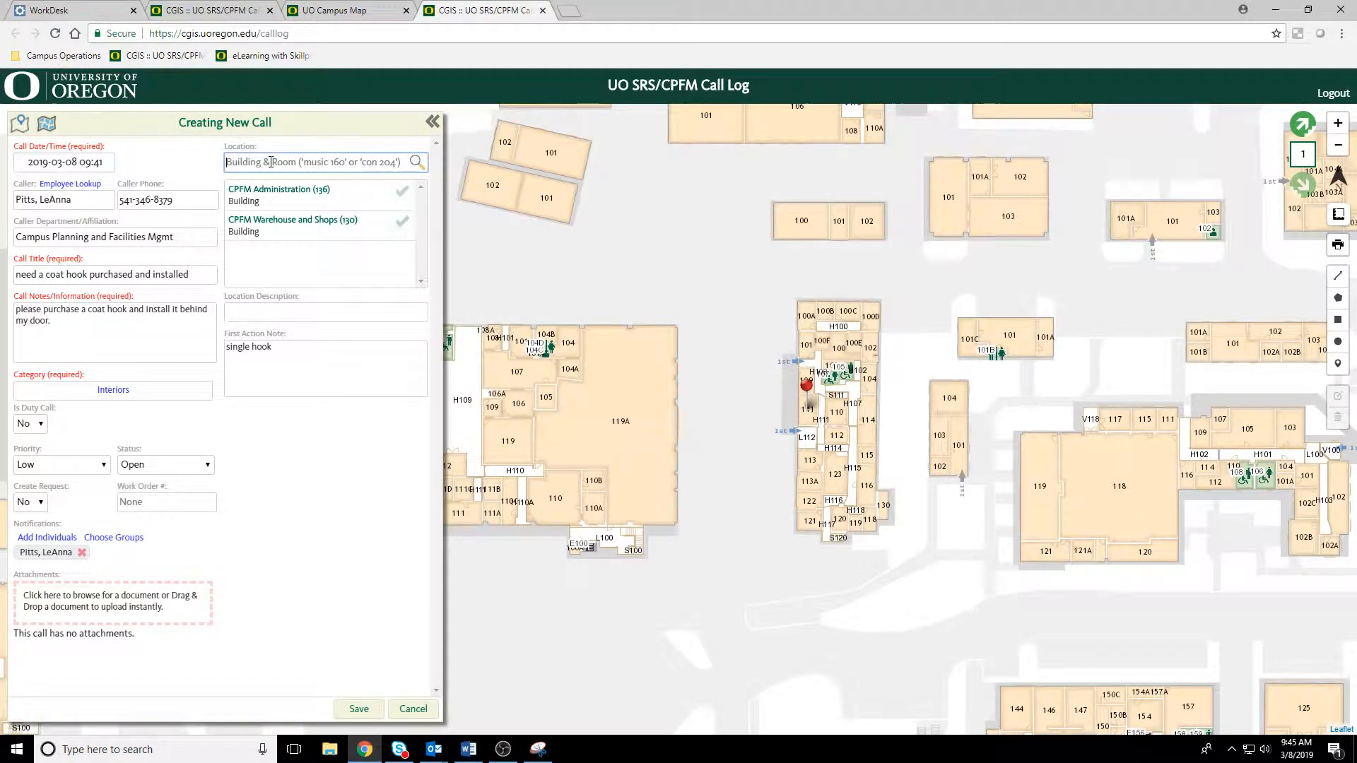
text(Cfp)
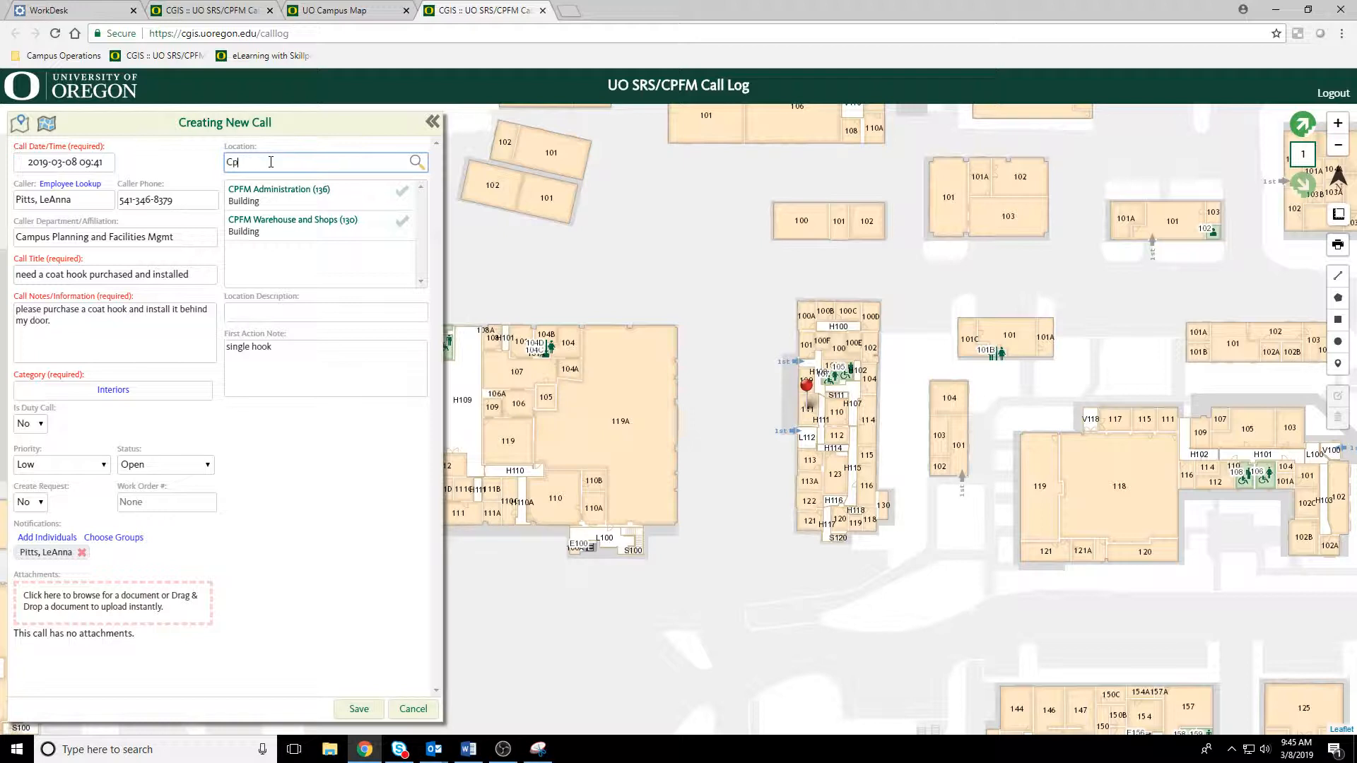
key(BackSpace)
text(fpm)
key(BackSpace)
key(BackSpace)
key(BackSpace)
text(CPFM 136 111)
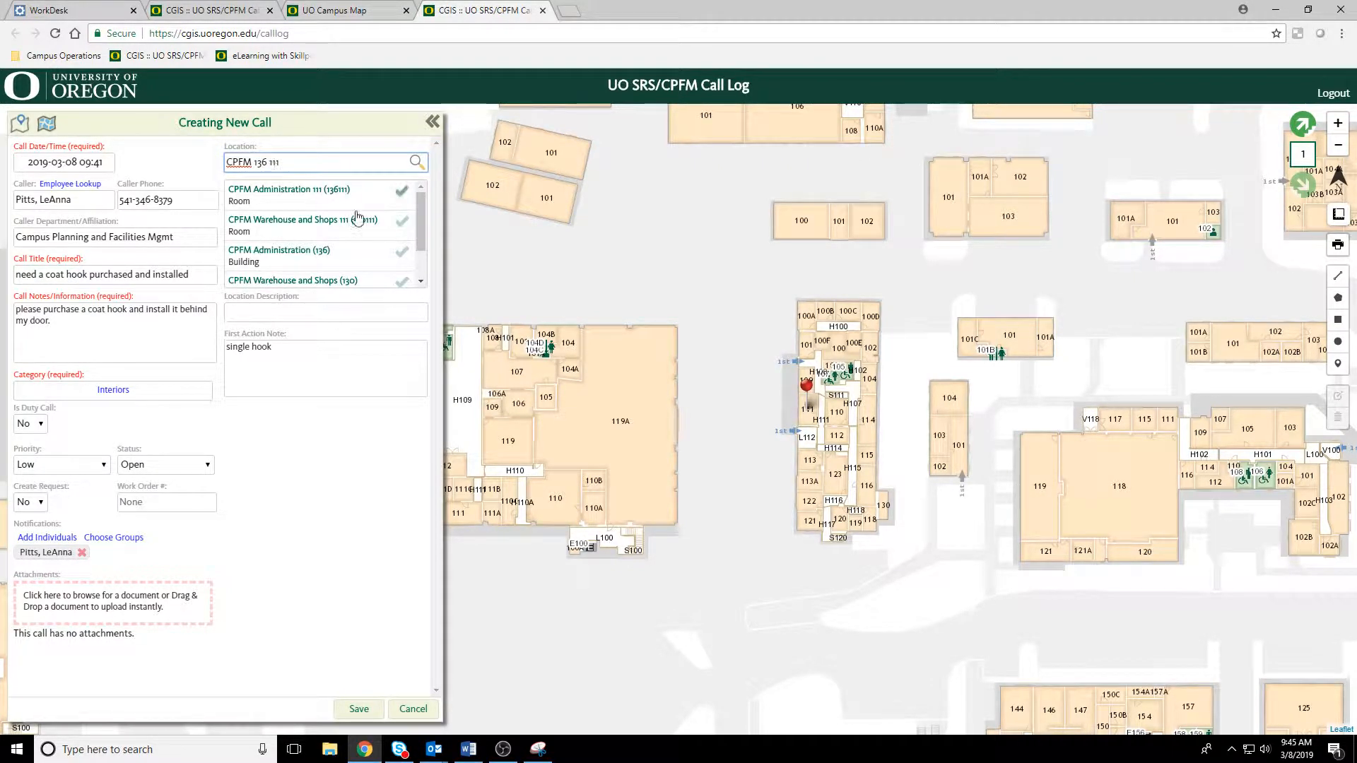
click(401, 191)
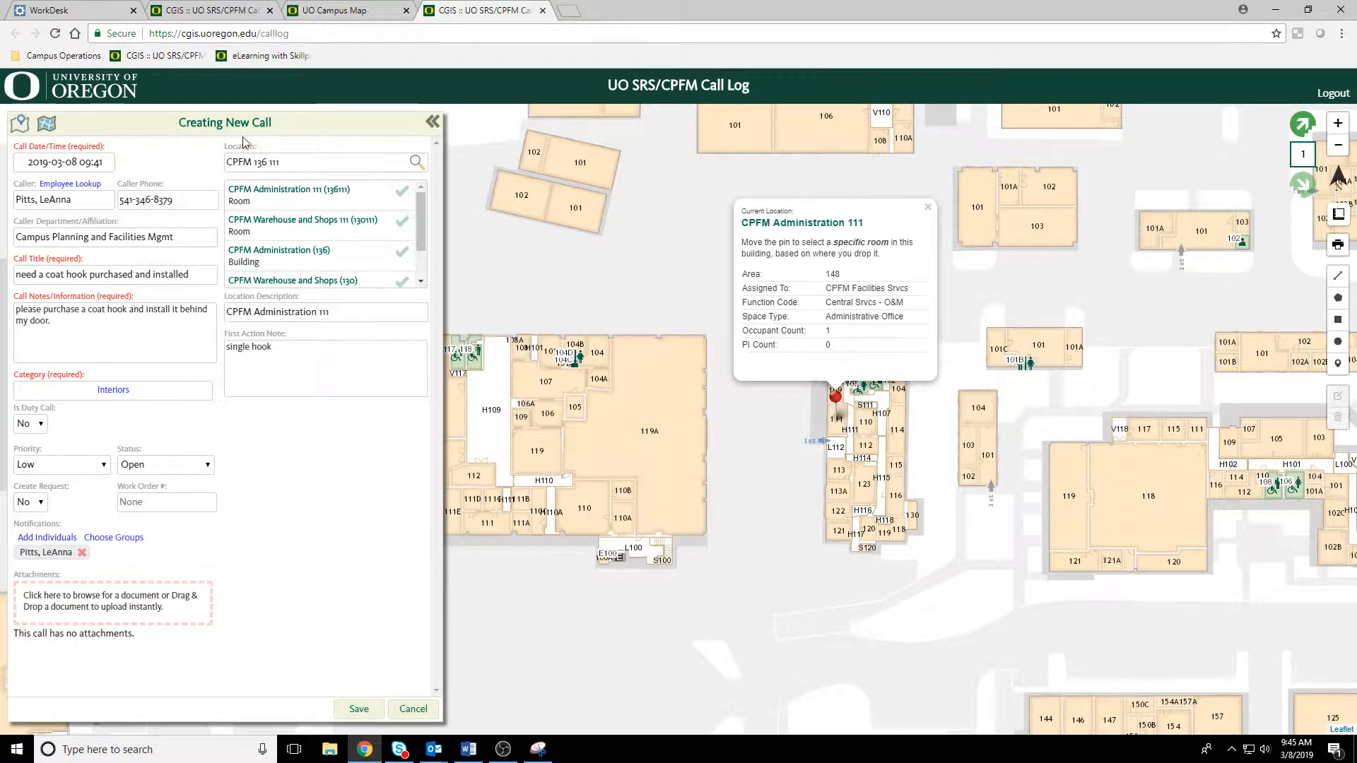
click(362, 711)
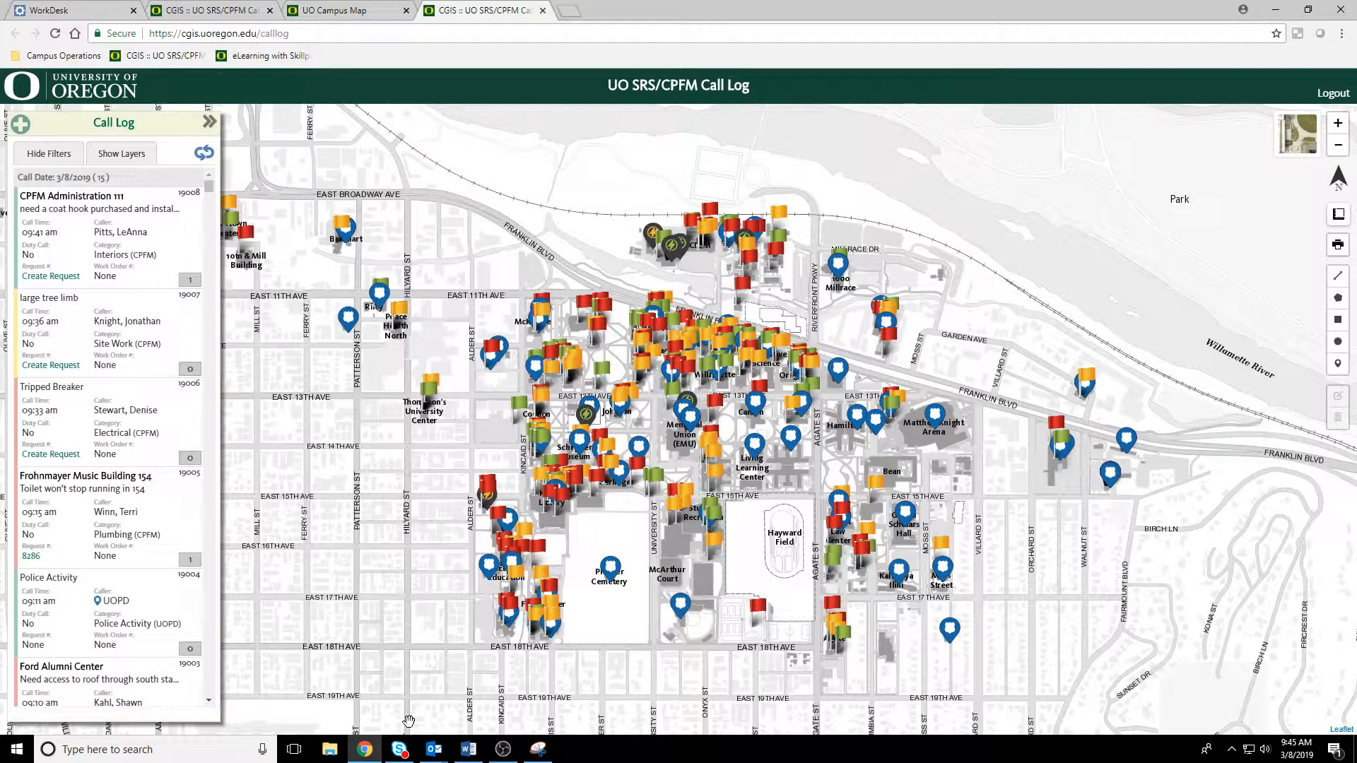
Step: View the full details of the saved coat hook call for CPFM Administration 111 and close them
scroll(237, 435, up, 3)
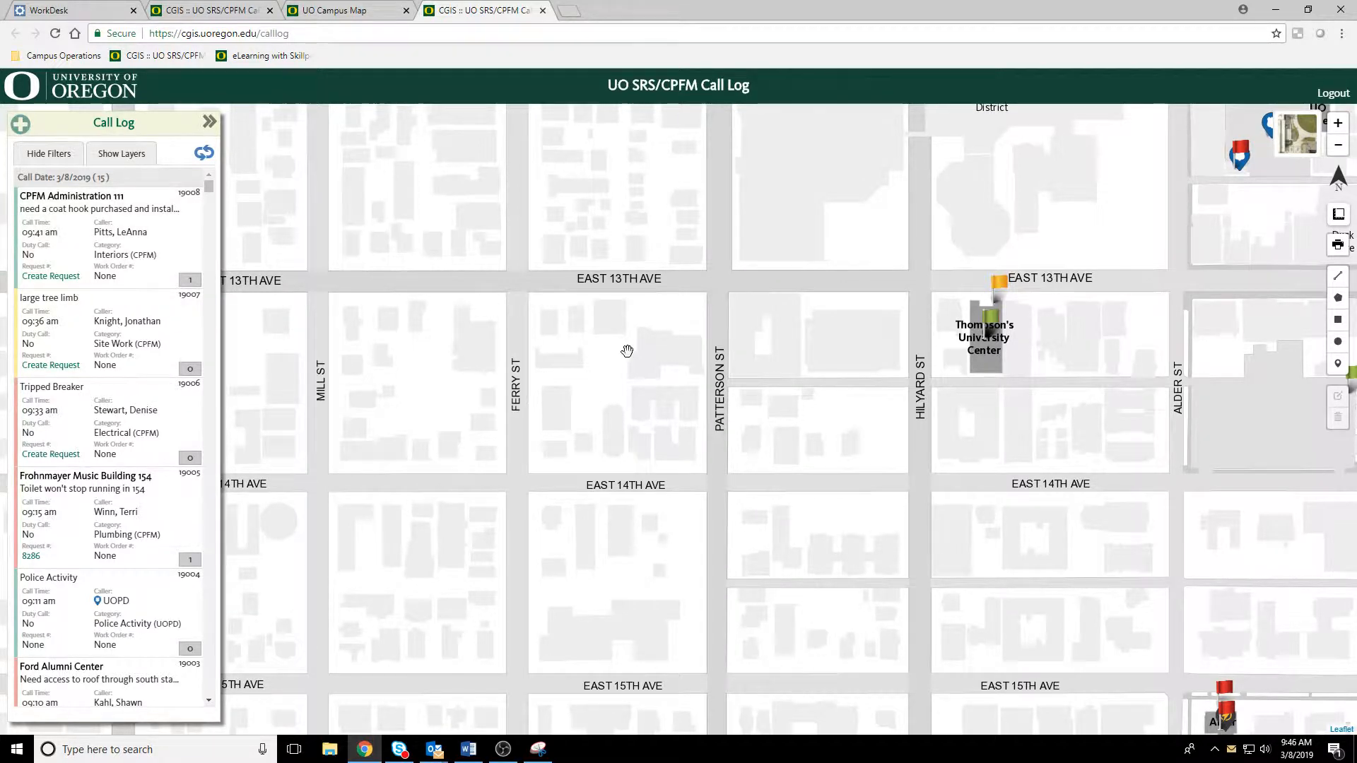
click(108, 227)
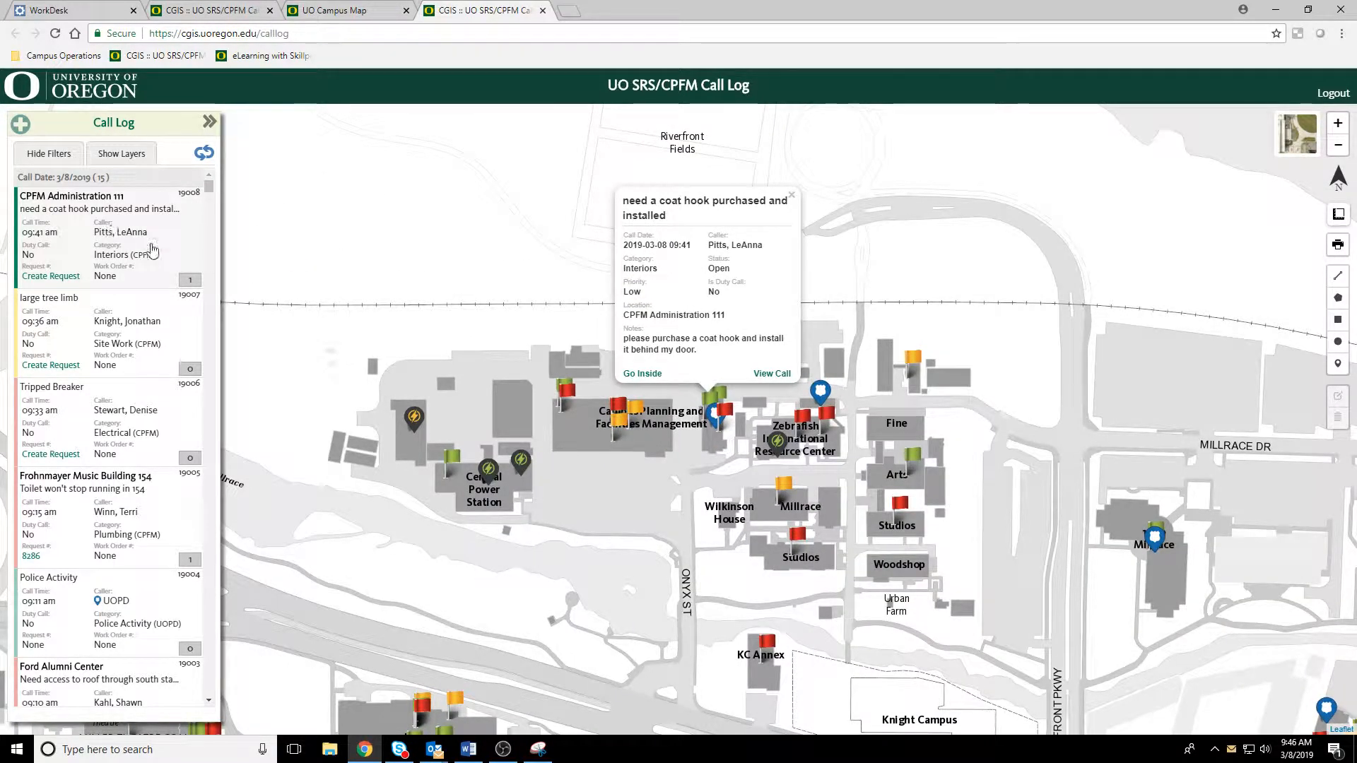
click(778, 375)
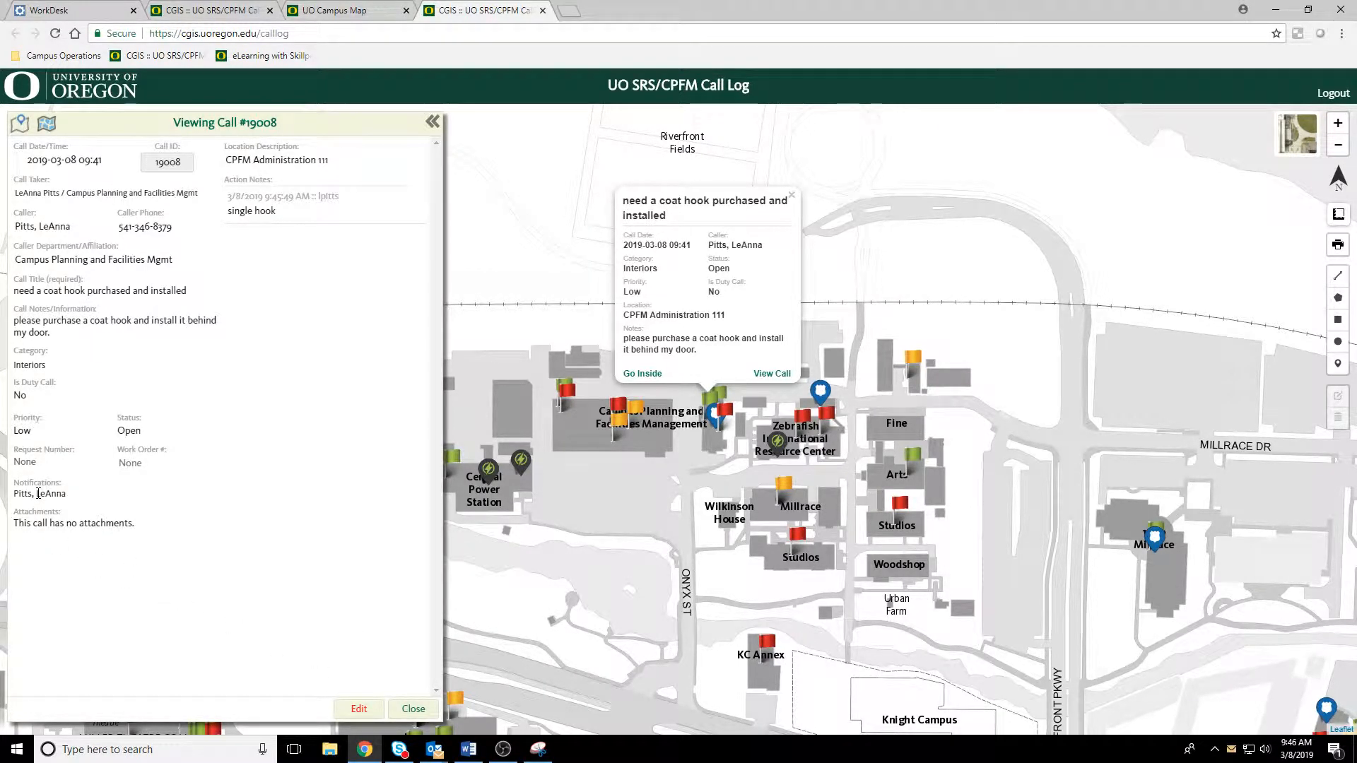
click(416, 709)
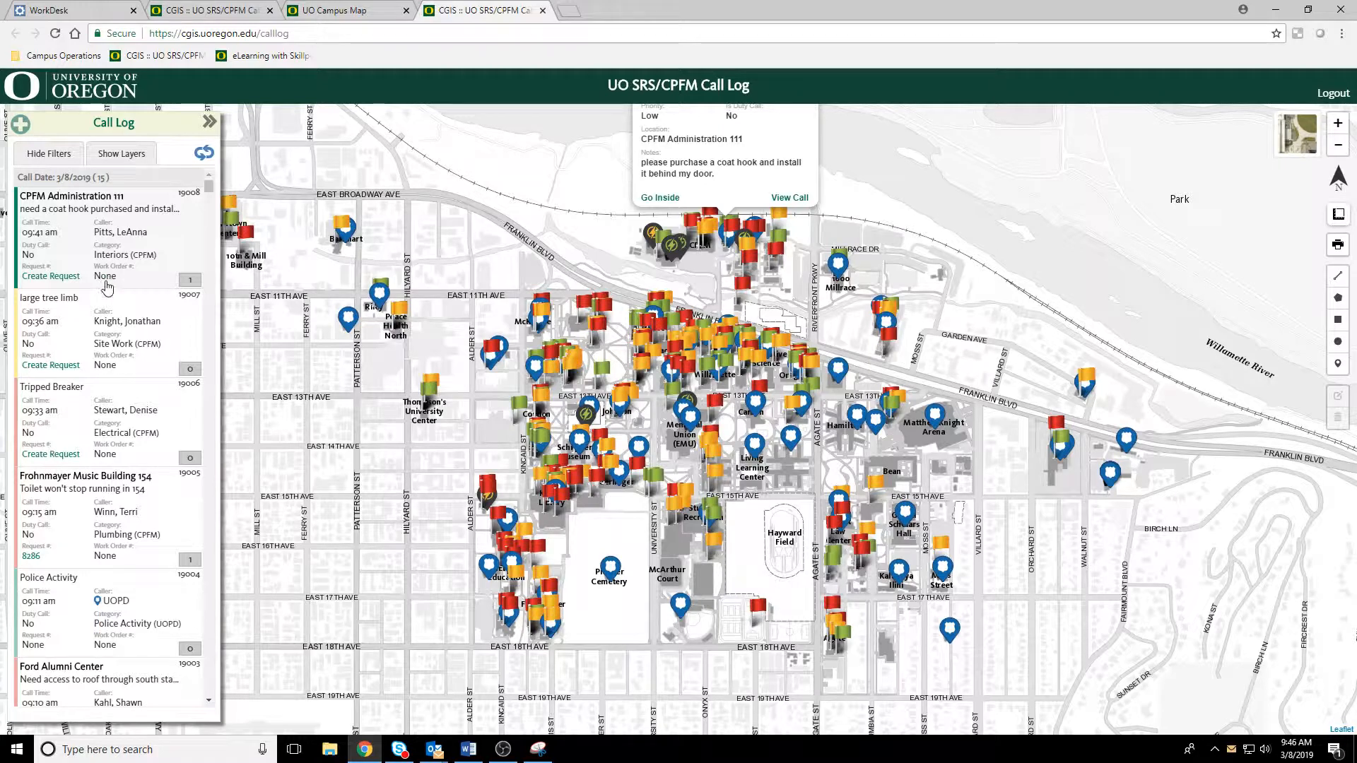
Step: Look through the call list's requests and work orders, and display the available map layers
scroll(68, 550, down, 3)
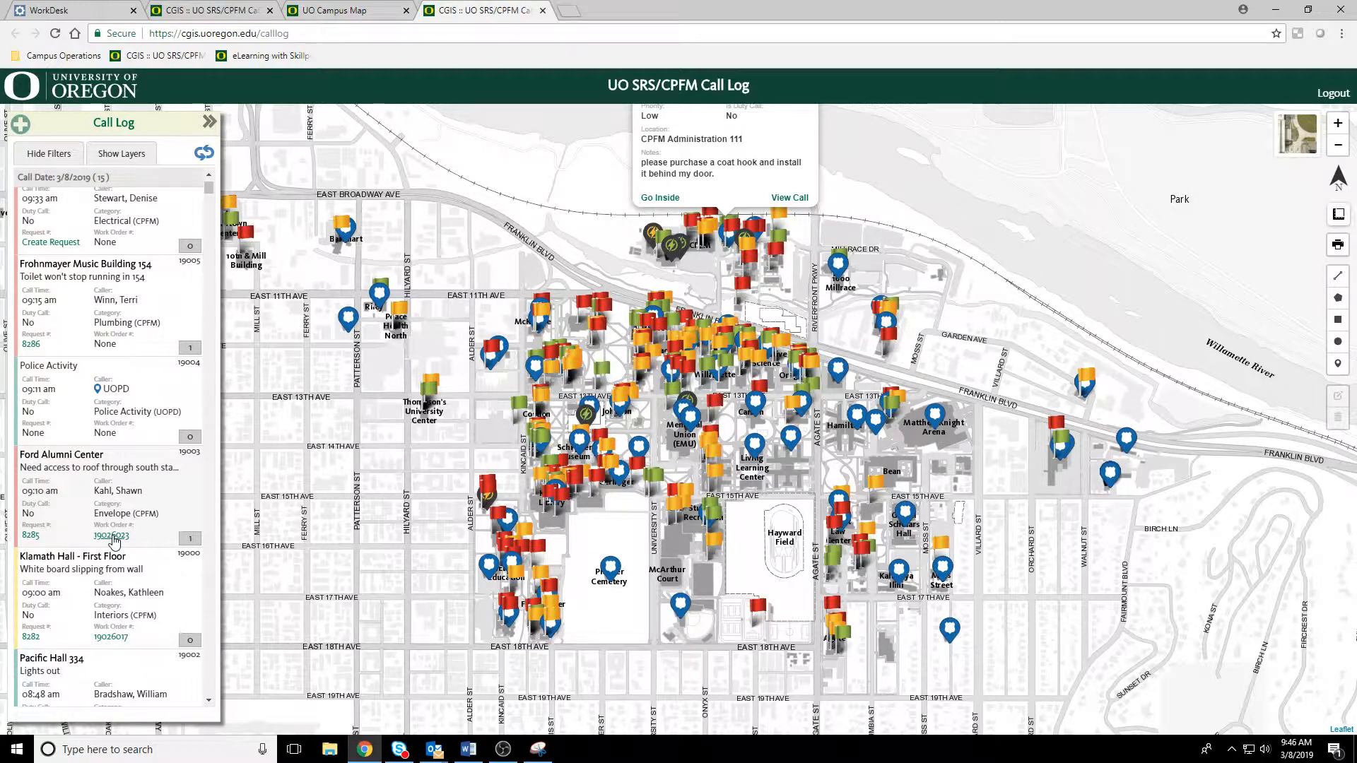
scroll(138, 588, down, 2)
scroll(138, 589, up, 5)
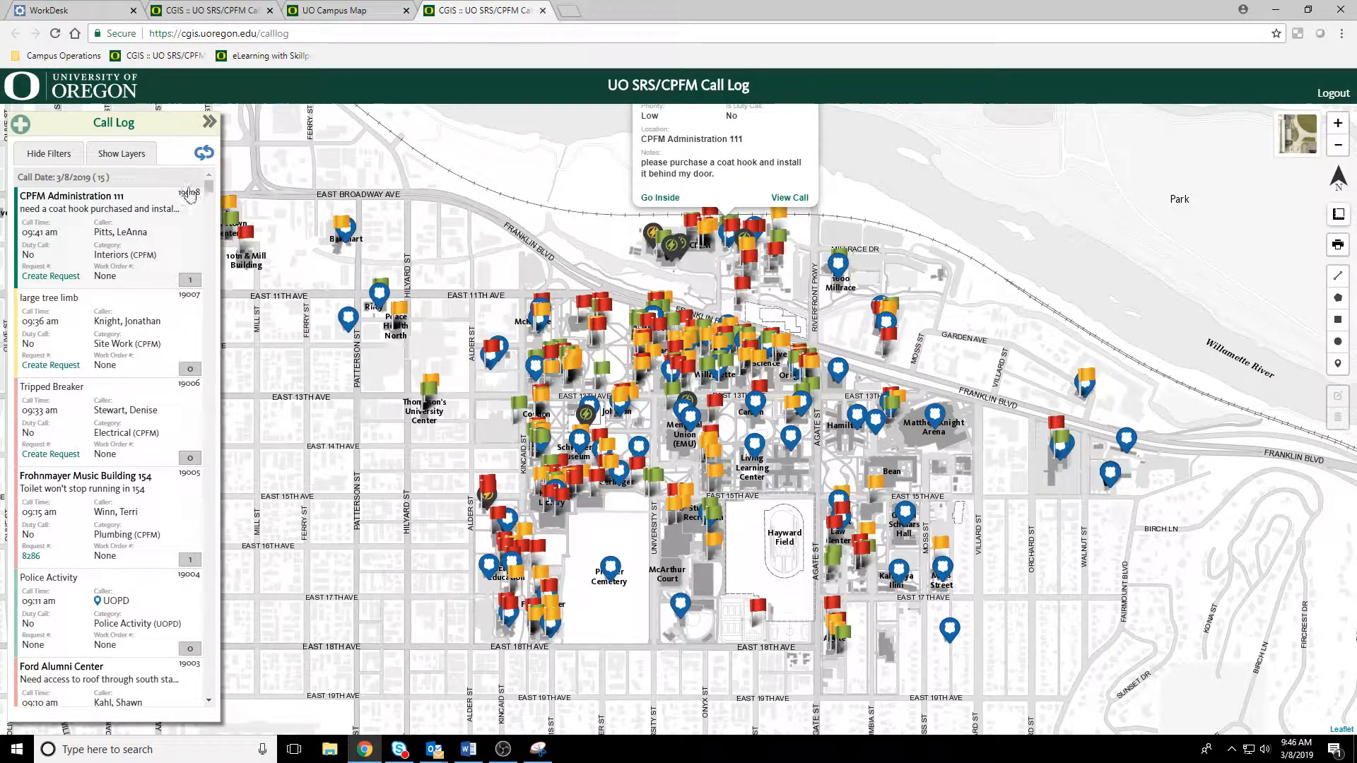
click(129, 157)
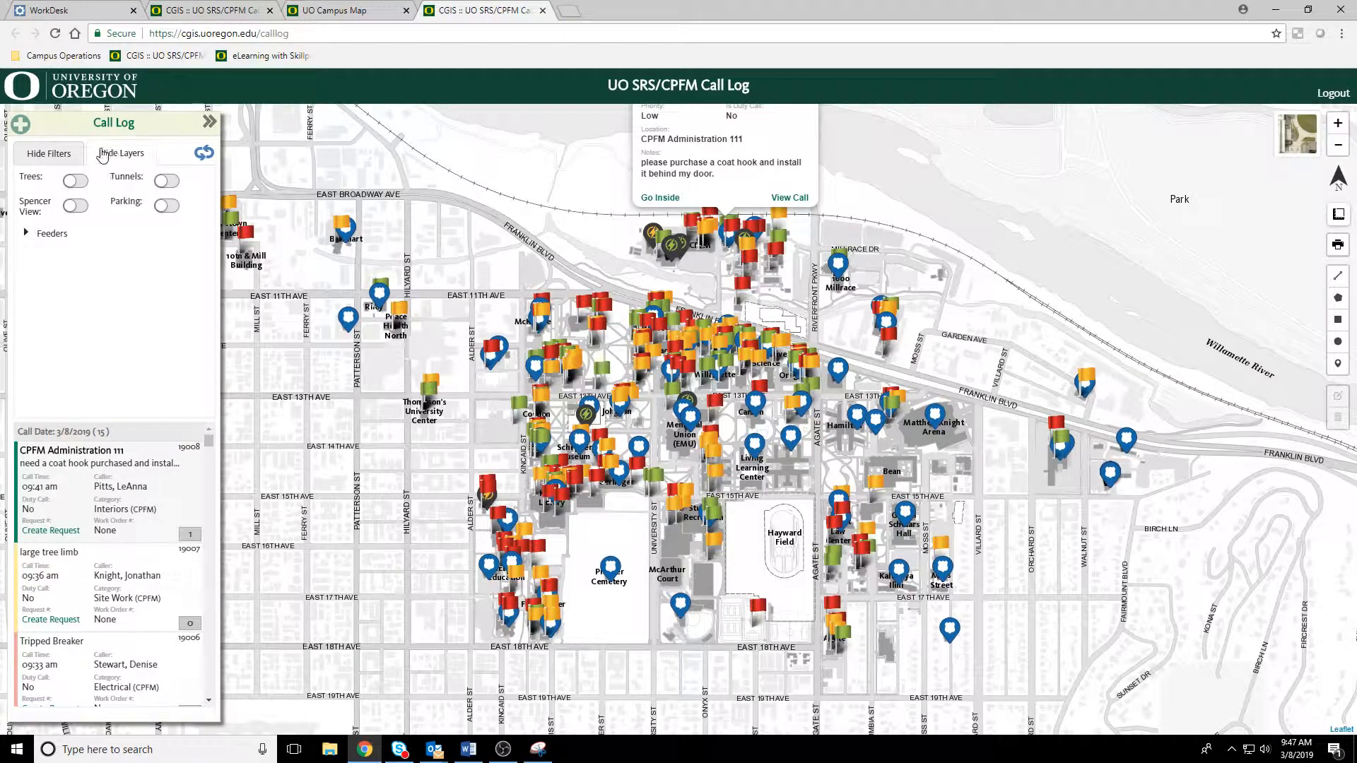
Step: Open the building filter's building selection and clear the previously selected 1715 Franklin
click(62, 161)
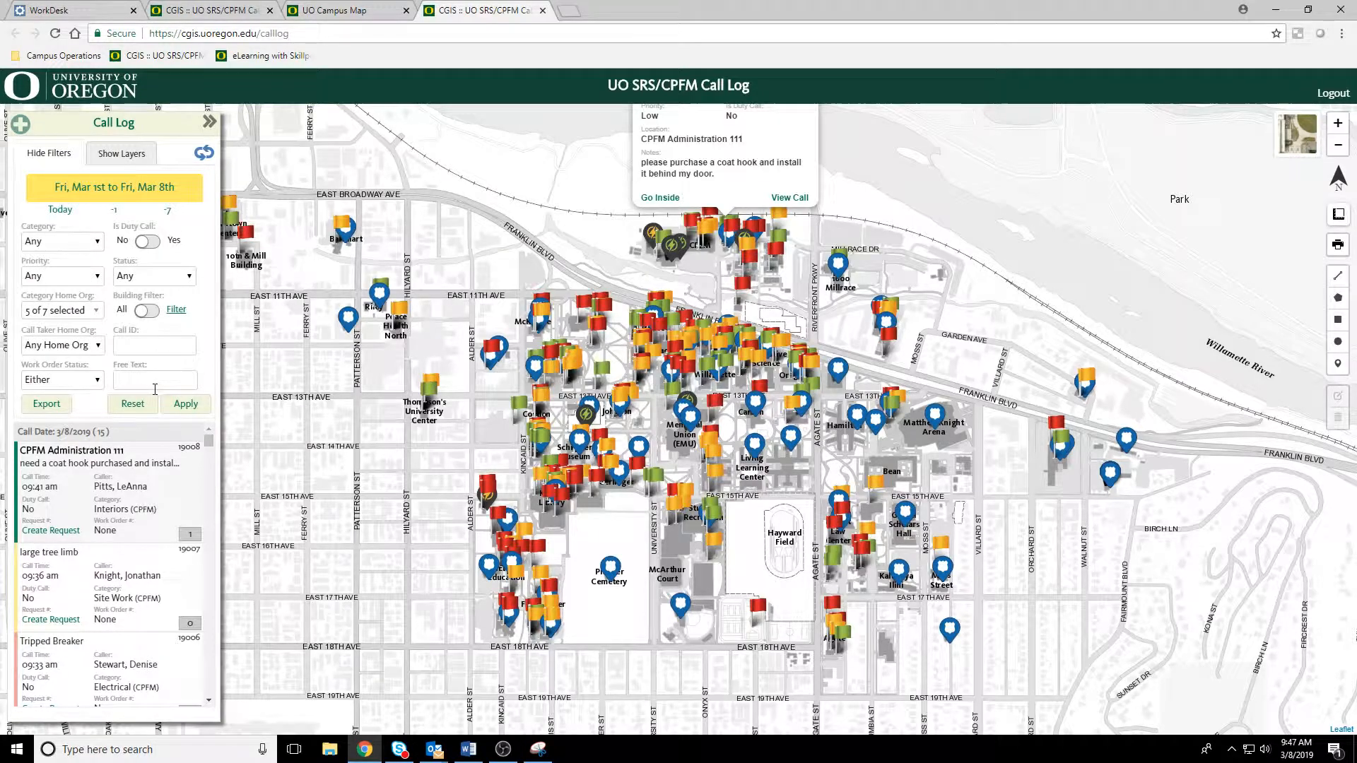
click(176, 309)
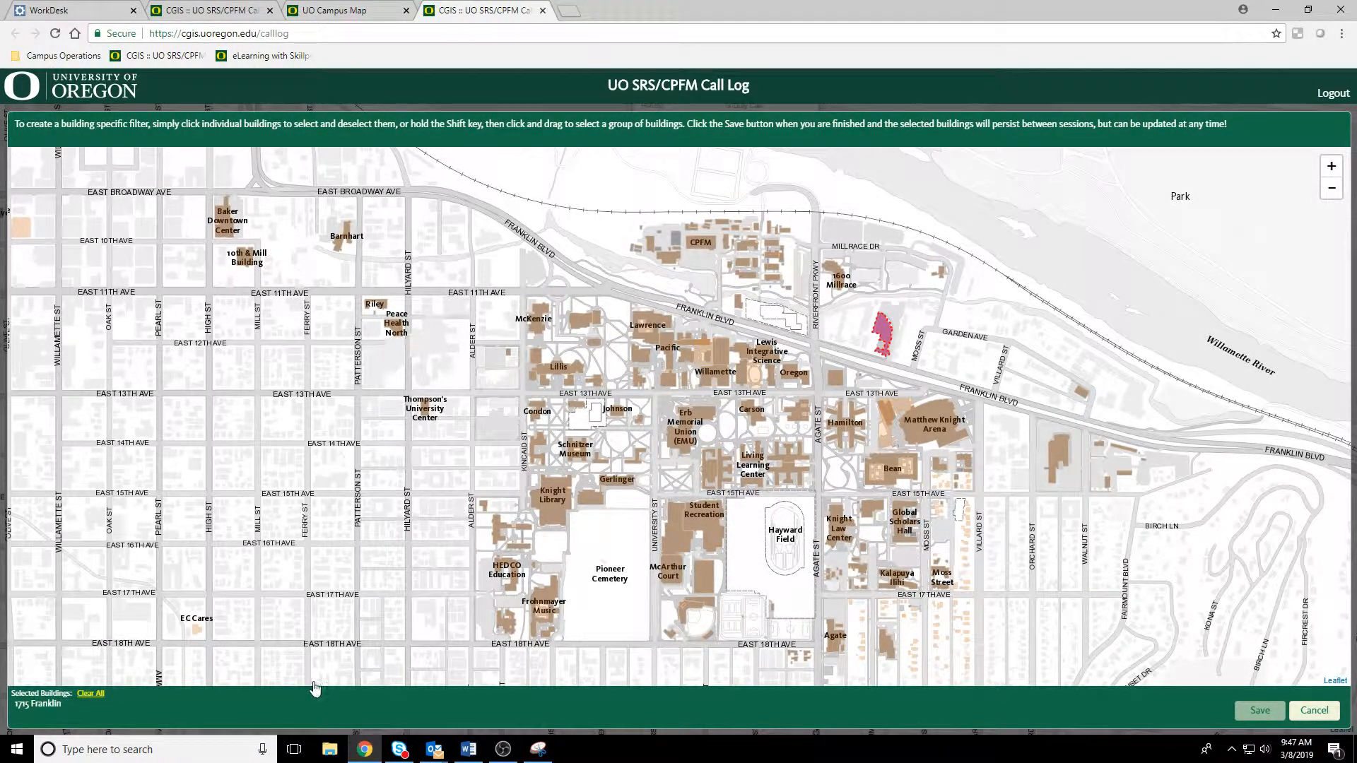
click(90, 694)
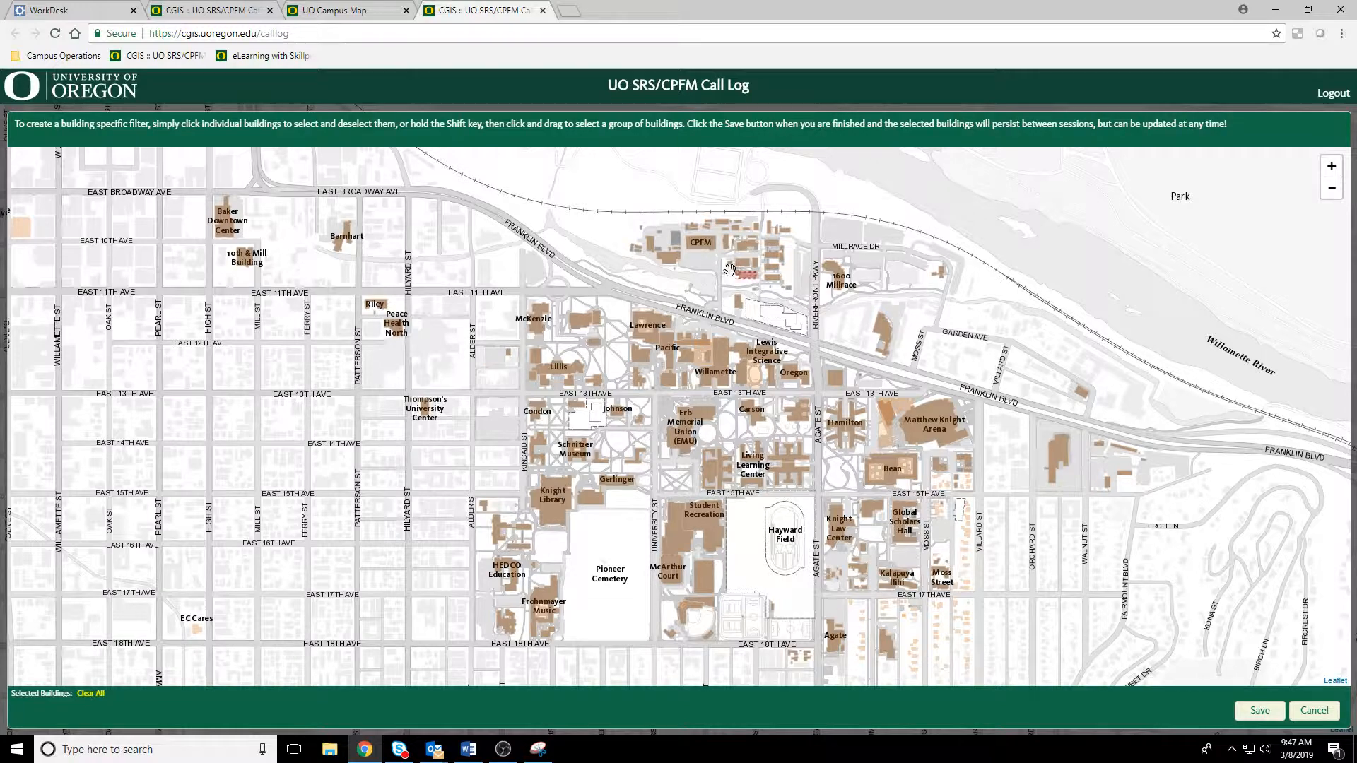
Step: Select CPFM Administration, CPFM Warehouse/Shops, Central Power Station and Wilkinson House for the building filter, save the selection and close it
click(1332, 166)
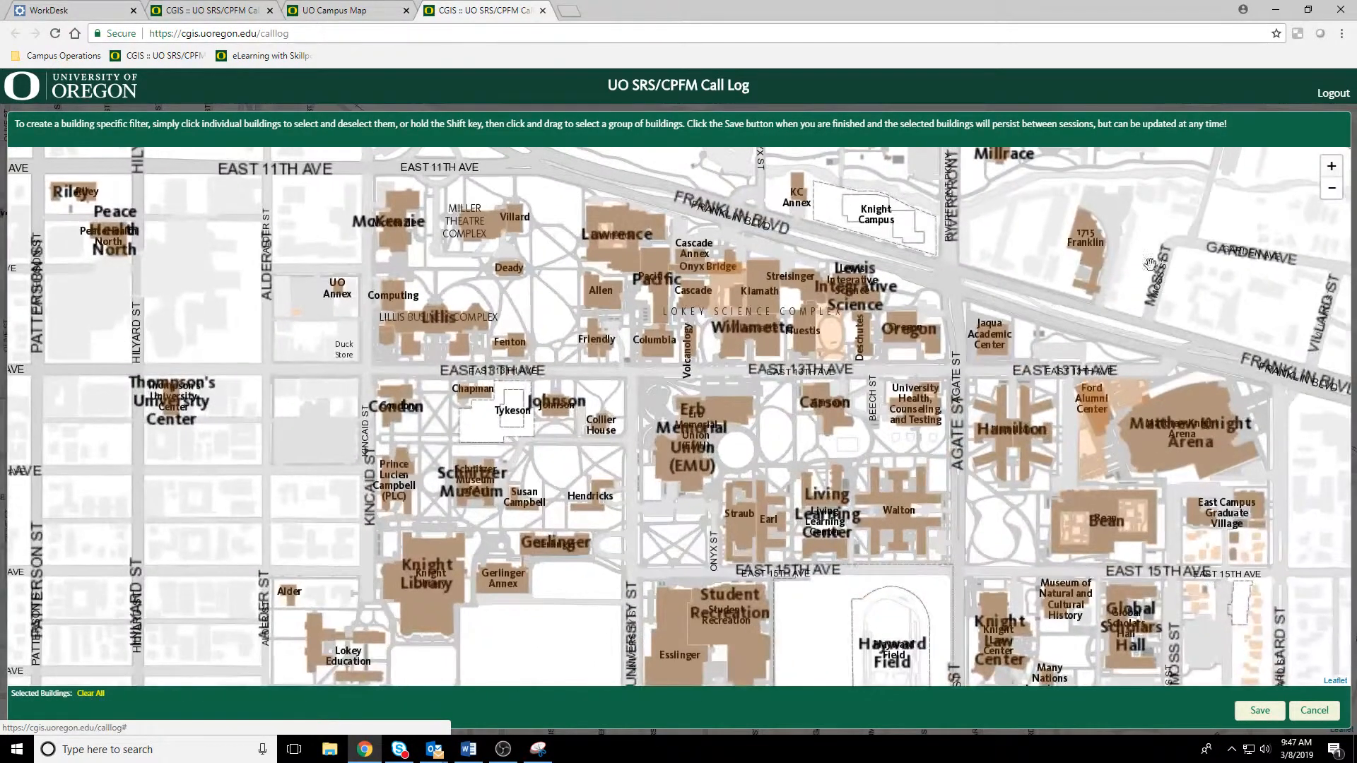
drag(814, 278, 827, 451)
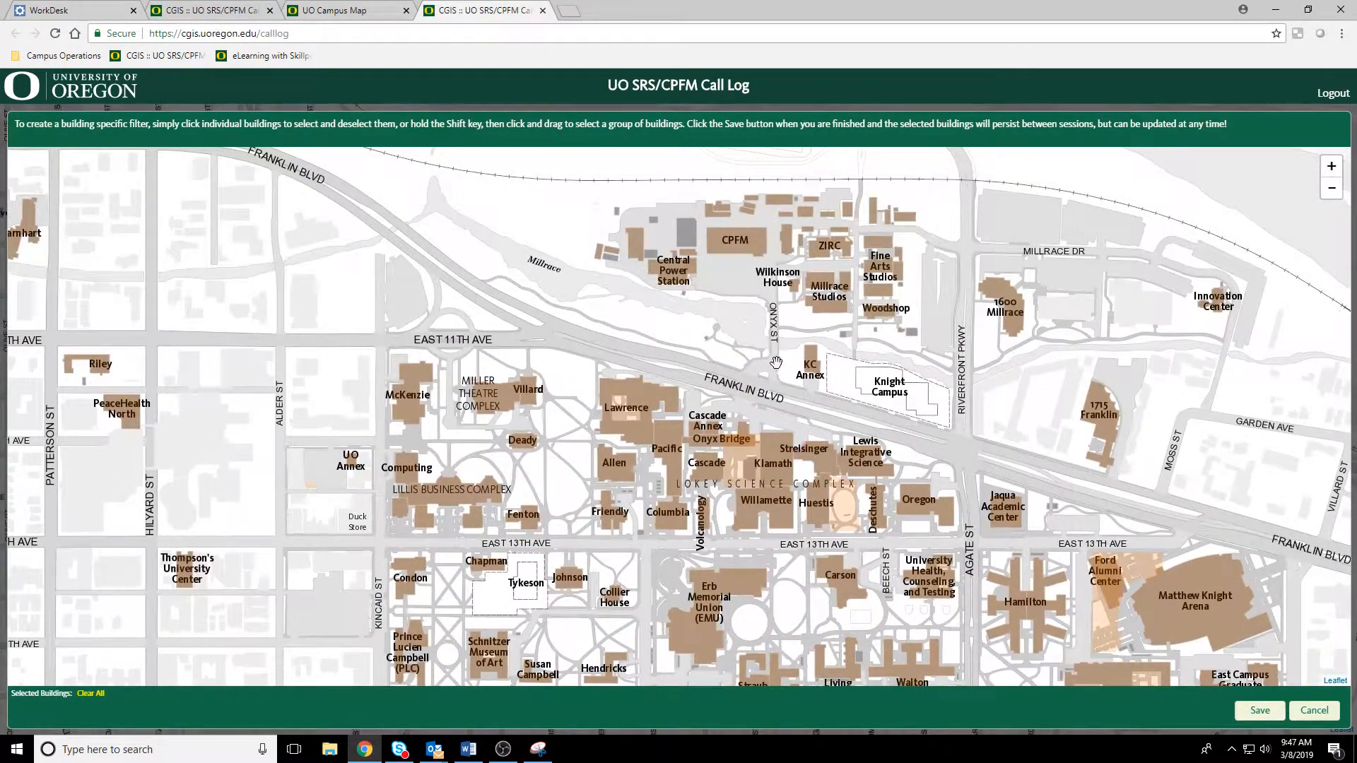
click(787, 243)
click(737, 244)
click(675, 276)
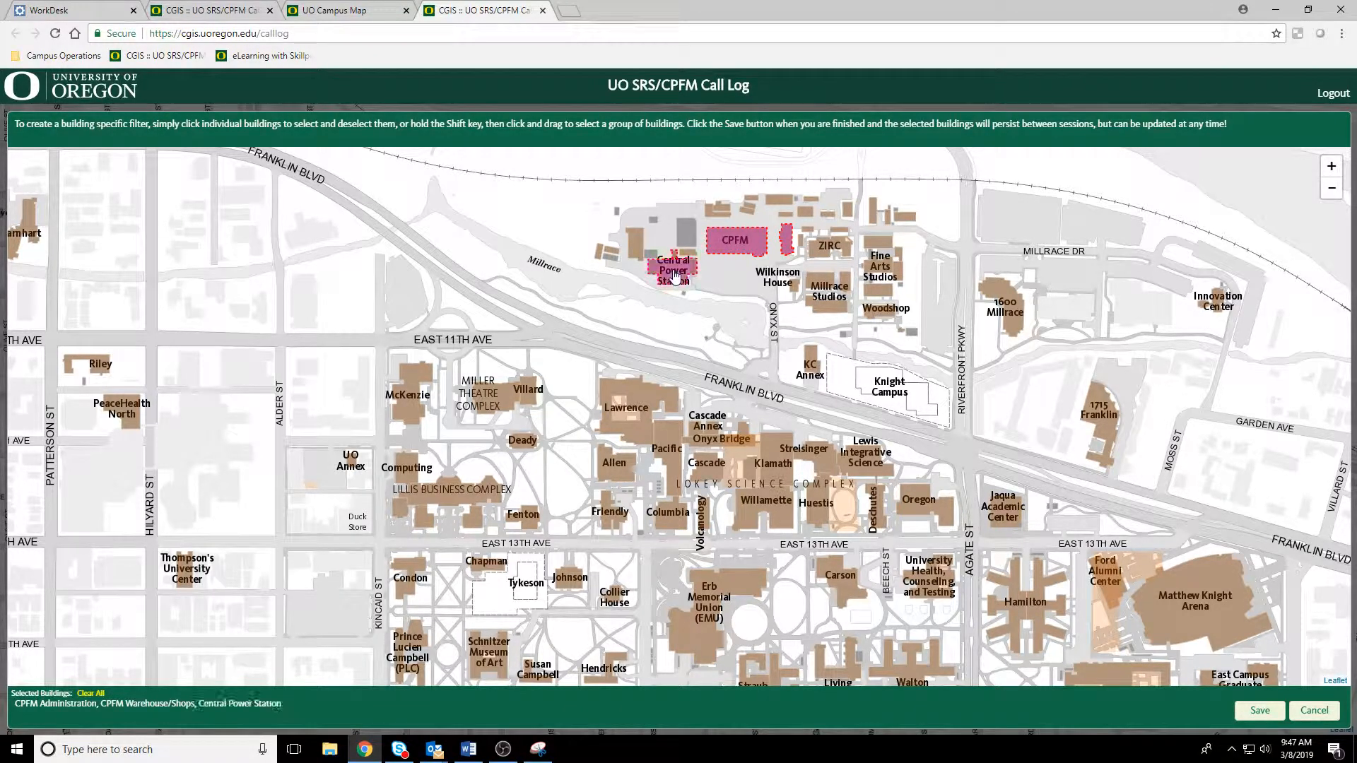
click(792, 288)
click(1260, 710)
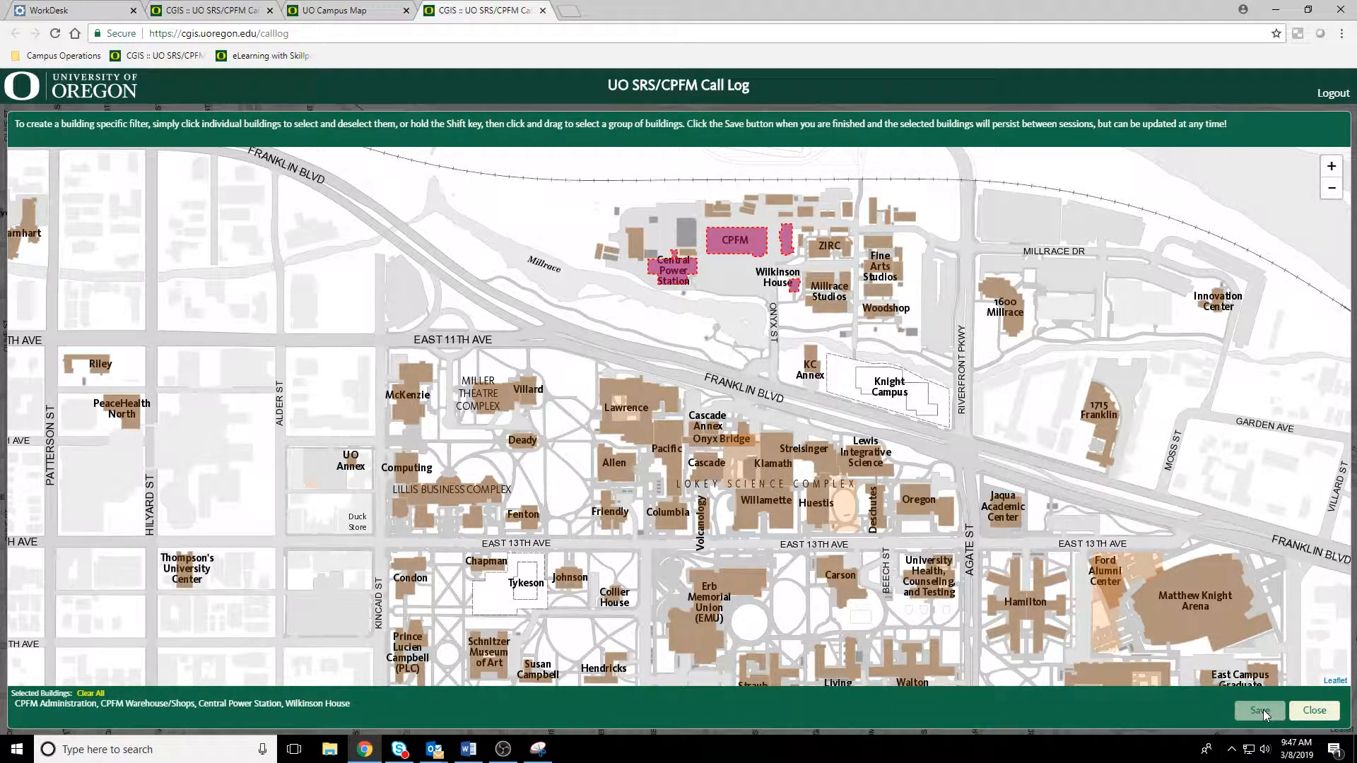
click(1309, 714)
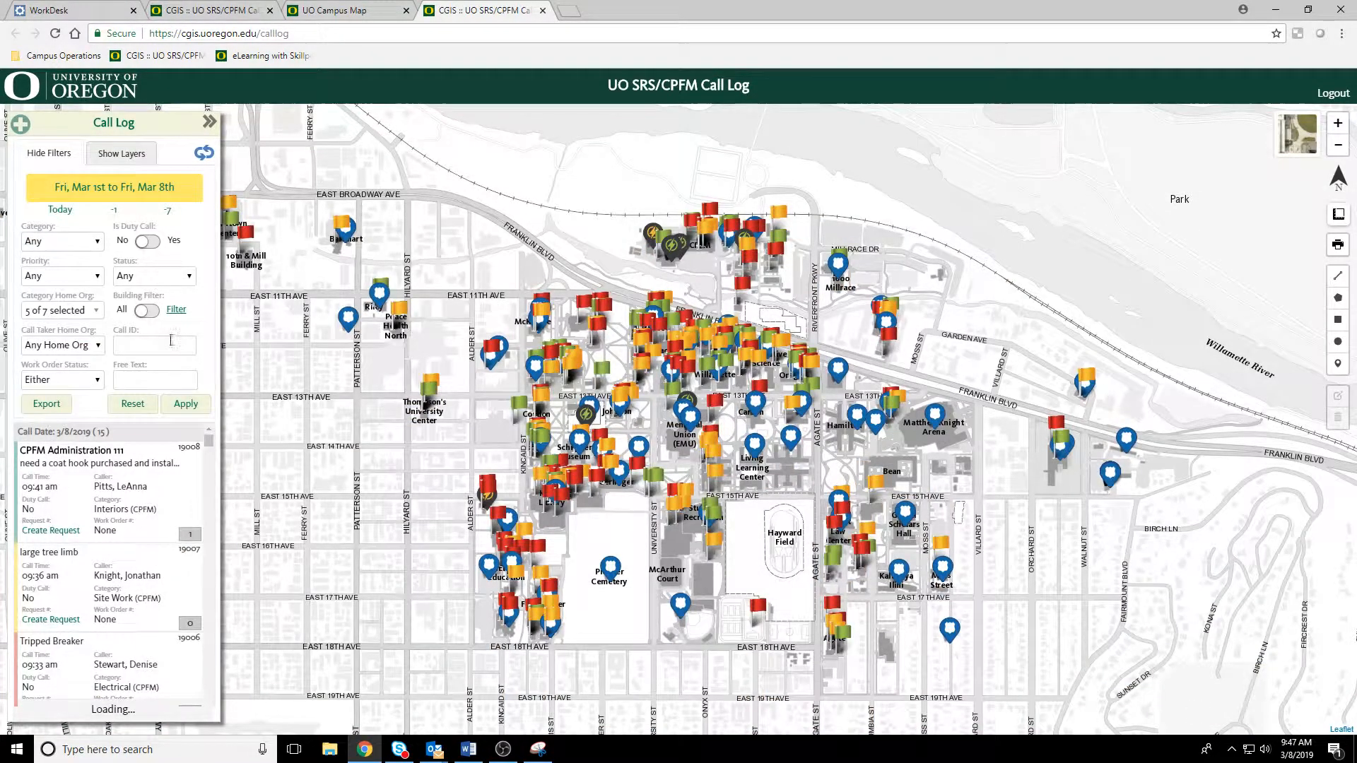
Step: Turn on the building filter, apply it, and look through the calls for the selected buildings
click(150, 312)
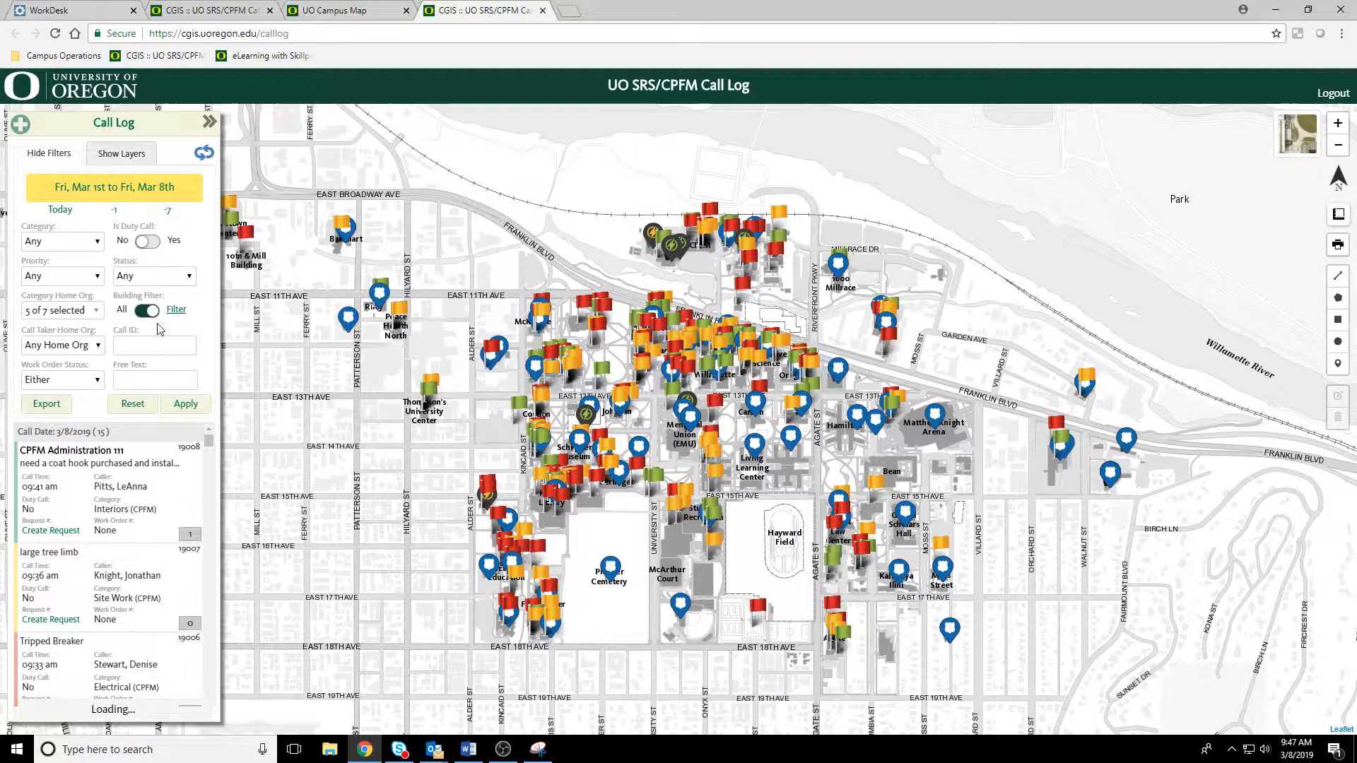
click(200, 404)
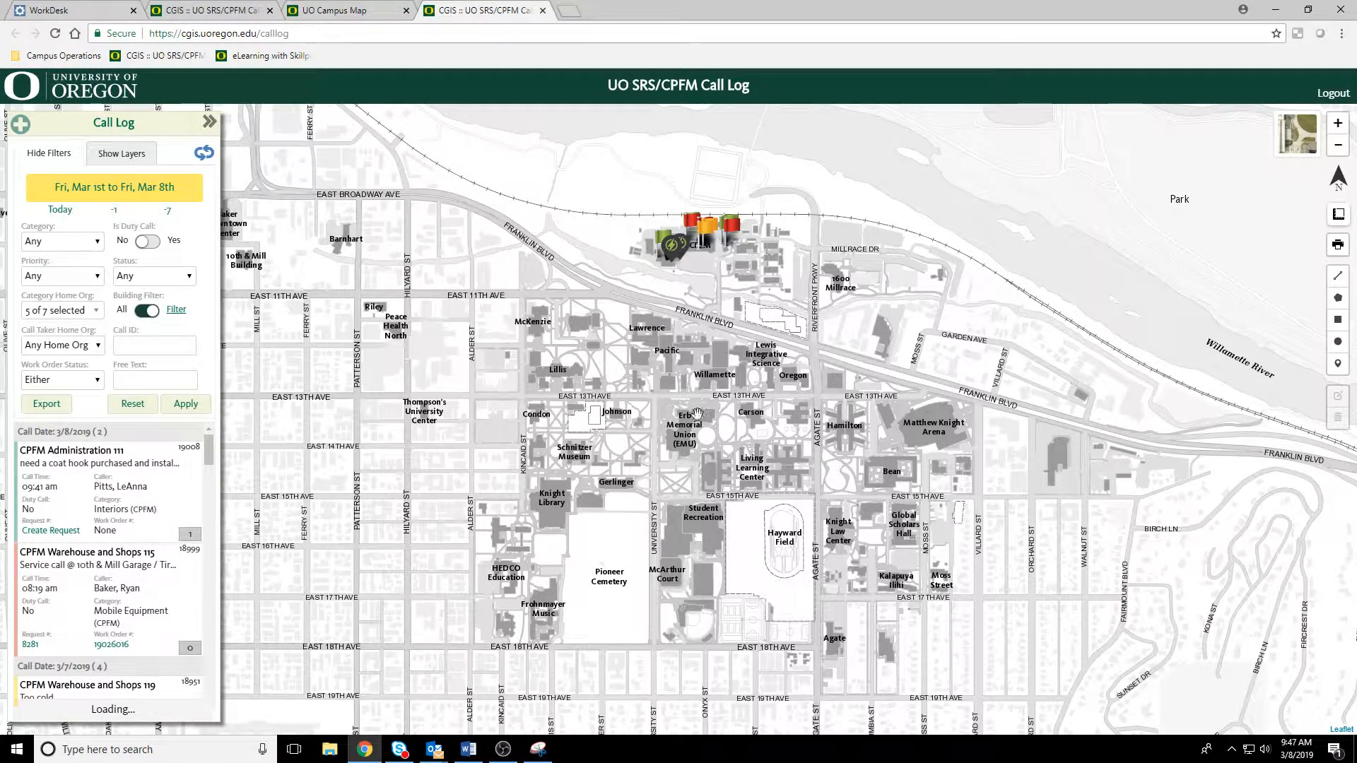
drag(647, 454, 632, 426)
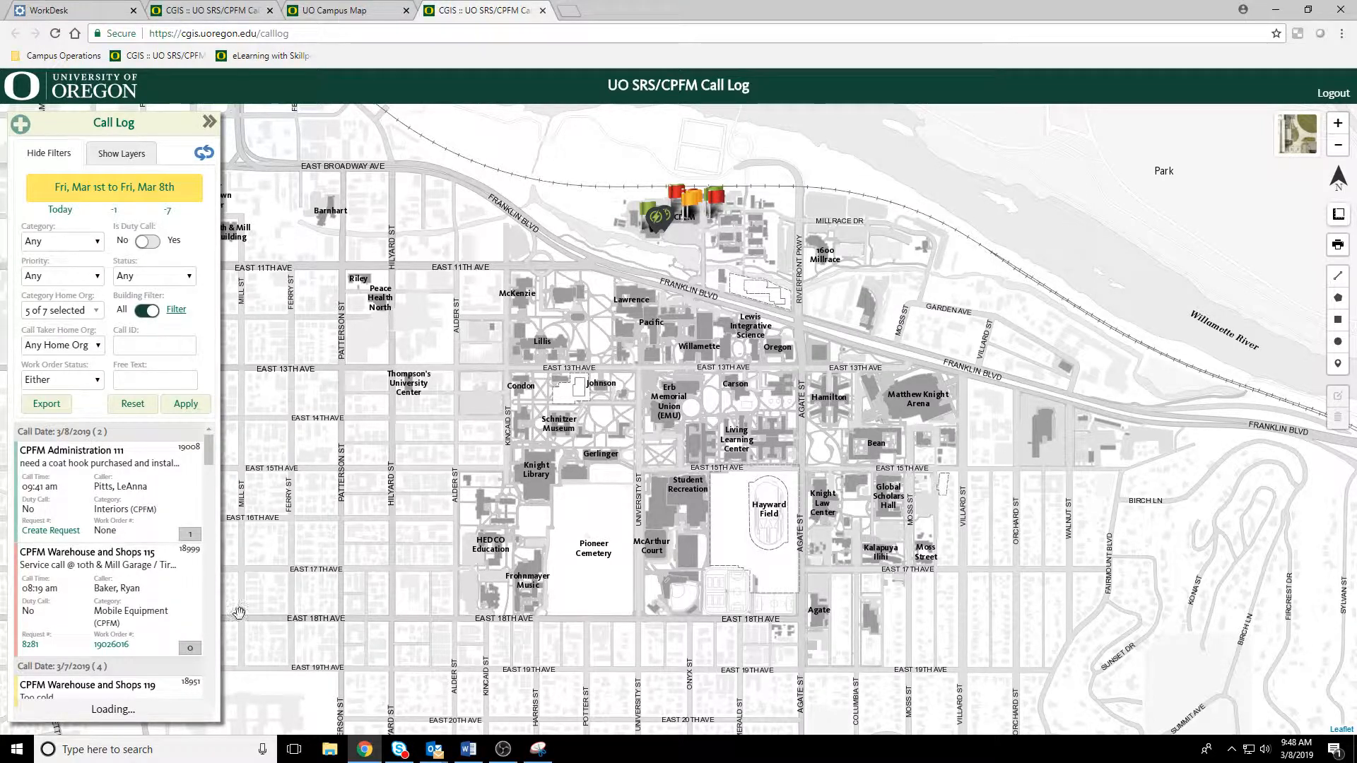
scroll(109, 597, down, 4)
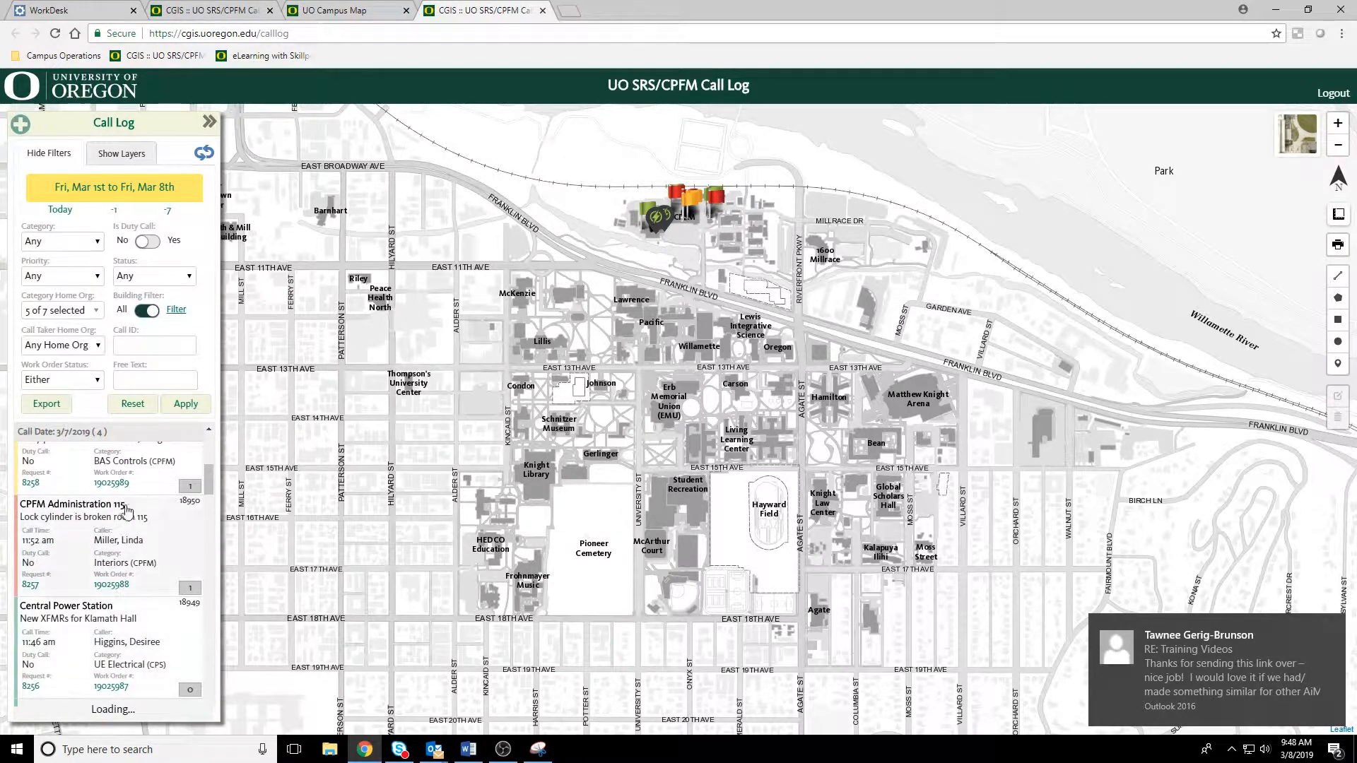
scroll(141, 565, down, 2)
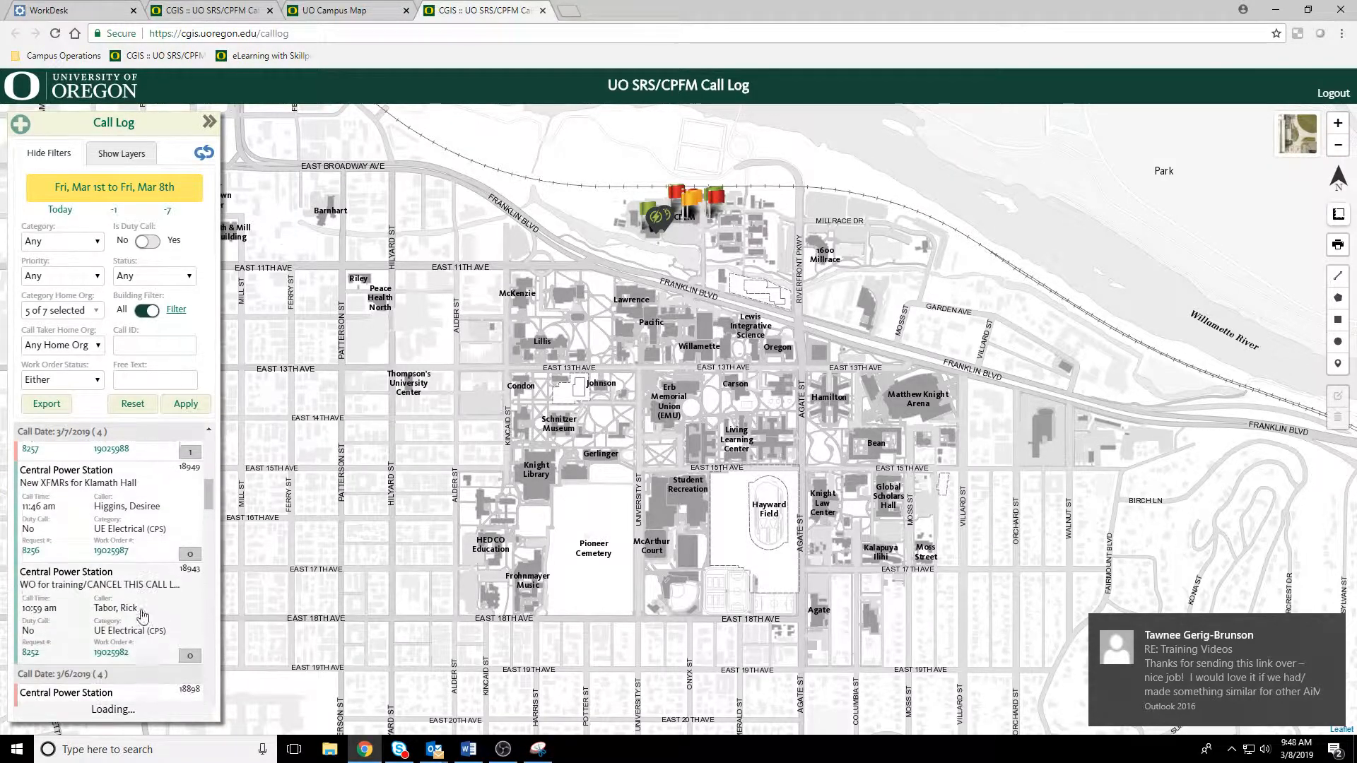
scroll(150, 657, down, 8)
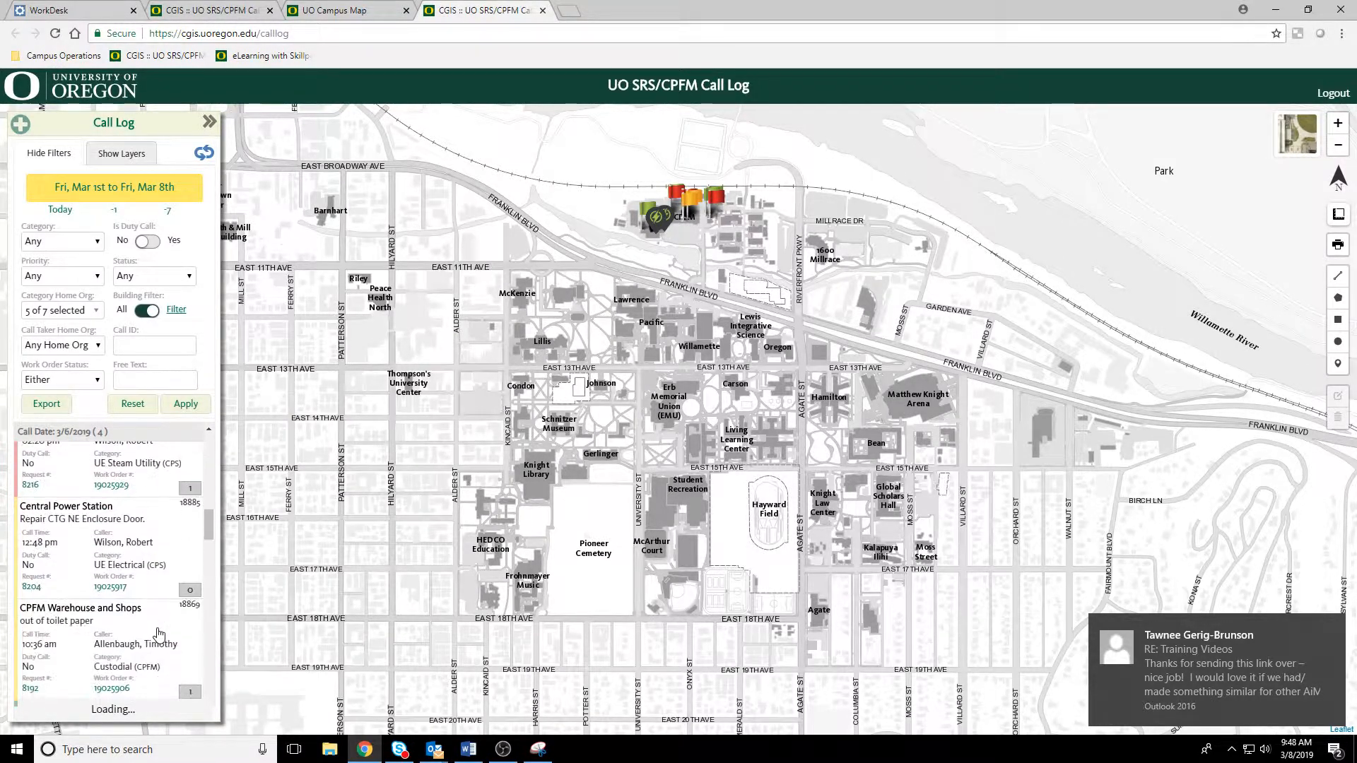
scroll(158, 636, up, 10)
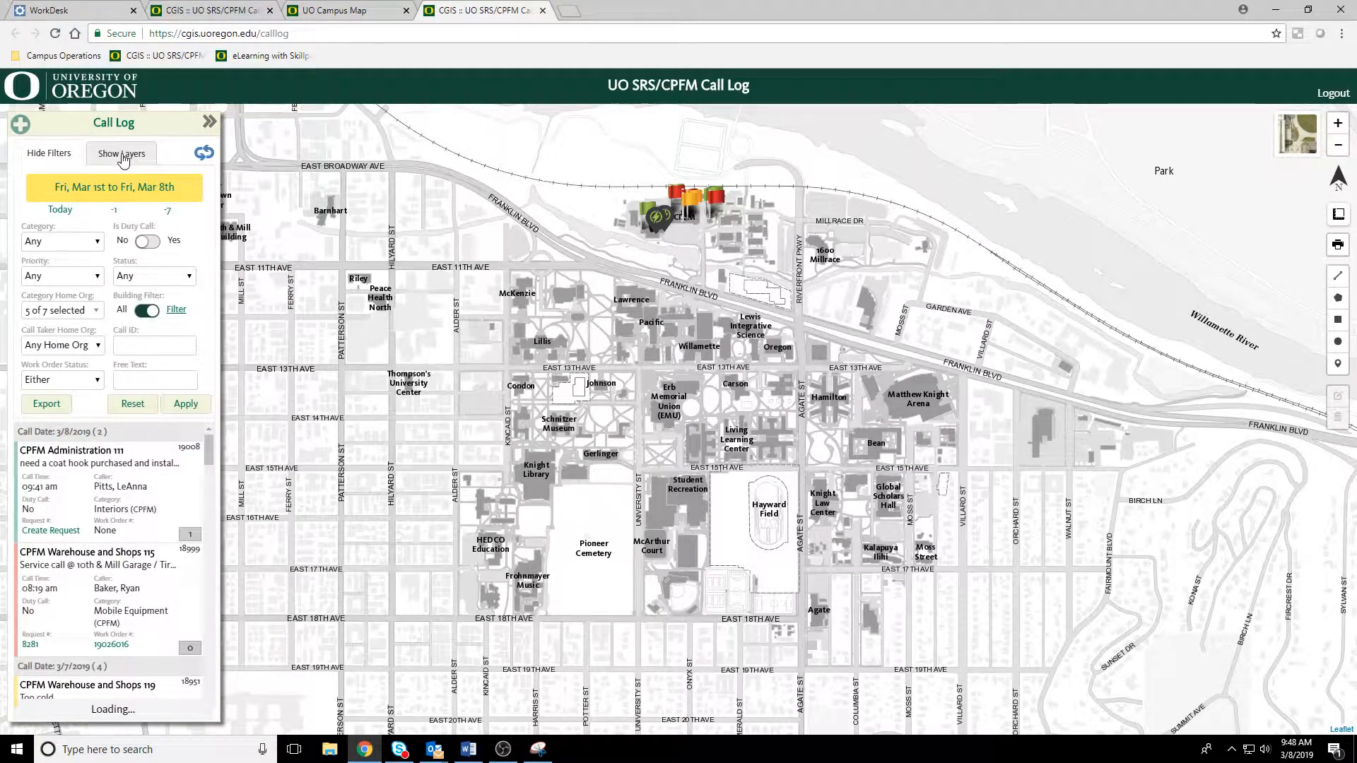
Step: Clear all buildings from the building filter and save, and set the filter back to All and apply it
drag(119, 154, 171, 157)
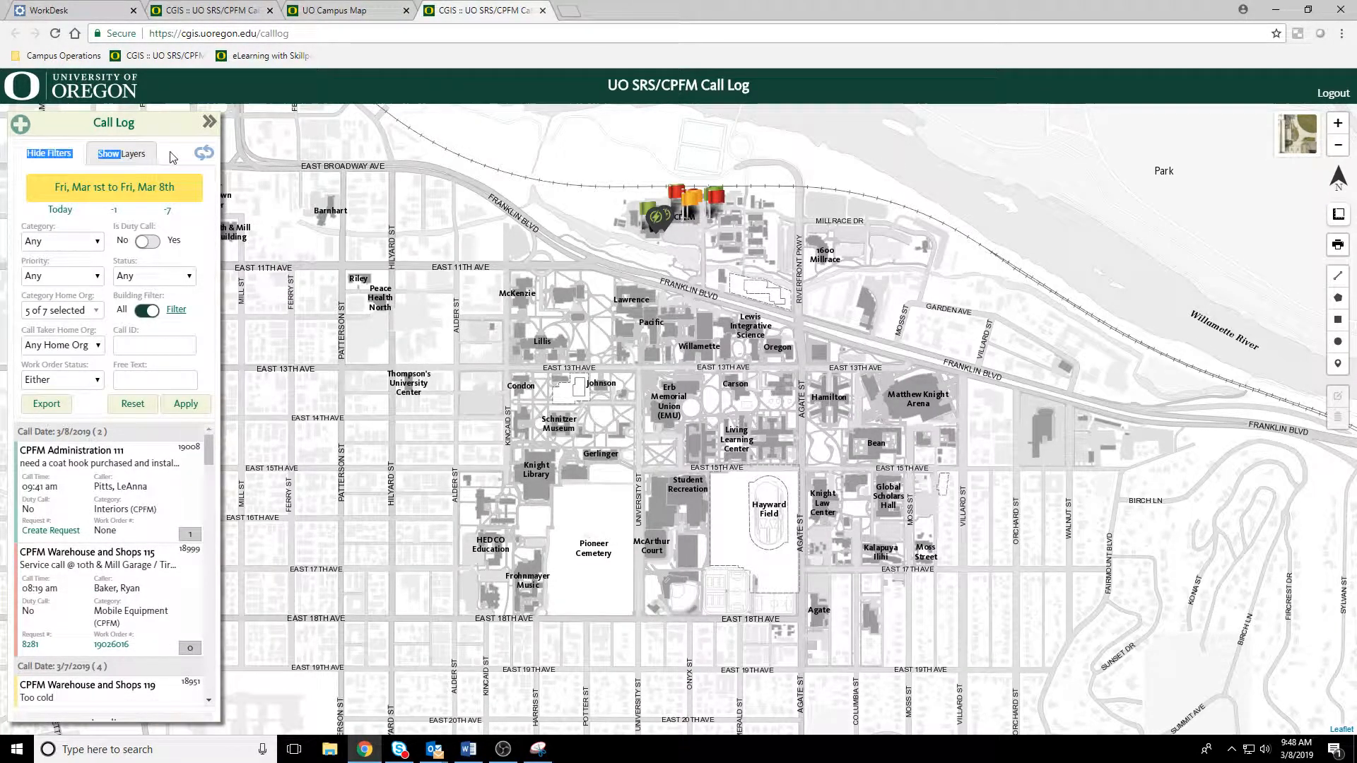
click(176, 310)
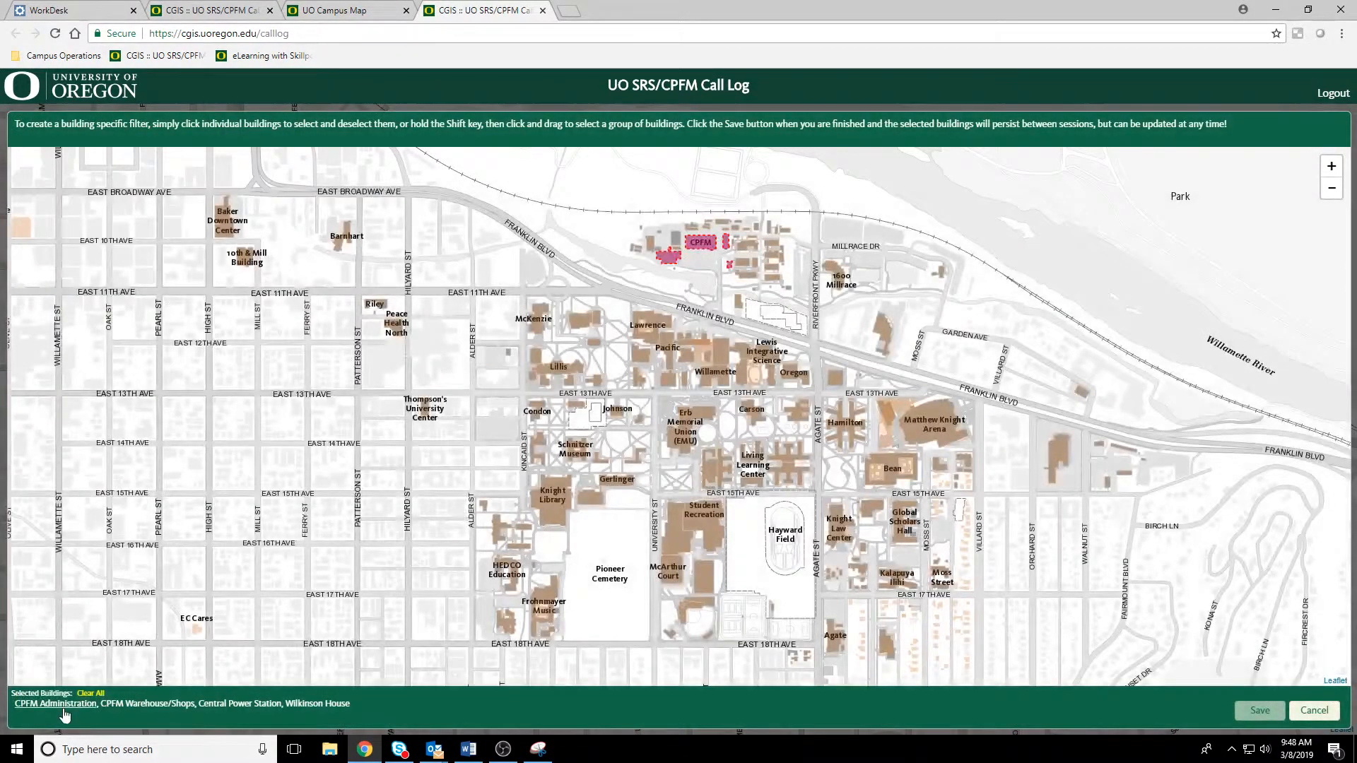
click(91, 693)
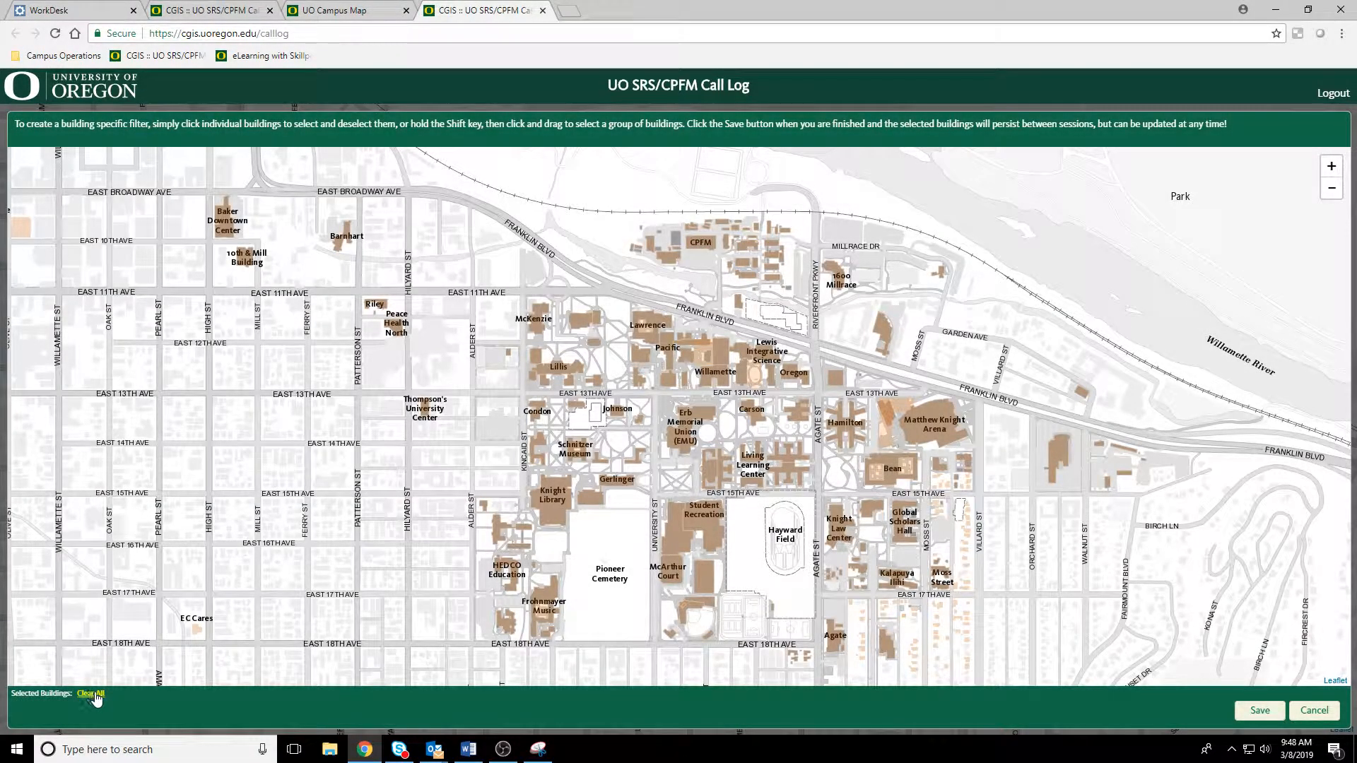
click(1256, 714)
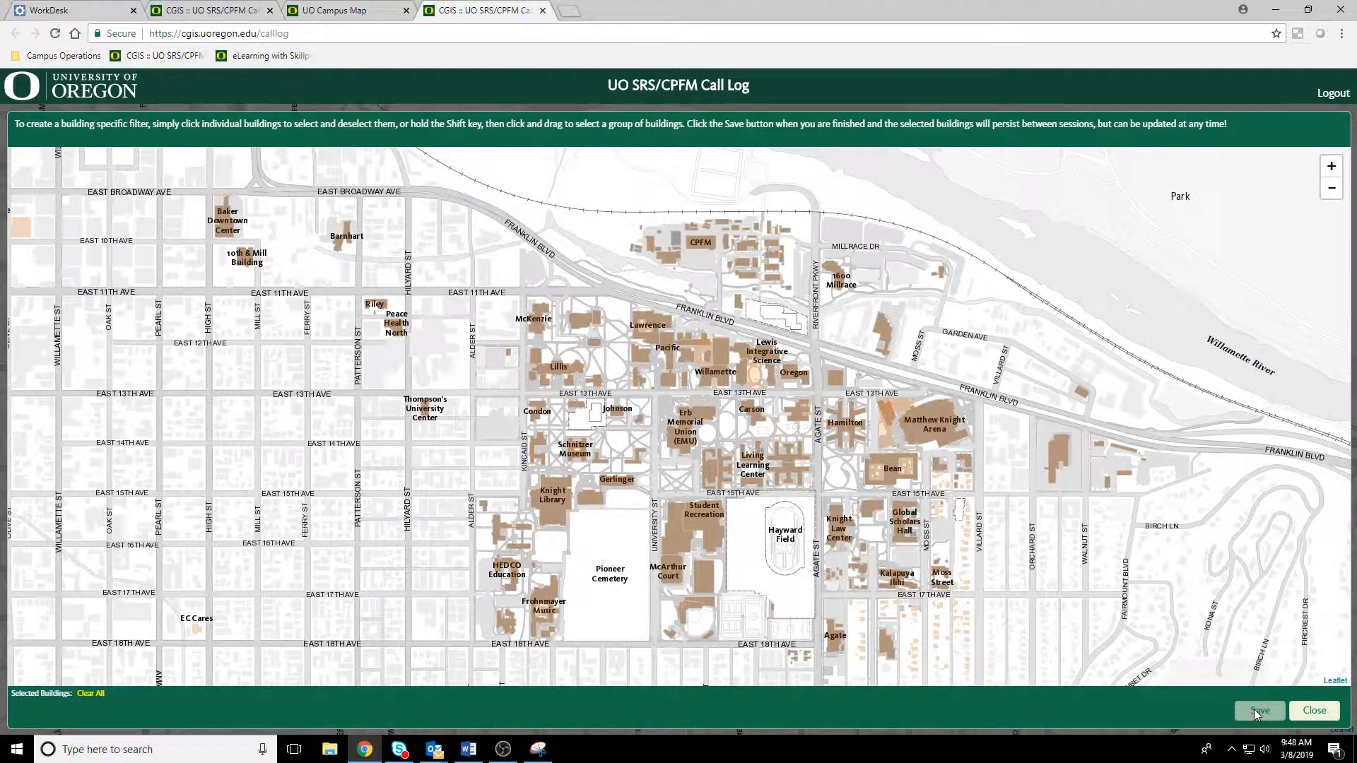
click(1315, 712)
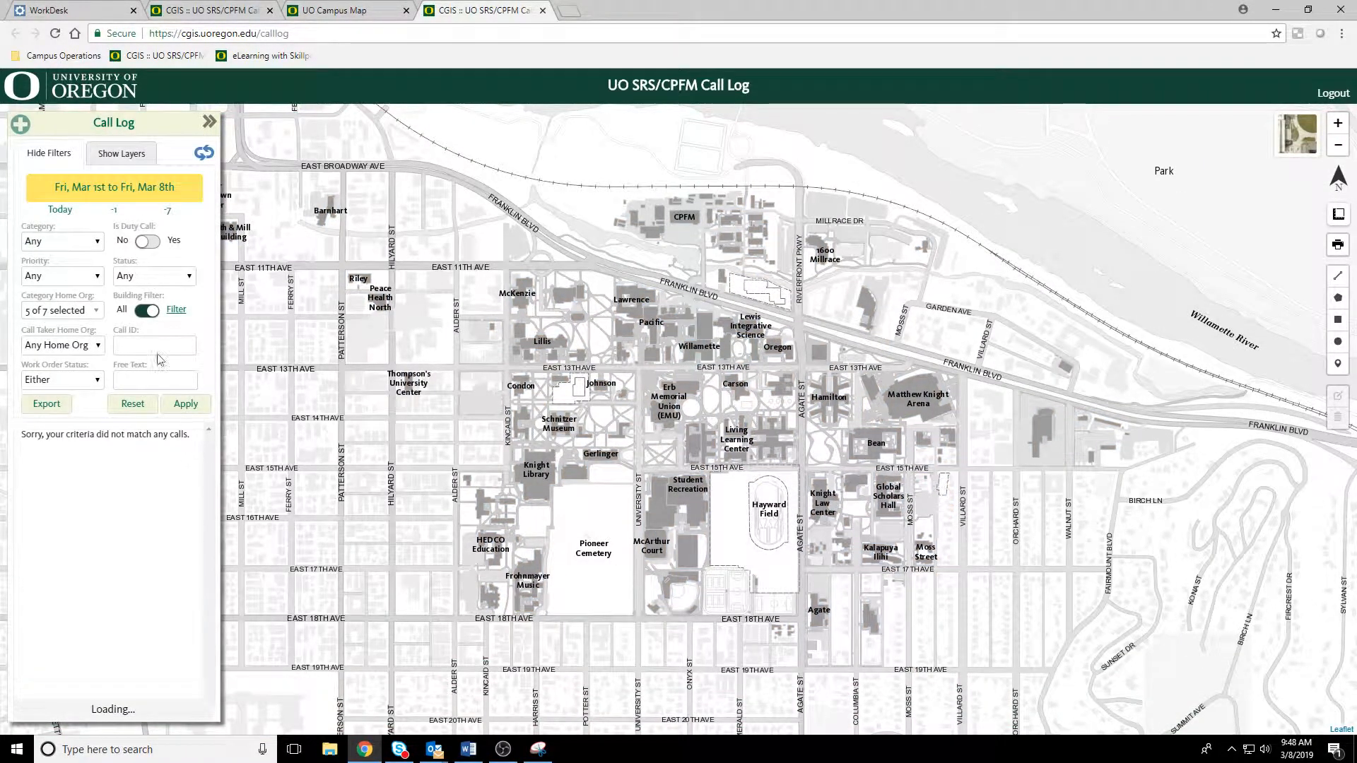
click(147, 311)
click(187, 404)
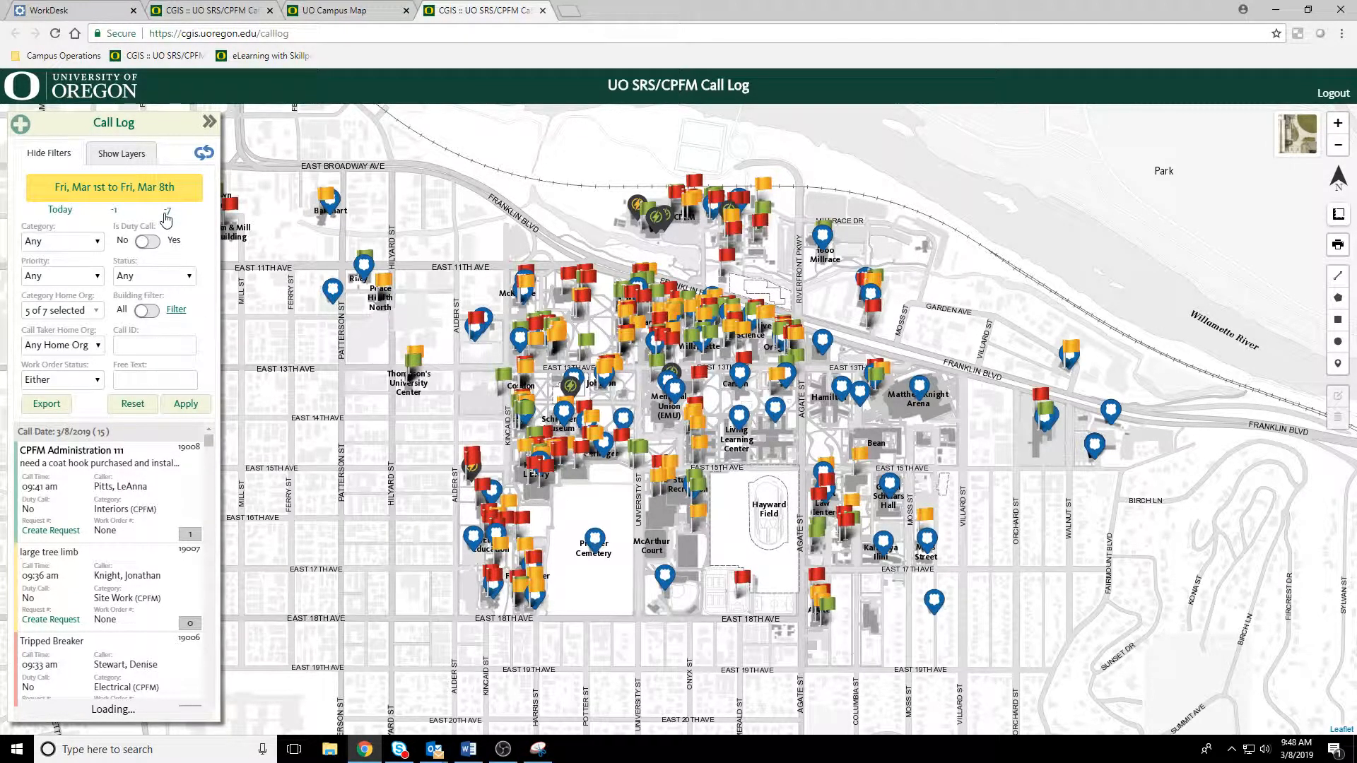
Step: Filter the calls to today only, and extend the applied date range back one day to Thu, Mar 7th to Fri, Mar 8th
click(57, 211)
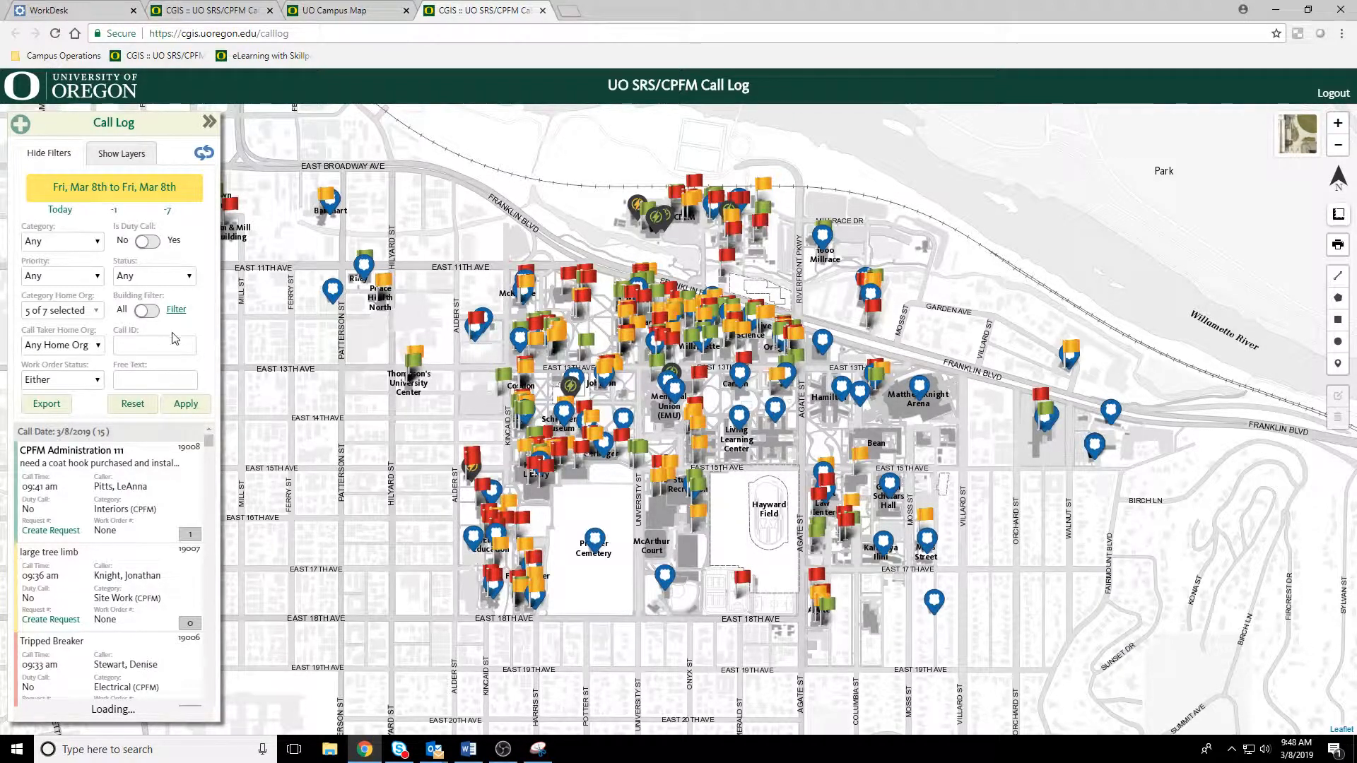
click(184, 407)
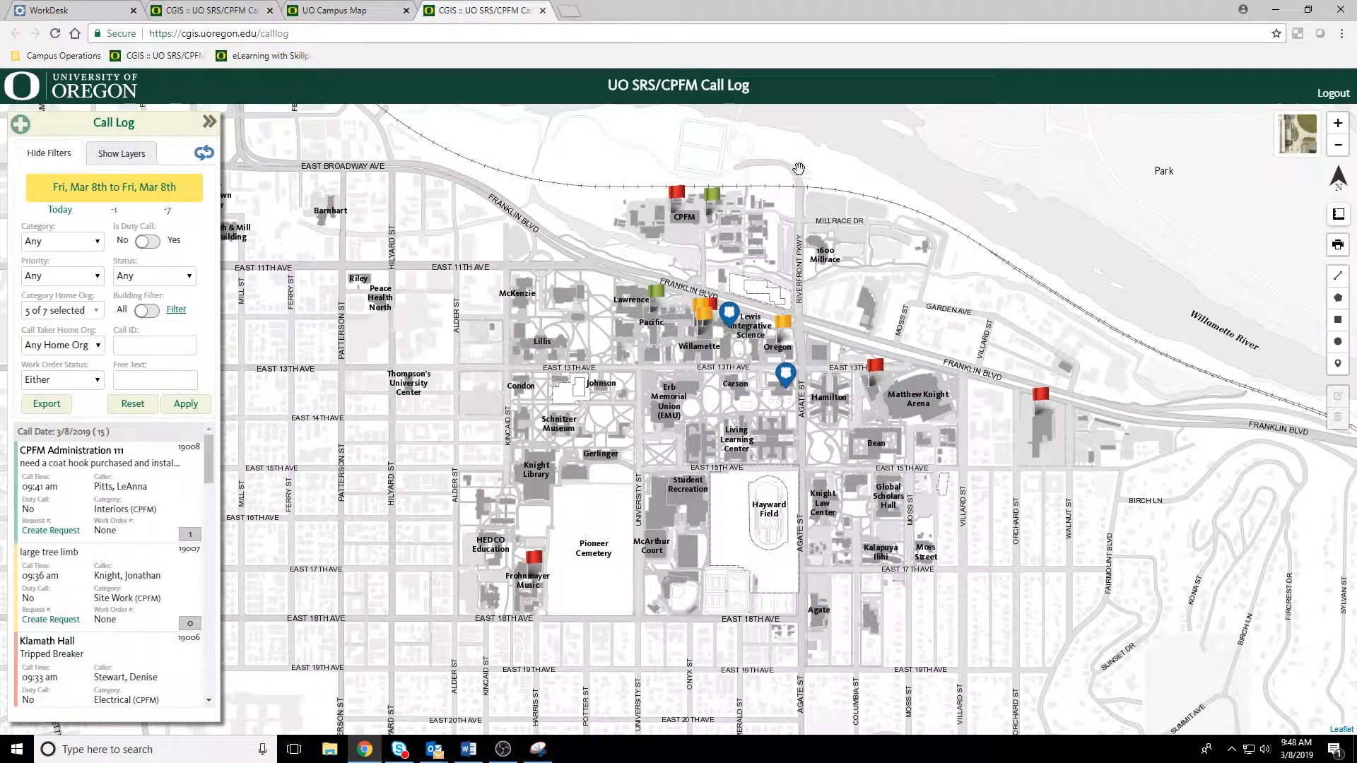
click(117, 213)
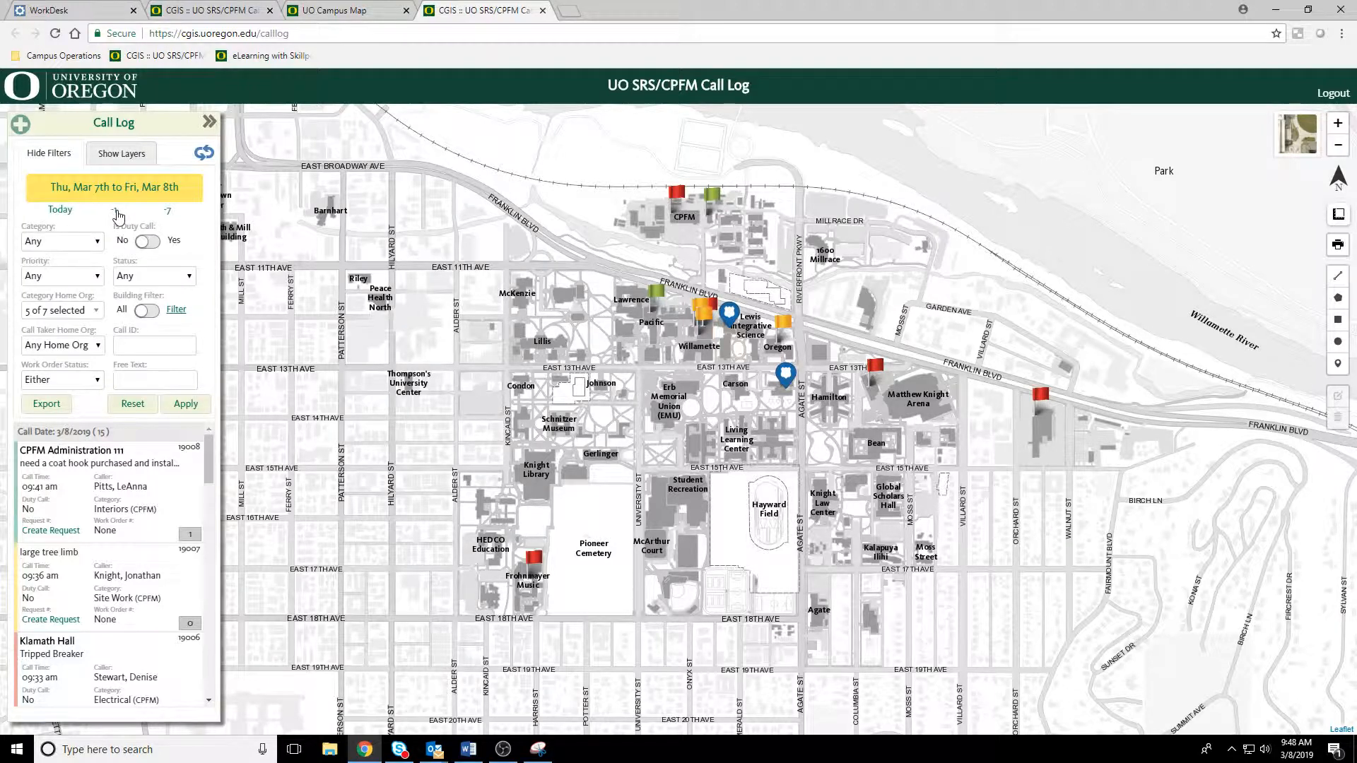
click(187, 405)
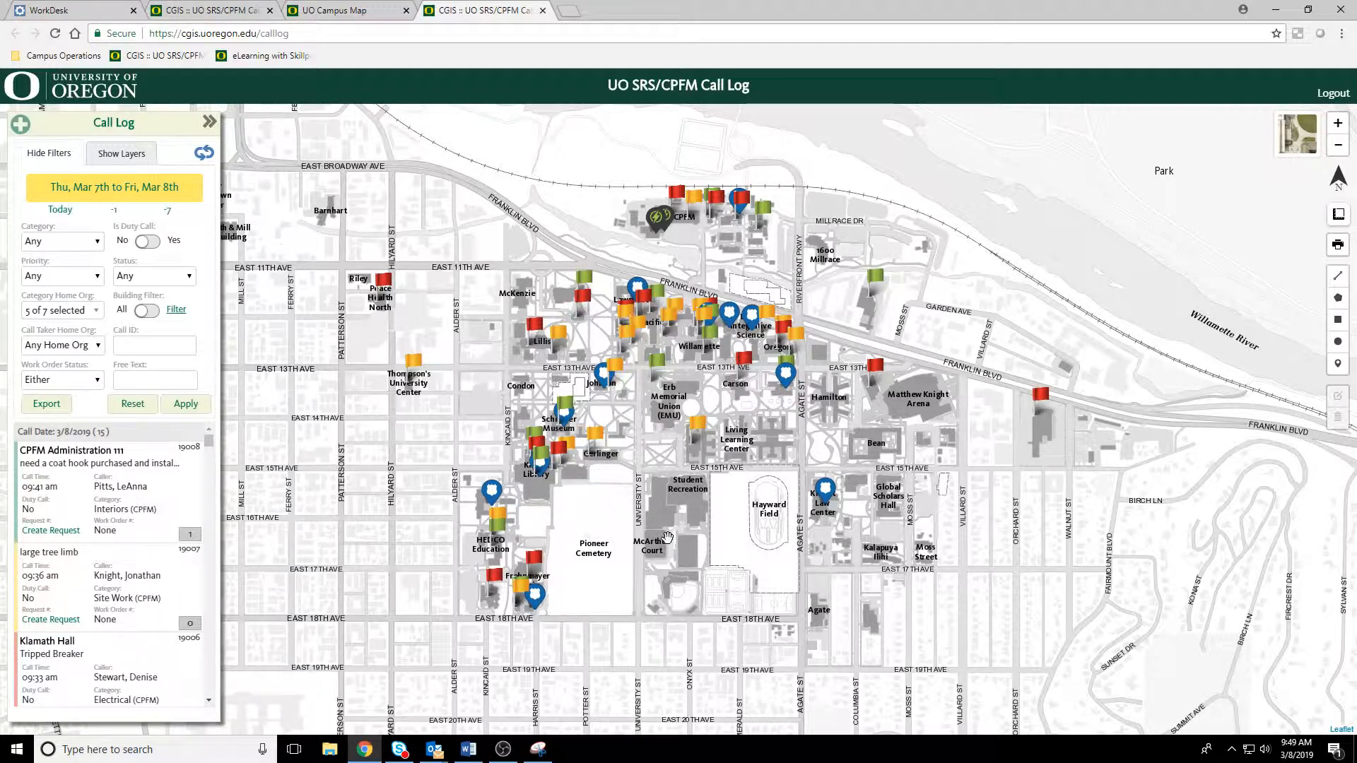
Step: View the Police Activity call at Lokey Education on the map and the full details of Central Power Station's "New XFMRs for Klamath Hall" call
click(492, 491)
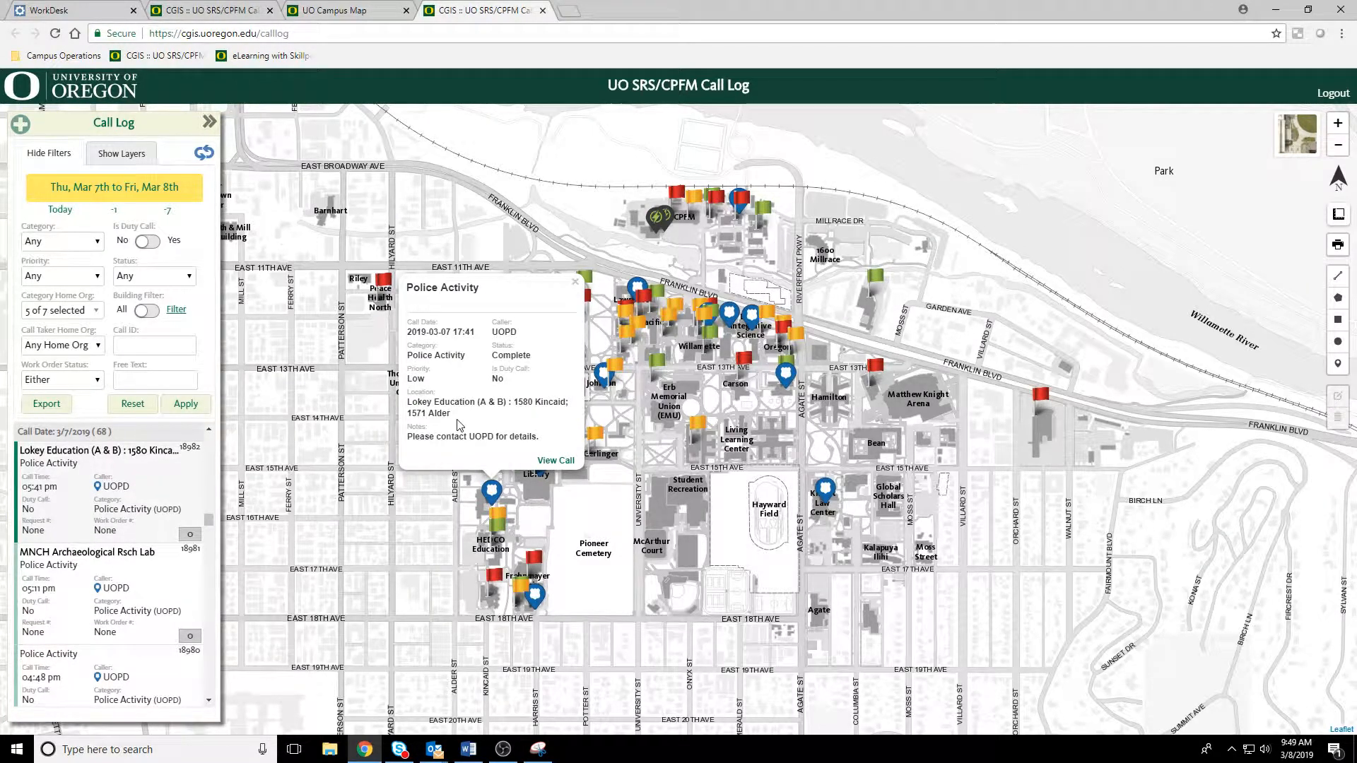
click(575, 283)
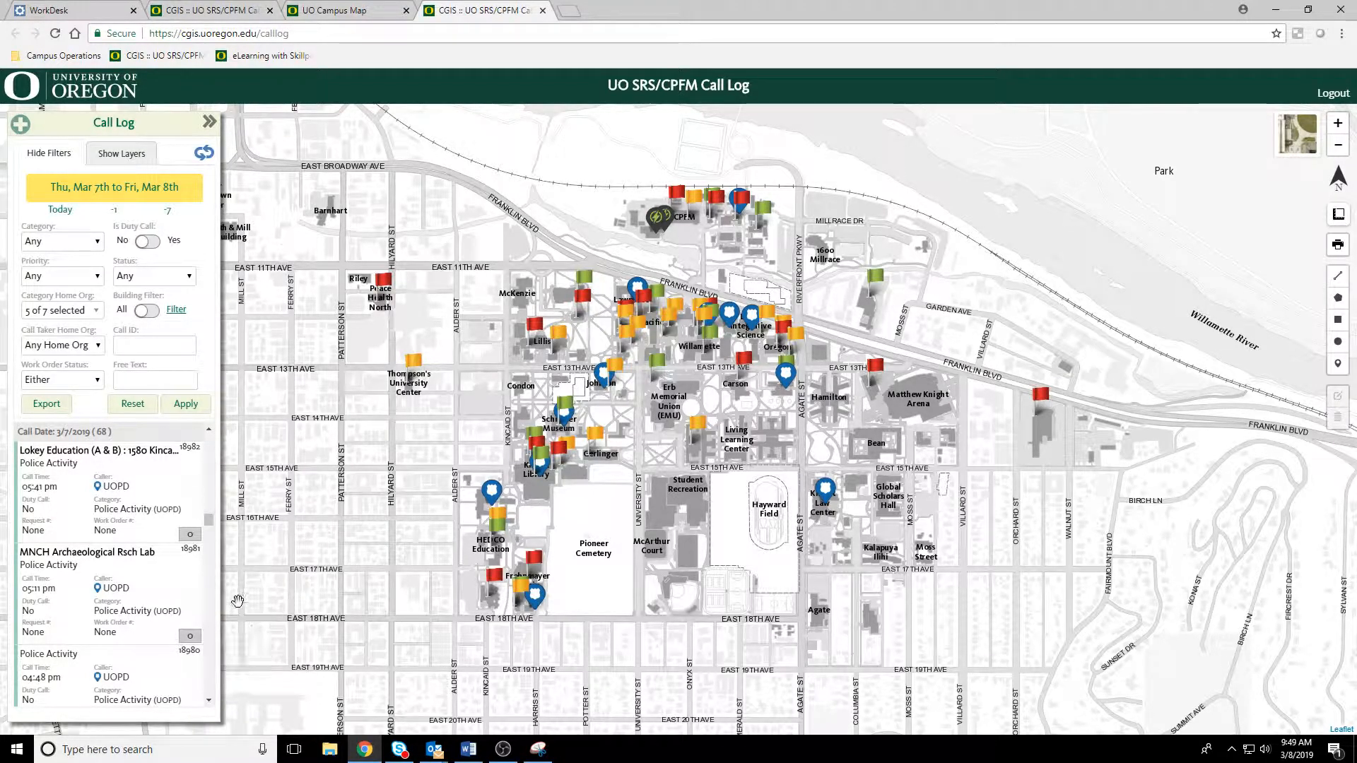
click(657, 220)
drag(851, 300, 863, 363)
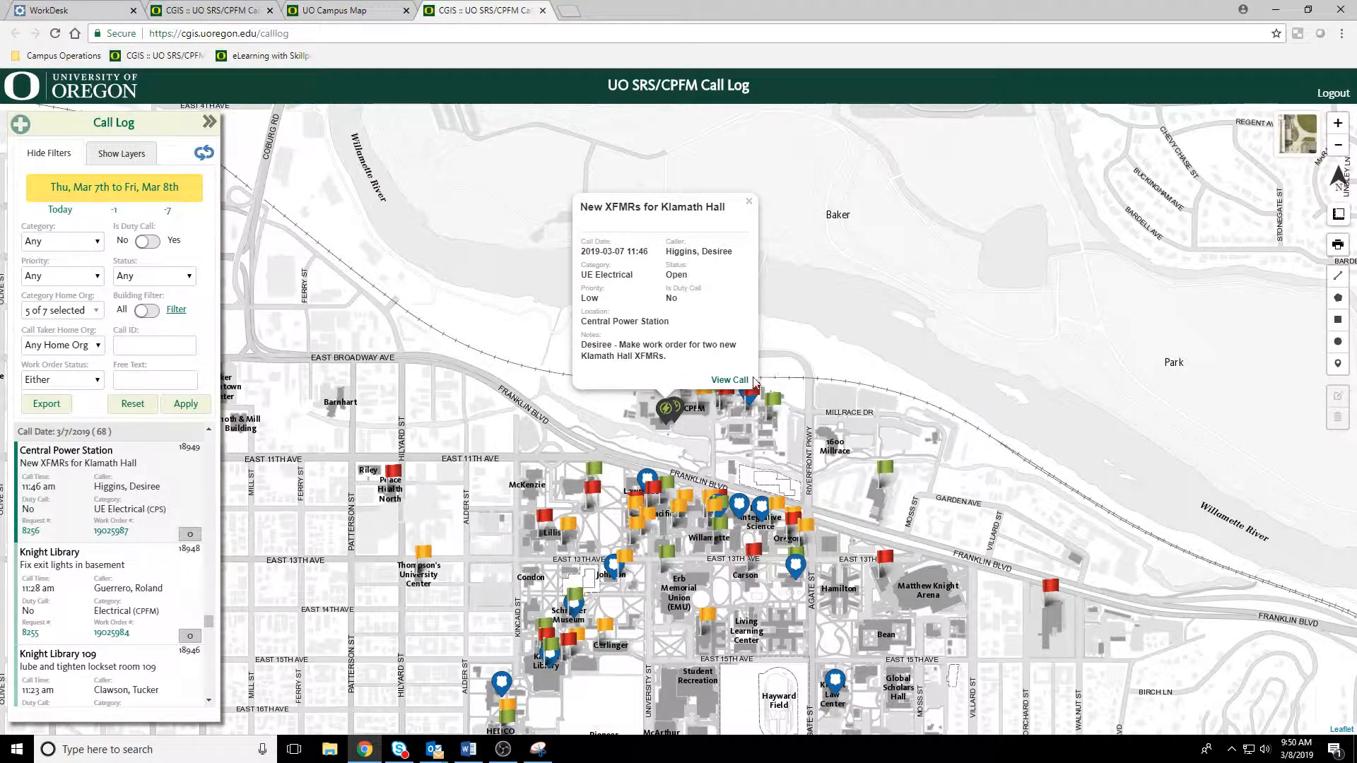
click(728, 381)
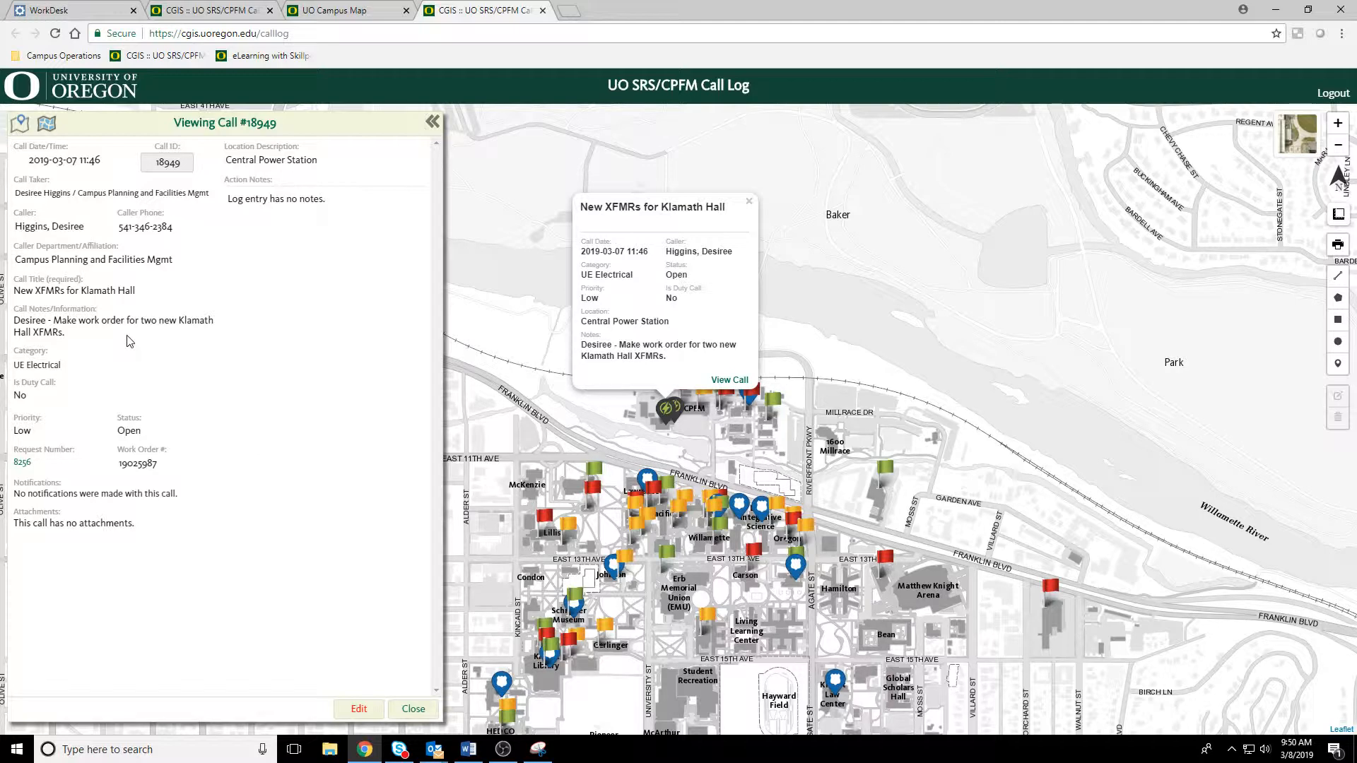
click(414, 709)
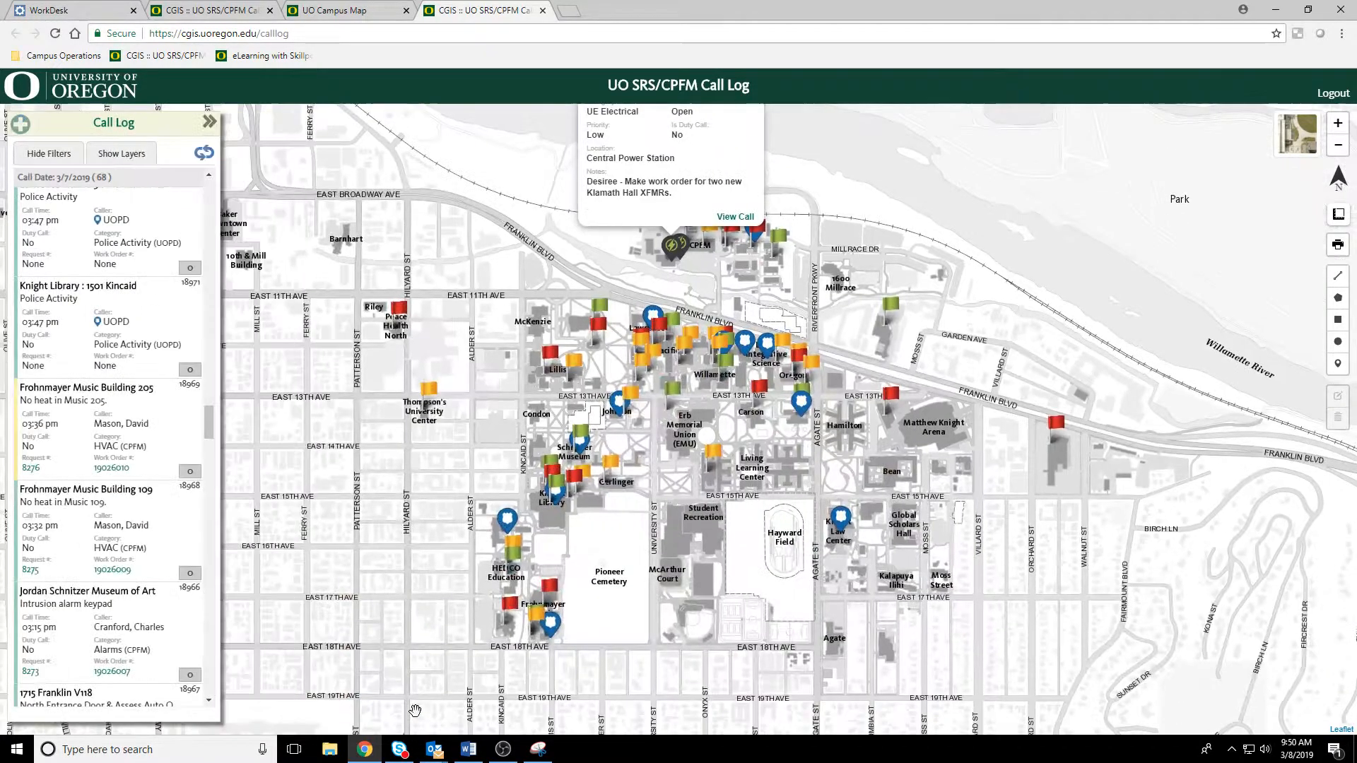
Step: Expand the Feeders group in the map layers and show Feeder 1 on the map
drag(721, 521, 708, 501)
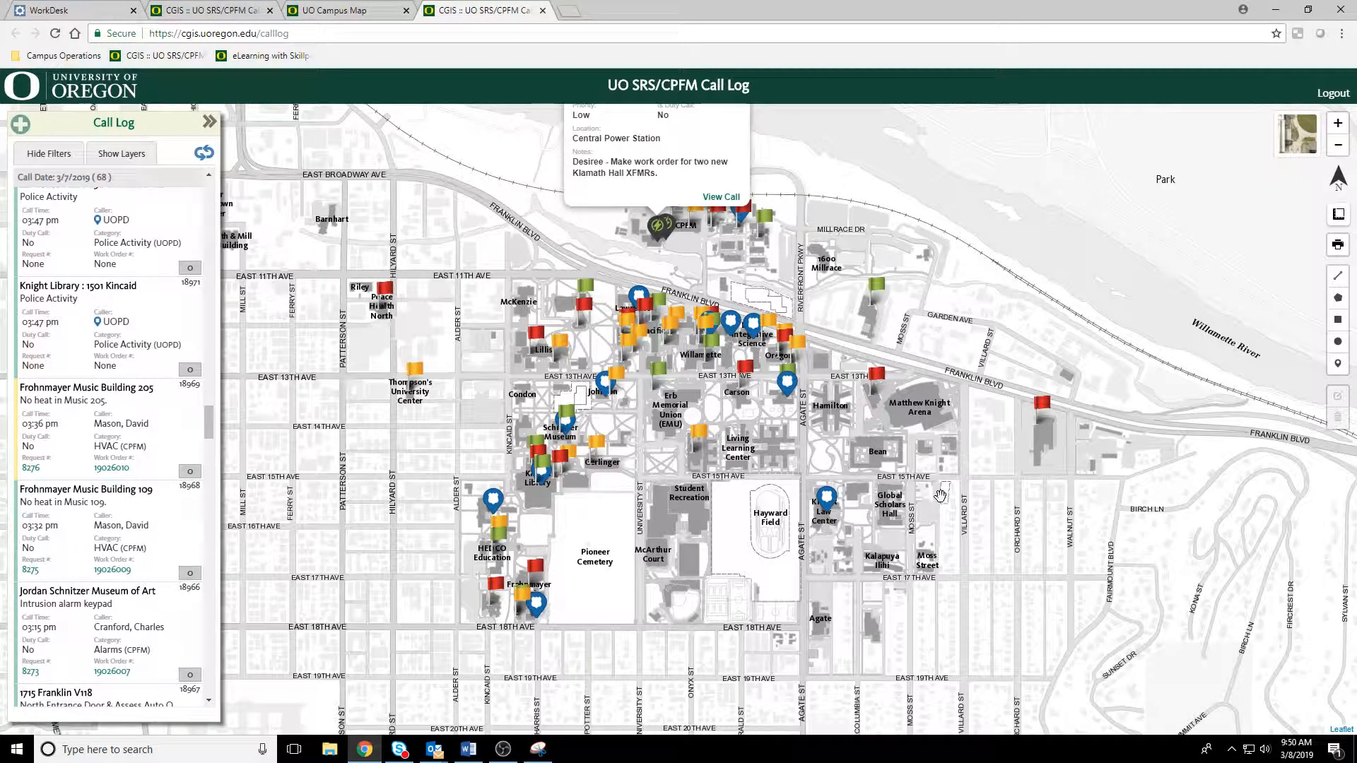
drag(781, 457, 829, 525)
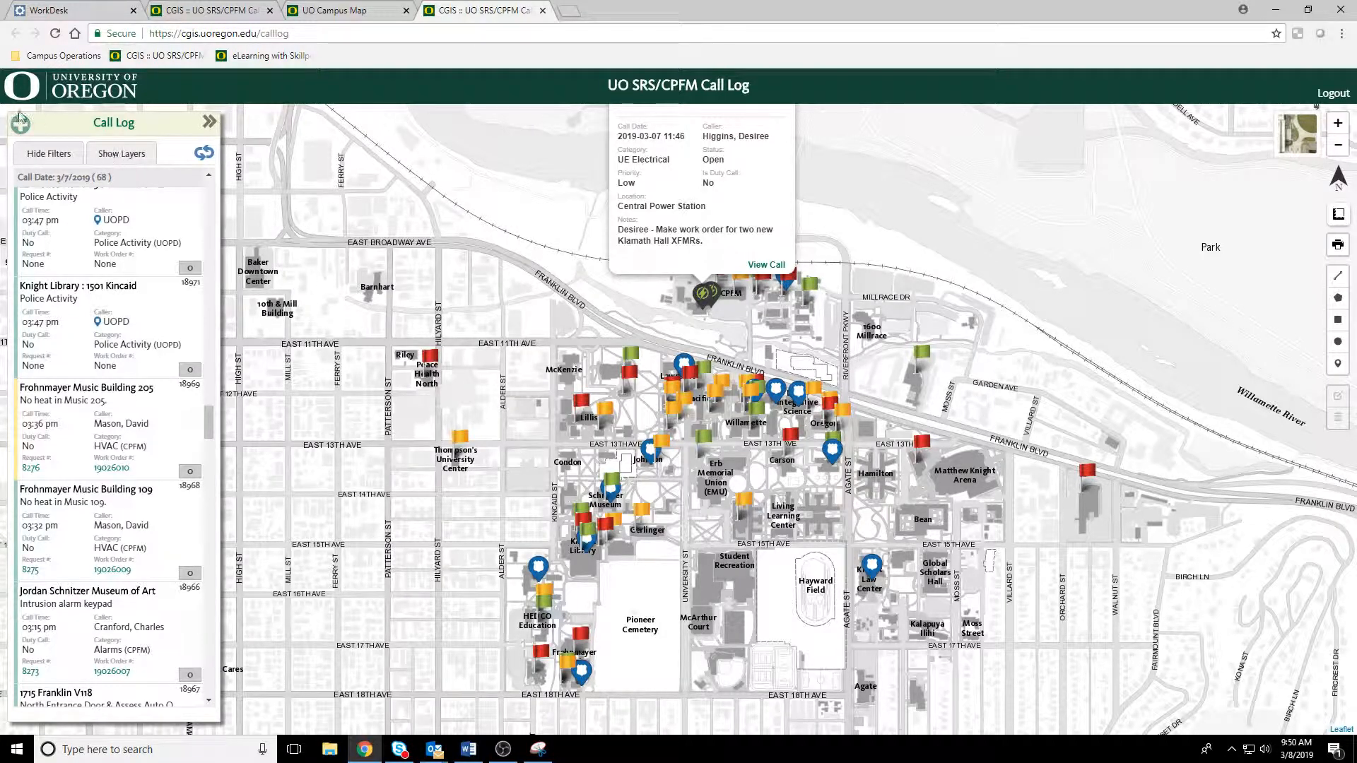
click(133, 153)
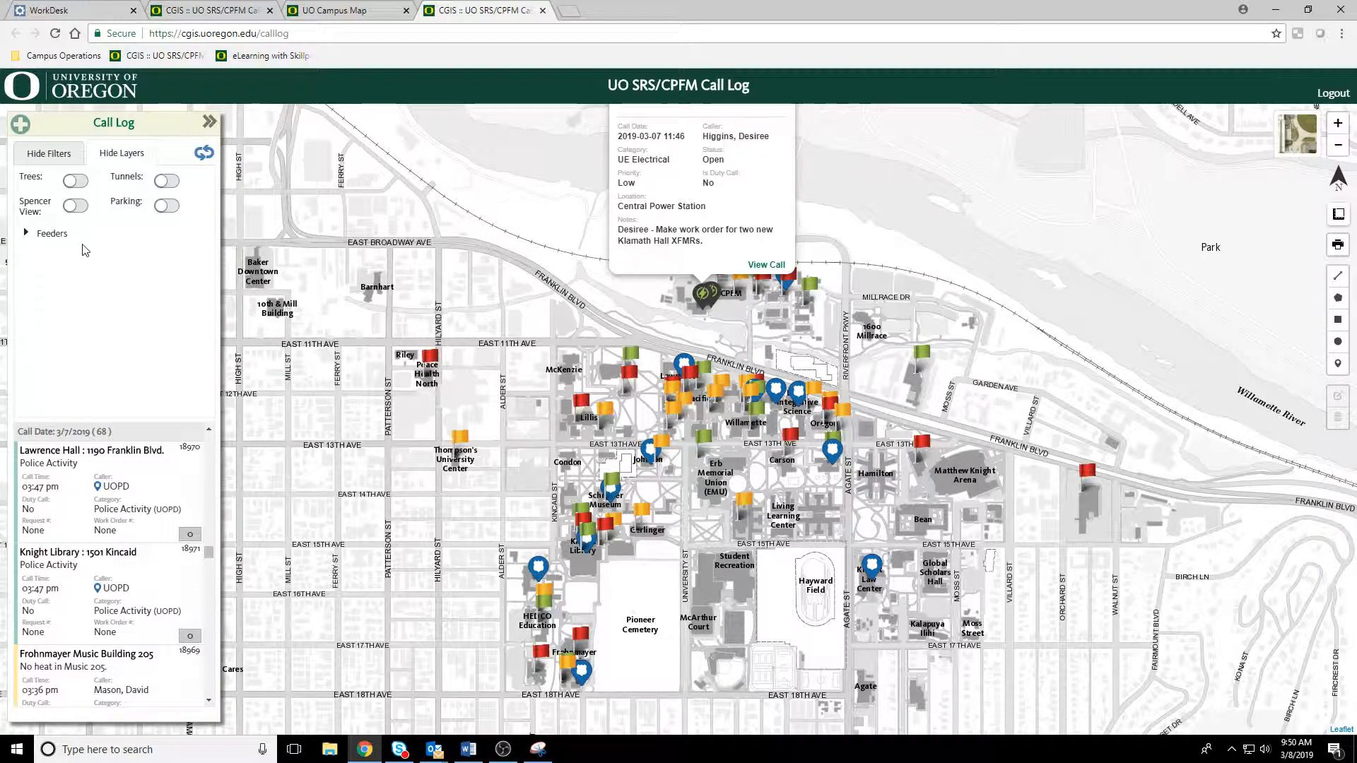
click(26, 234)
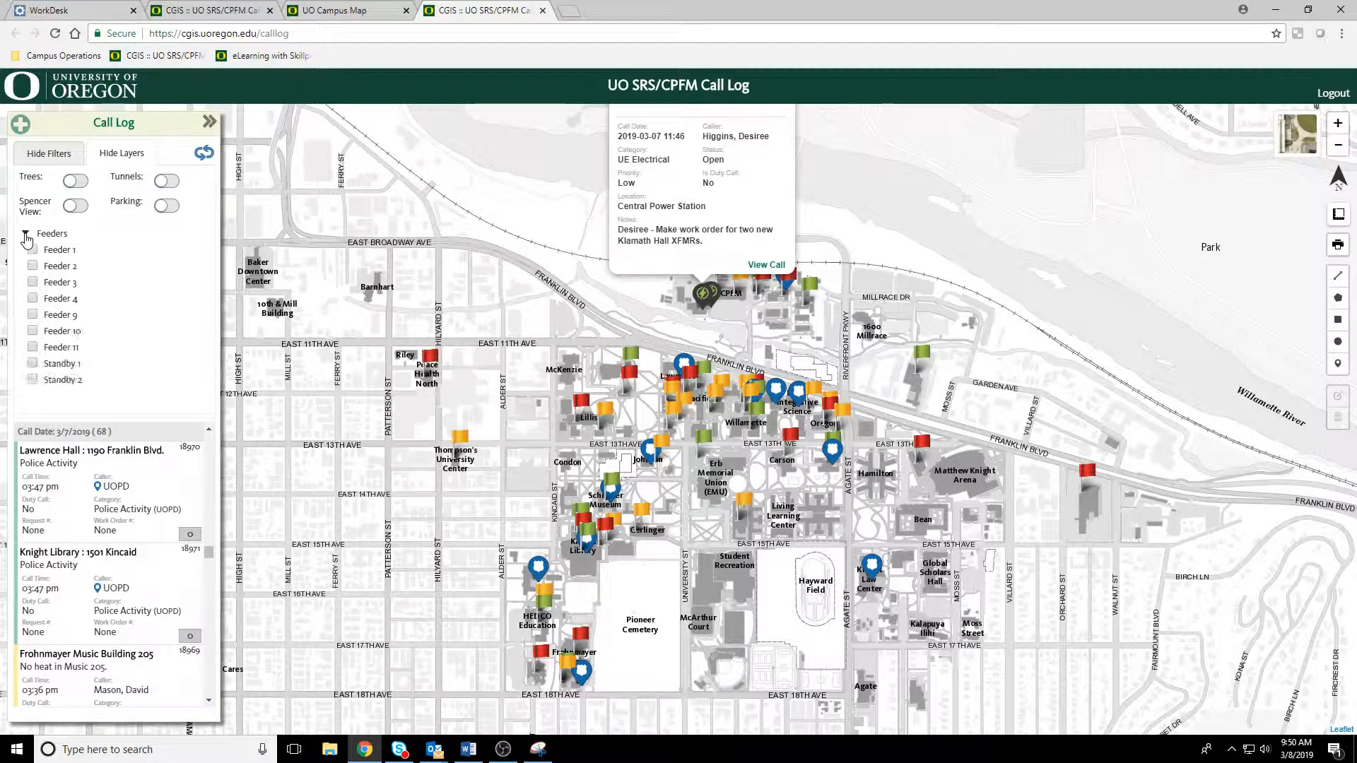
click(33, 251)
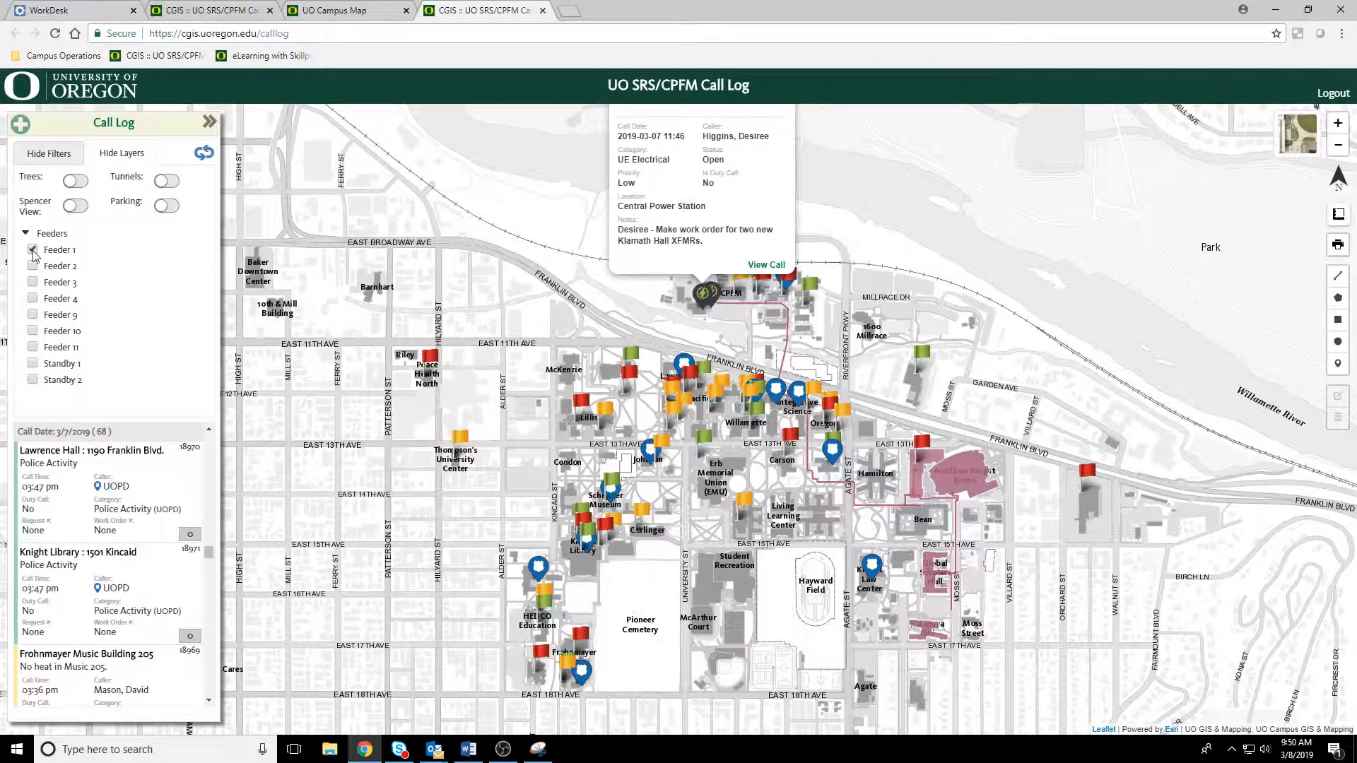
Step: Compare the routes of Feeder 2 and Feeder 9 on the map, leaving all feeder layers turned off
click(33, 266)
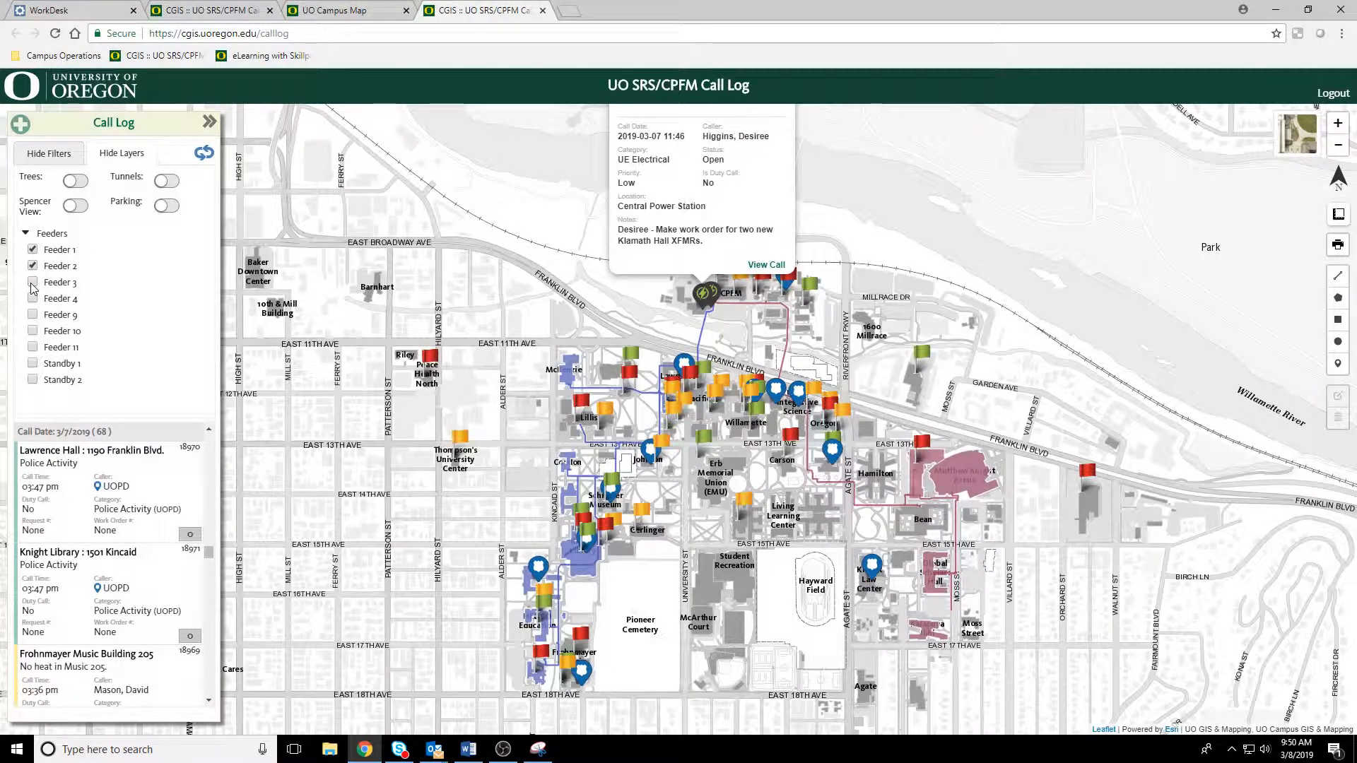
click(32, 250)
click(34, 267)
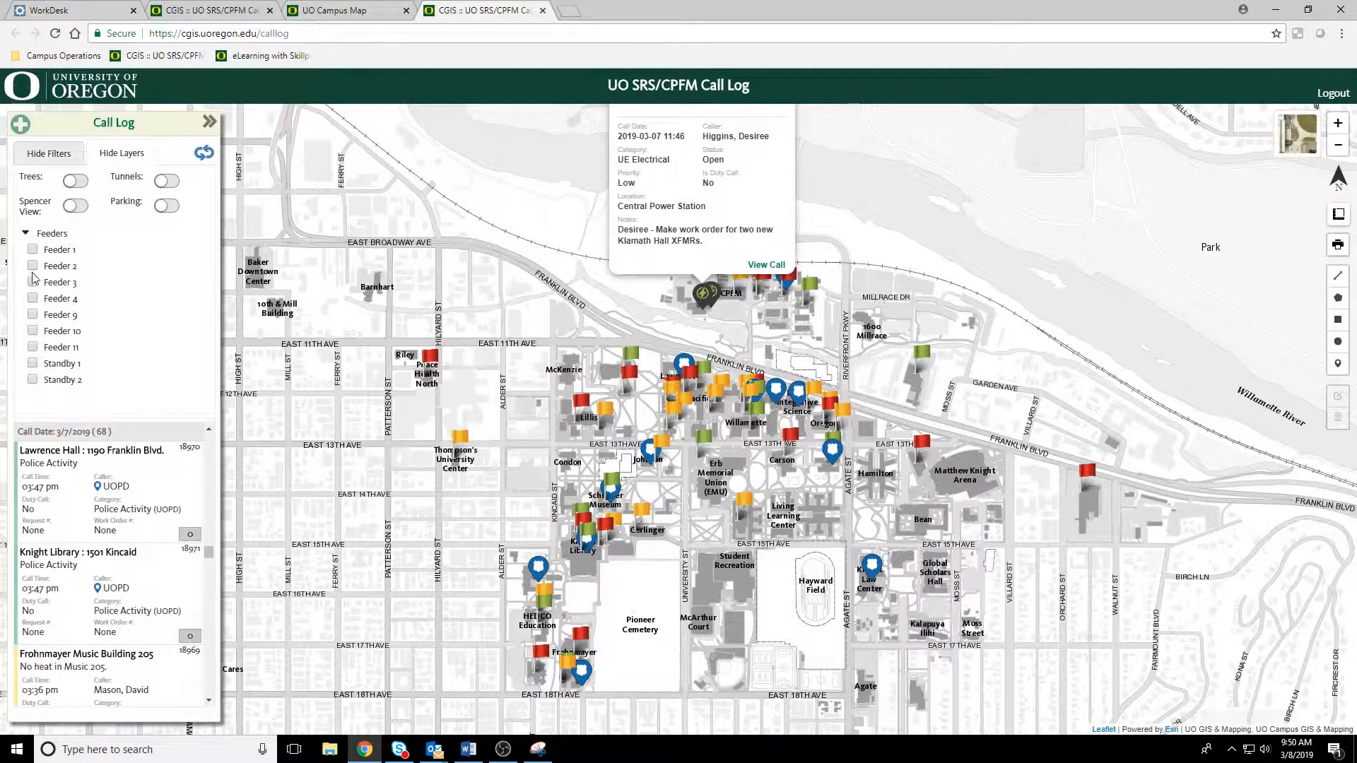
click(33, 315)
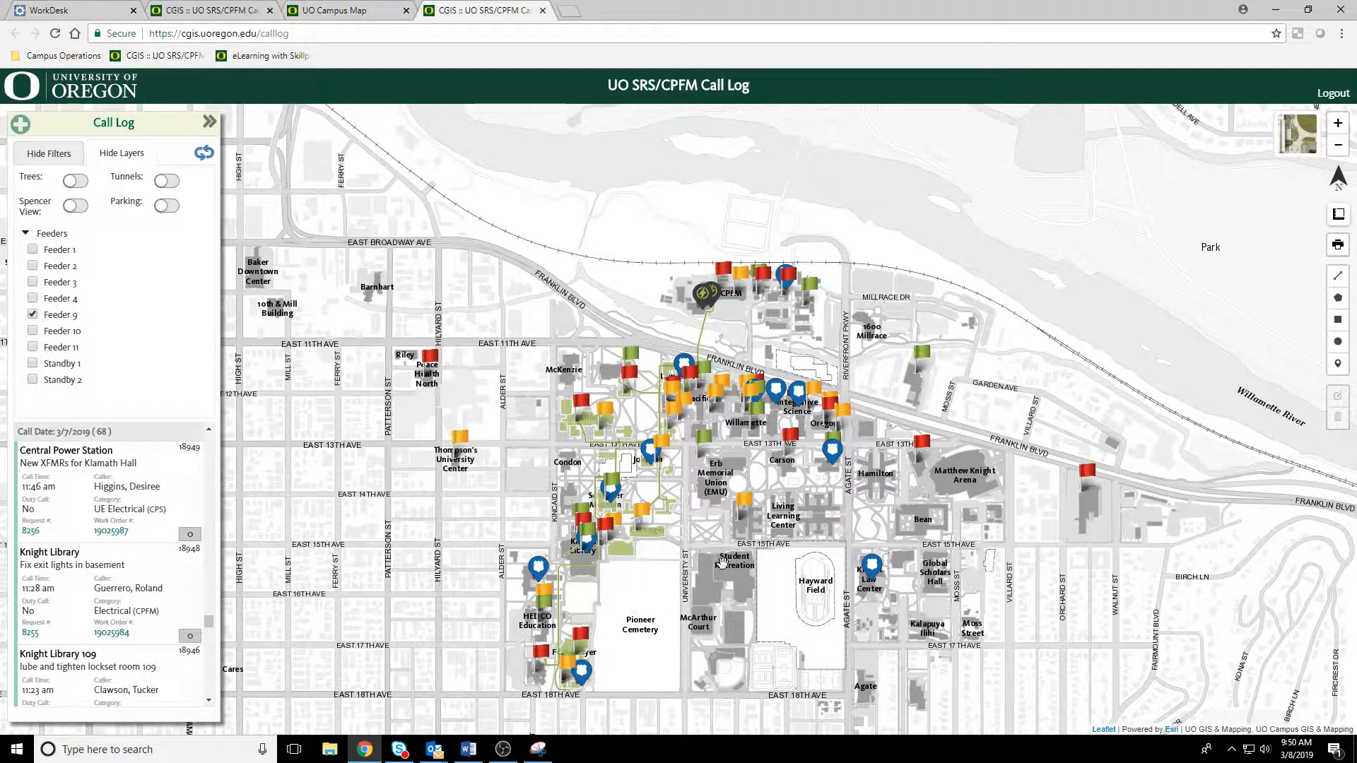
click(39, 316)
Step: Turn on the Trees layer and view the campus around Lillis and Deady on the aerial basemap
click(78, 183)
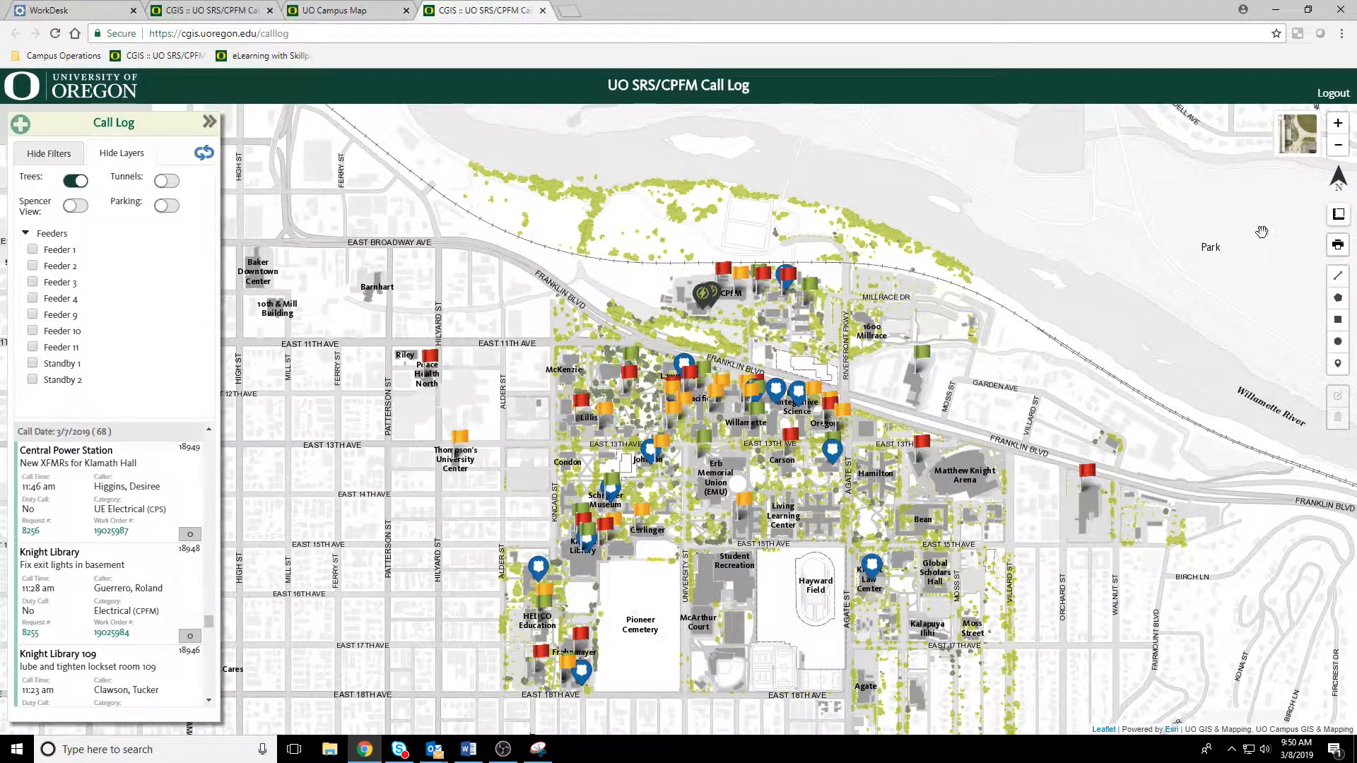
click(1299, 138)
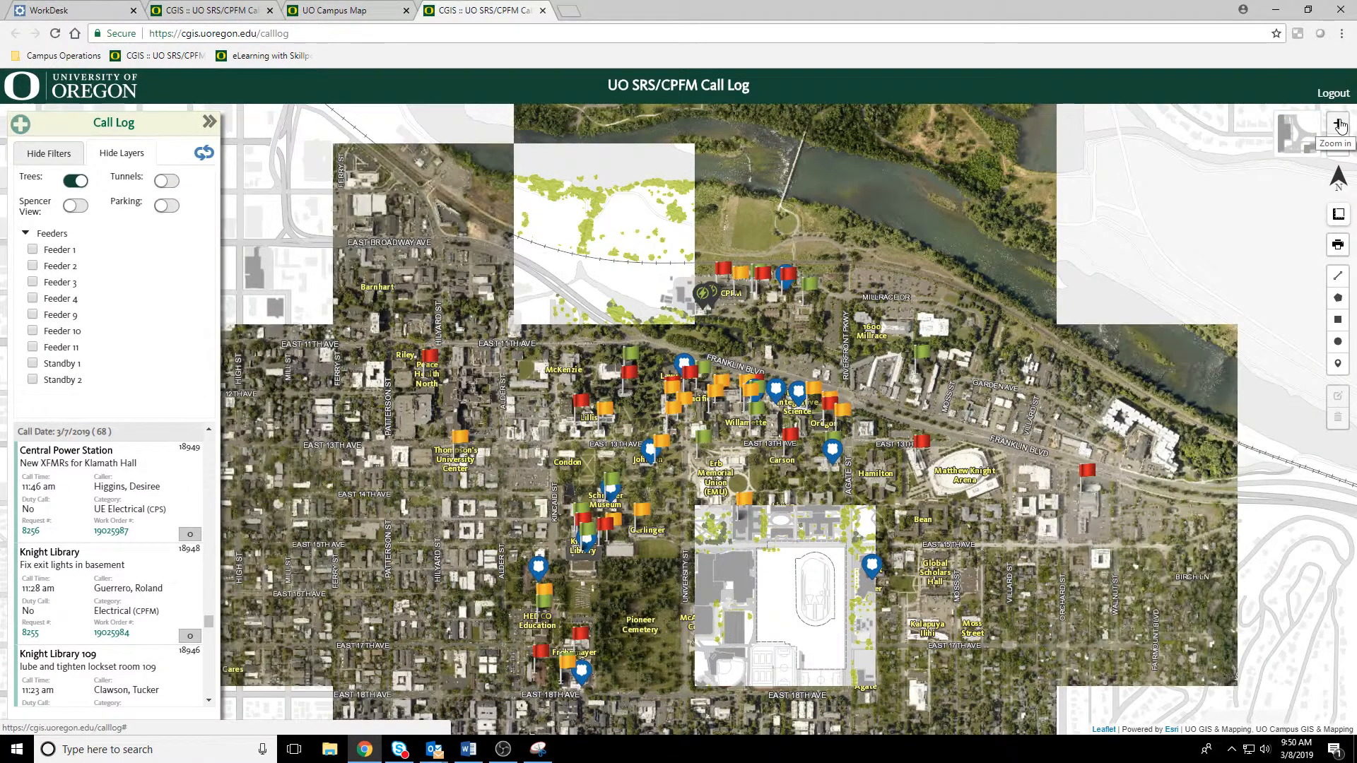
click(1339, 125)
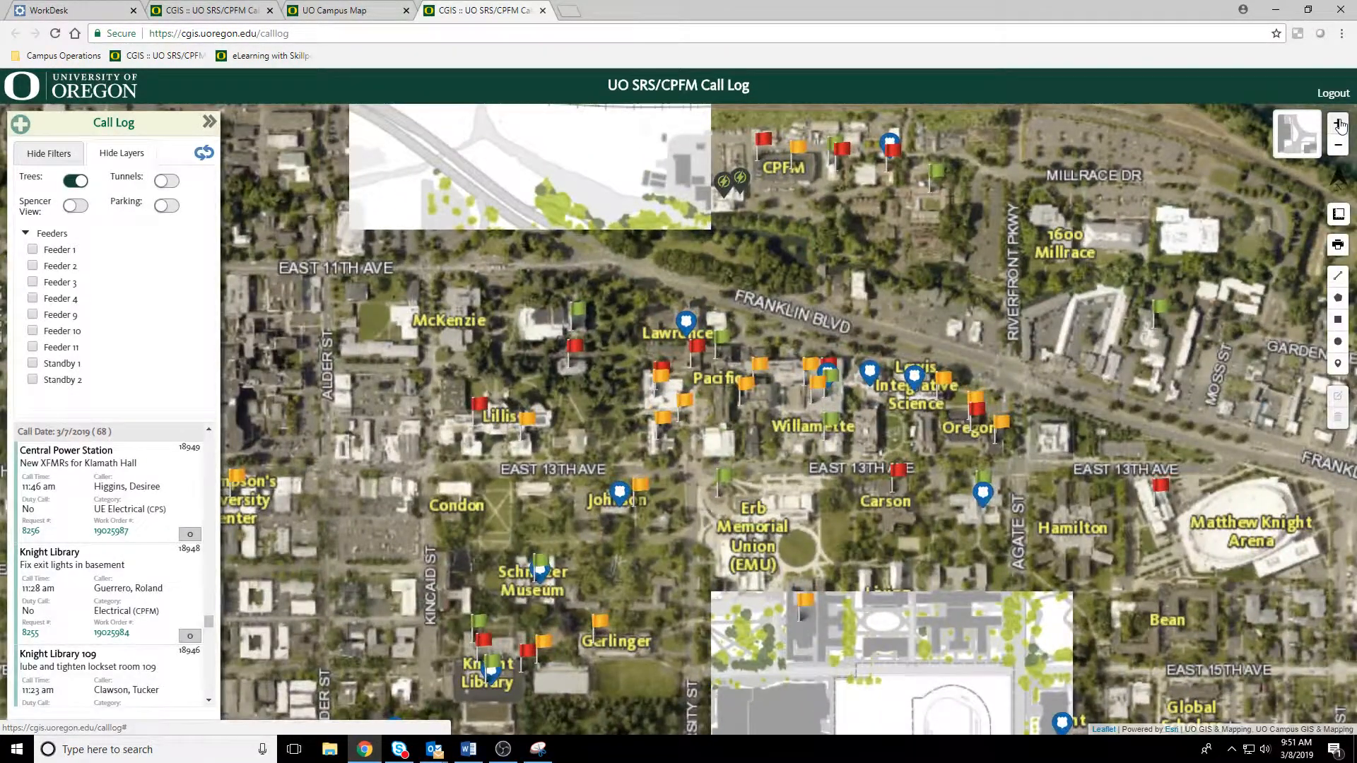
click(1339, 125)
drag(651, 392, 867, 352)
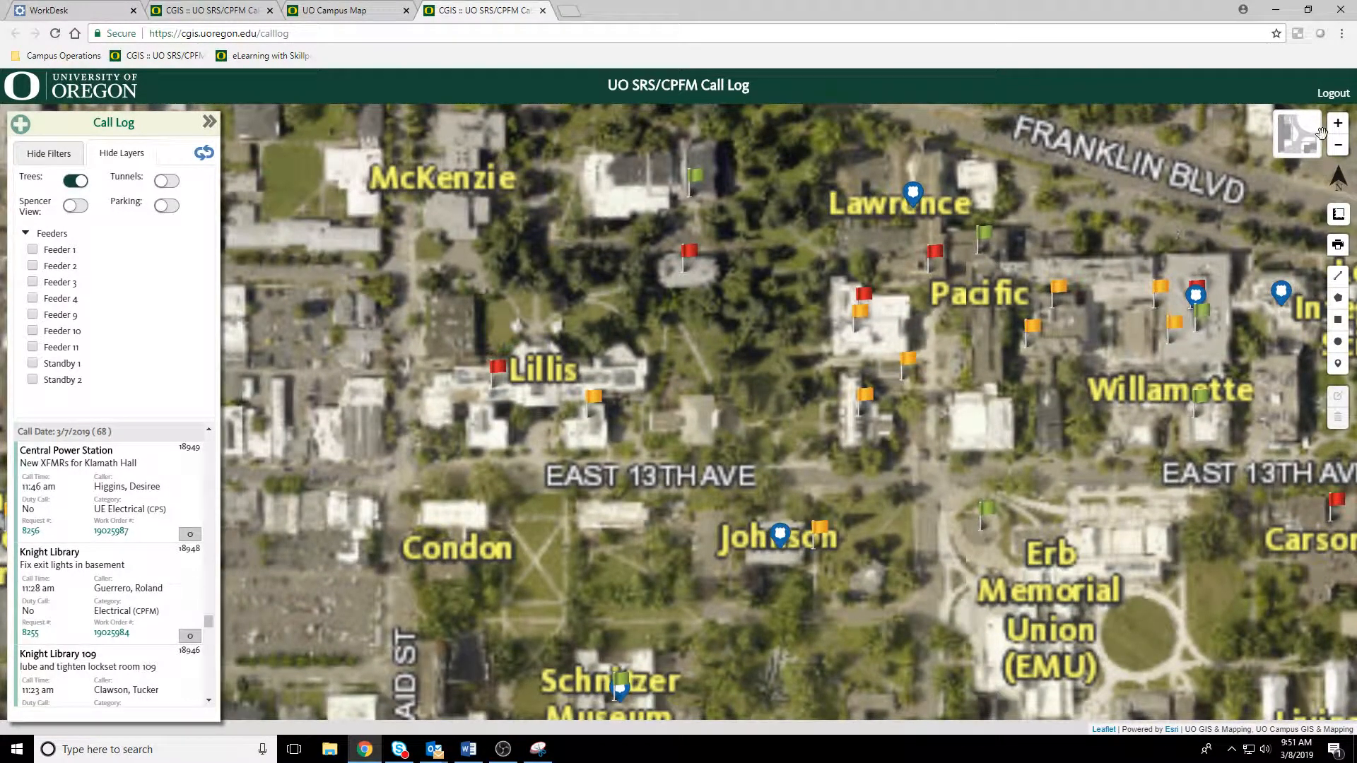
click(1339, 150)
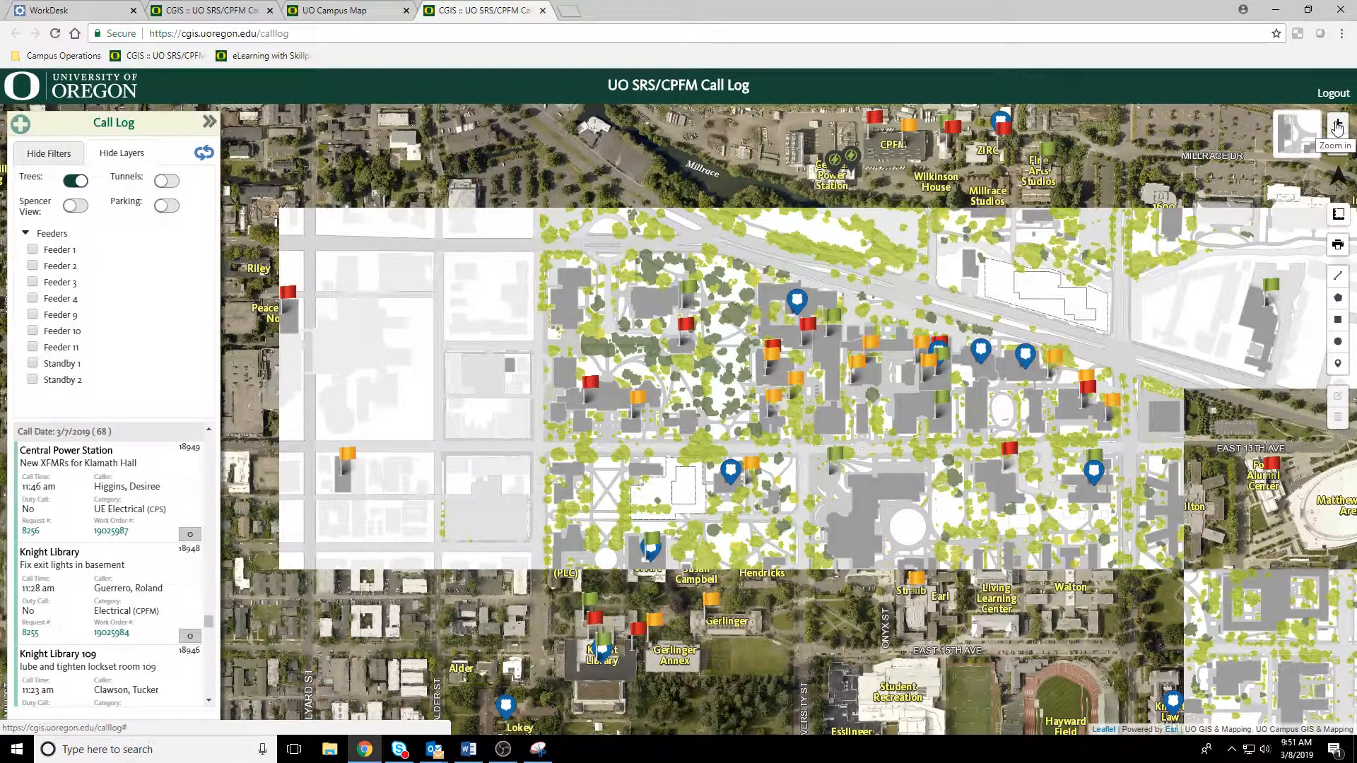
click(1337, 124)
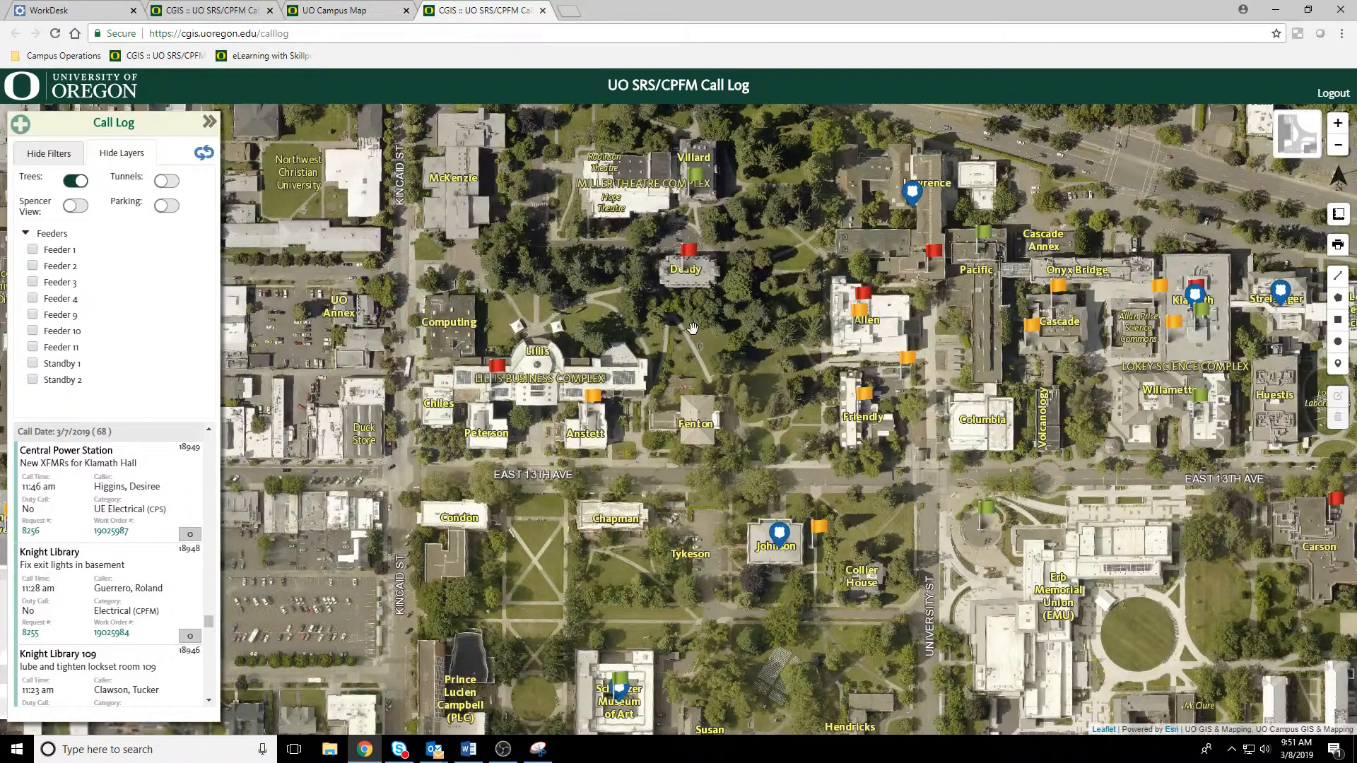
drag(693, 328, 721, 384)
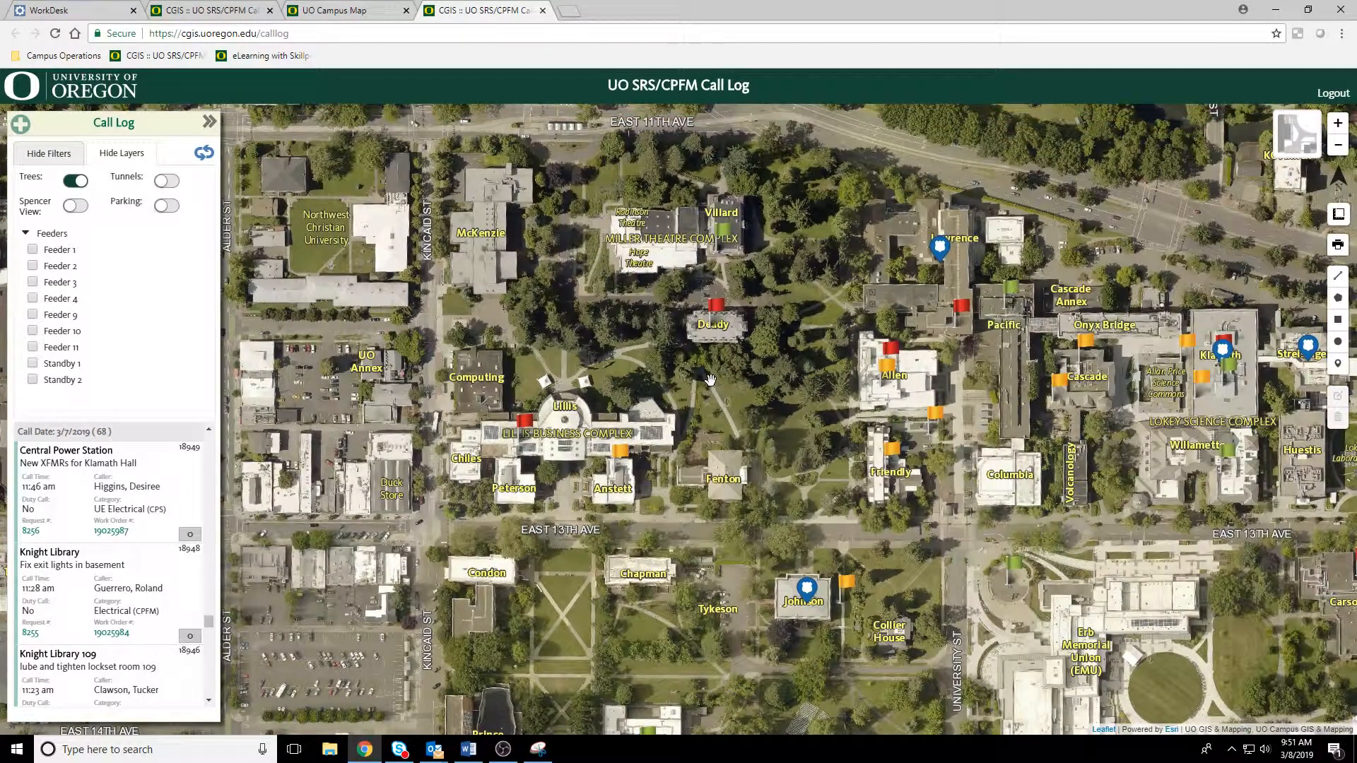
Step: Turn on the Parking layer, view the lots around 16A on the street basemap, and return to the call filters
click(168, 206)
click(1297, 142)
drag(925, 412, 1024, 292)
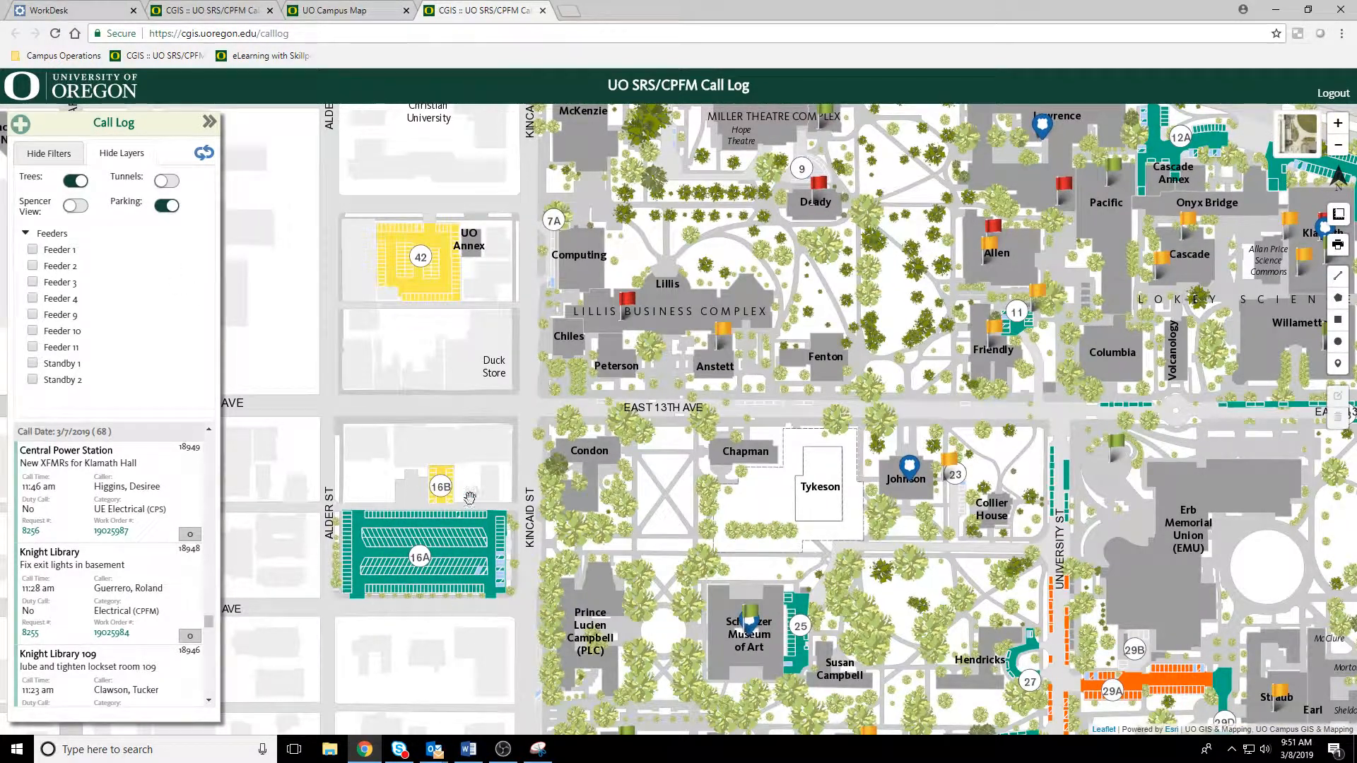
drag(507, 606, 525, 583)
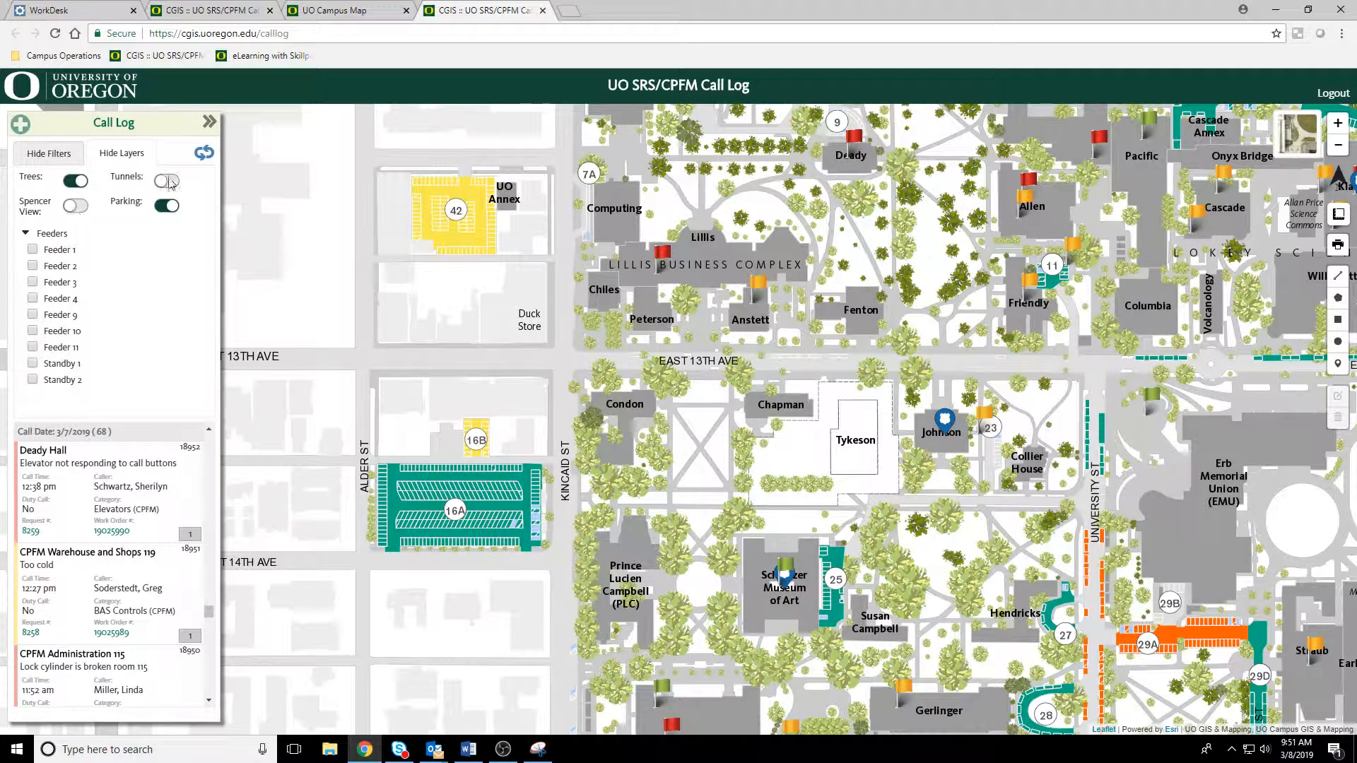
click(42, 157)
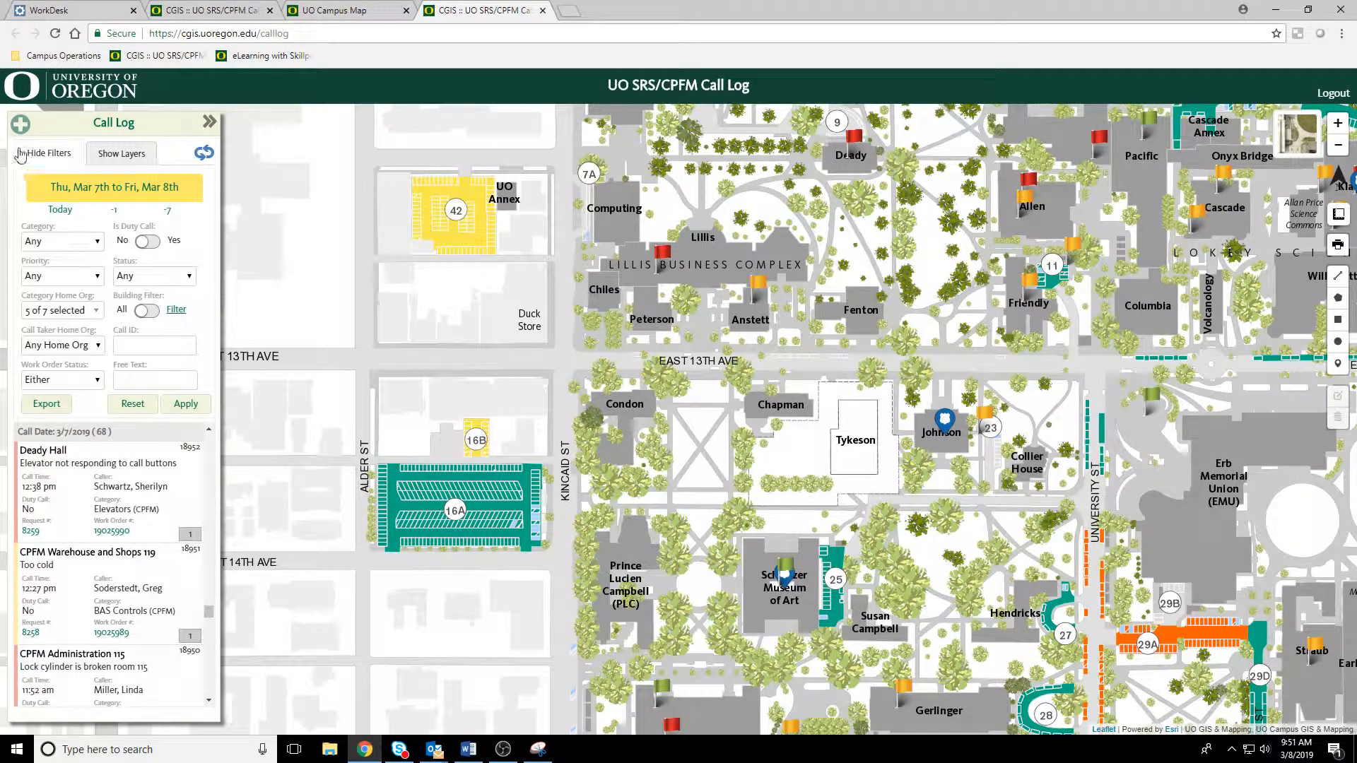
Step: Start a new call and fill in the caller's details through the employee lookup
click(20, 126)
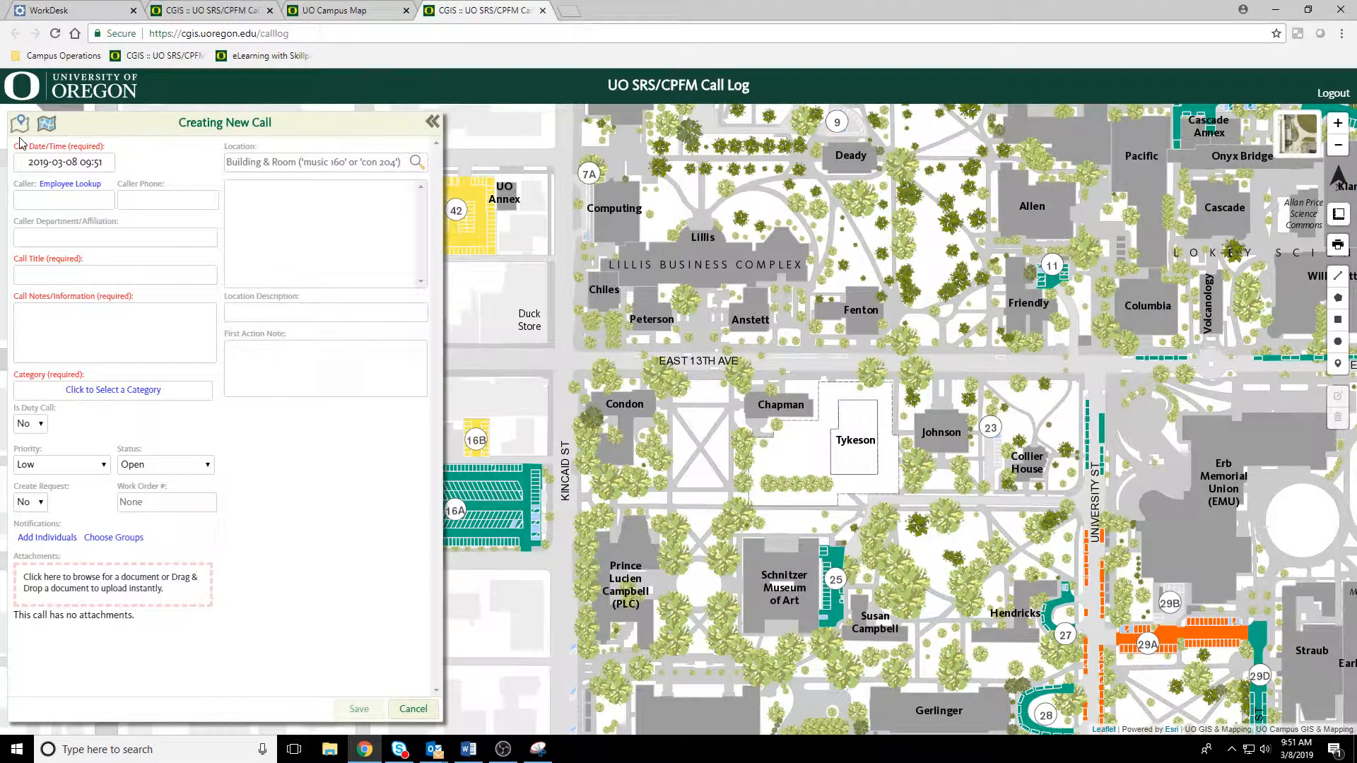
click(61, 208)
text(lpi)
click(80, 185)
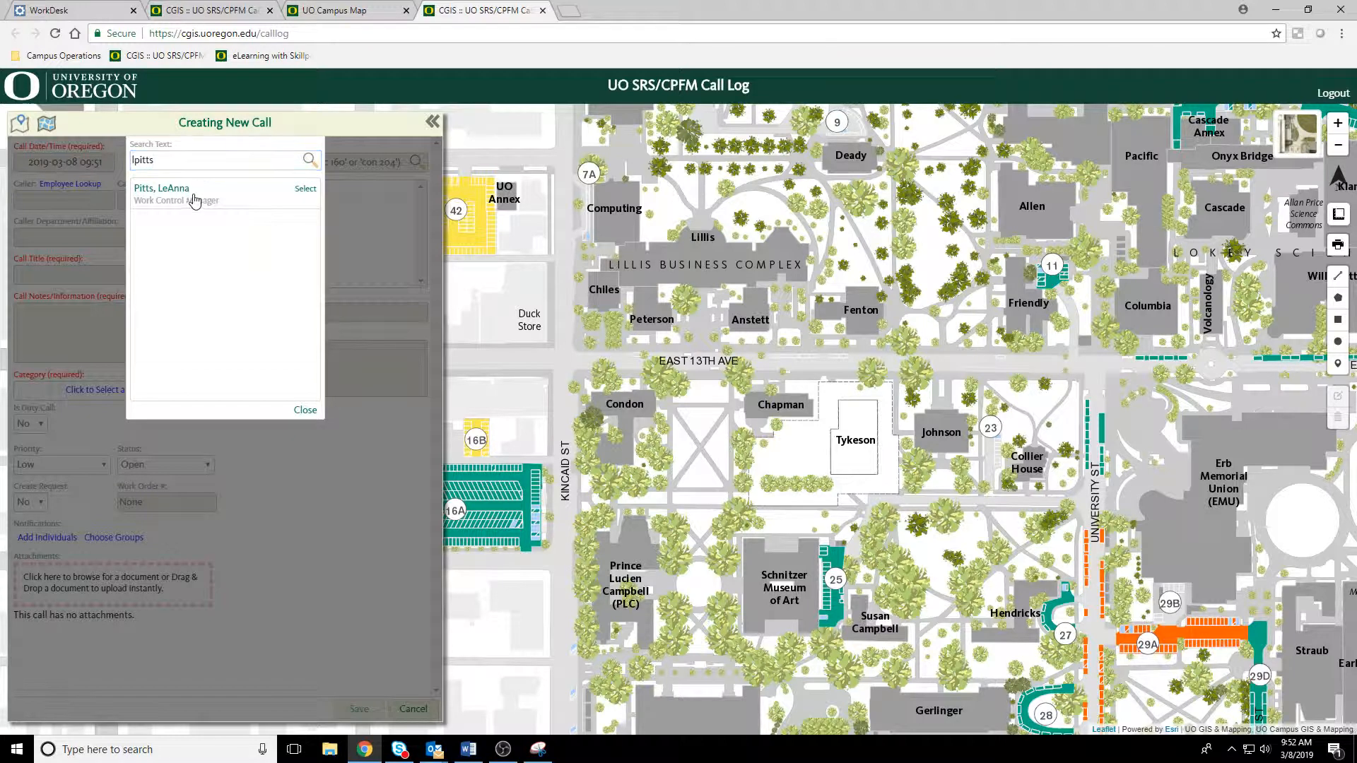
click(191, 199)
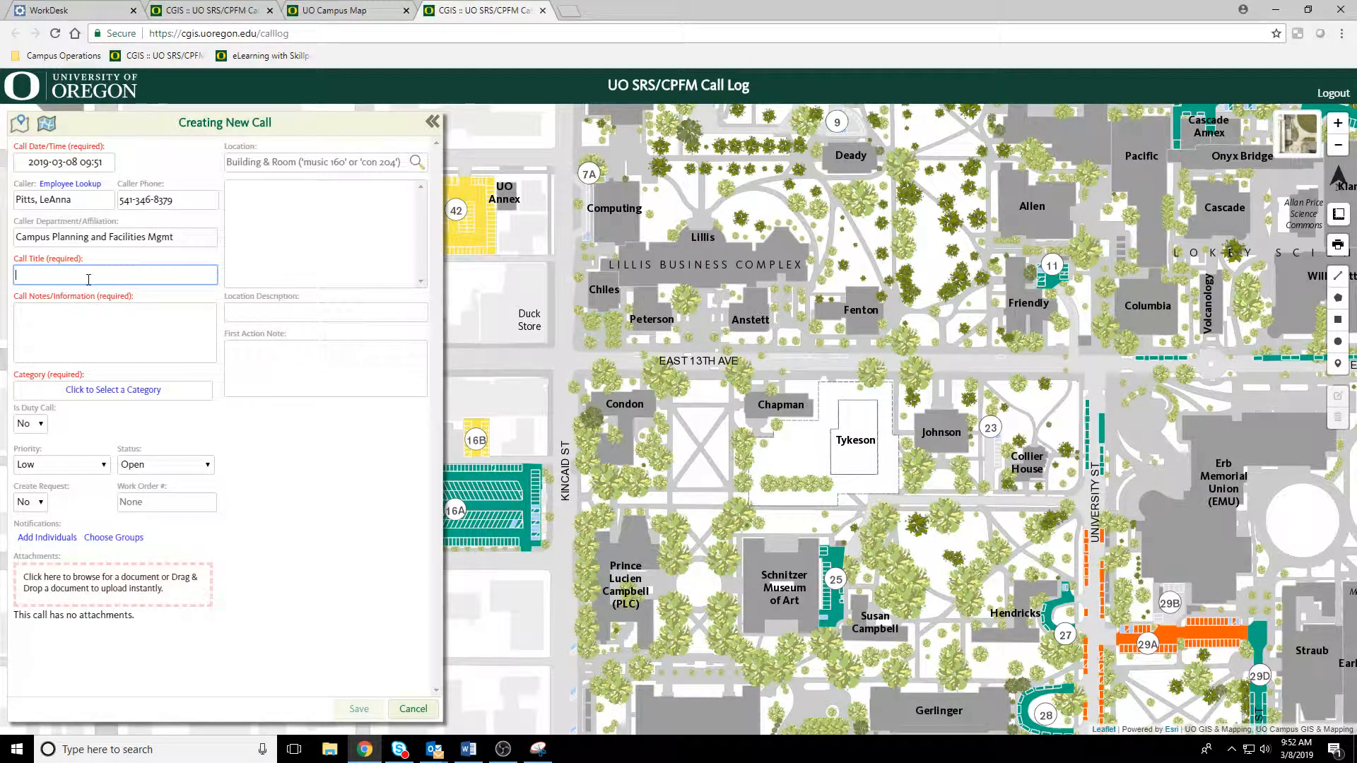
Step: Title the call "bees nest by my parking space" and enter the notes "please remove the bees nest in my parking log 16A"
text(bees nex)
click(64, 357)
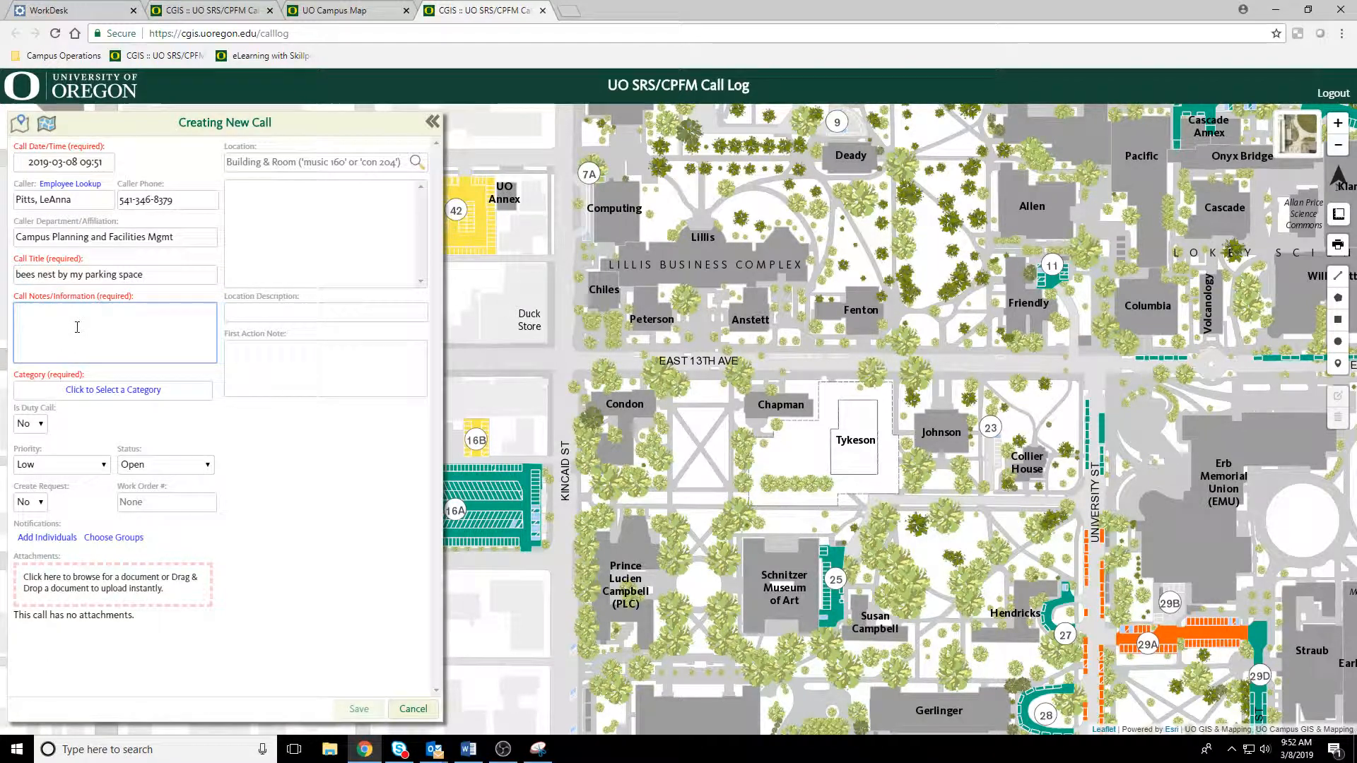
text(please remove the bees nes)
key(BackSpace)
text(est in my)
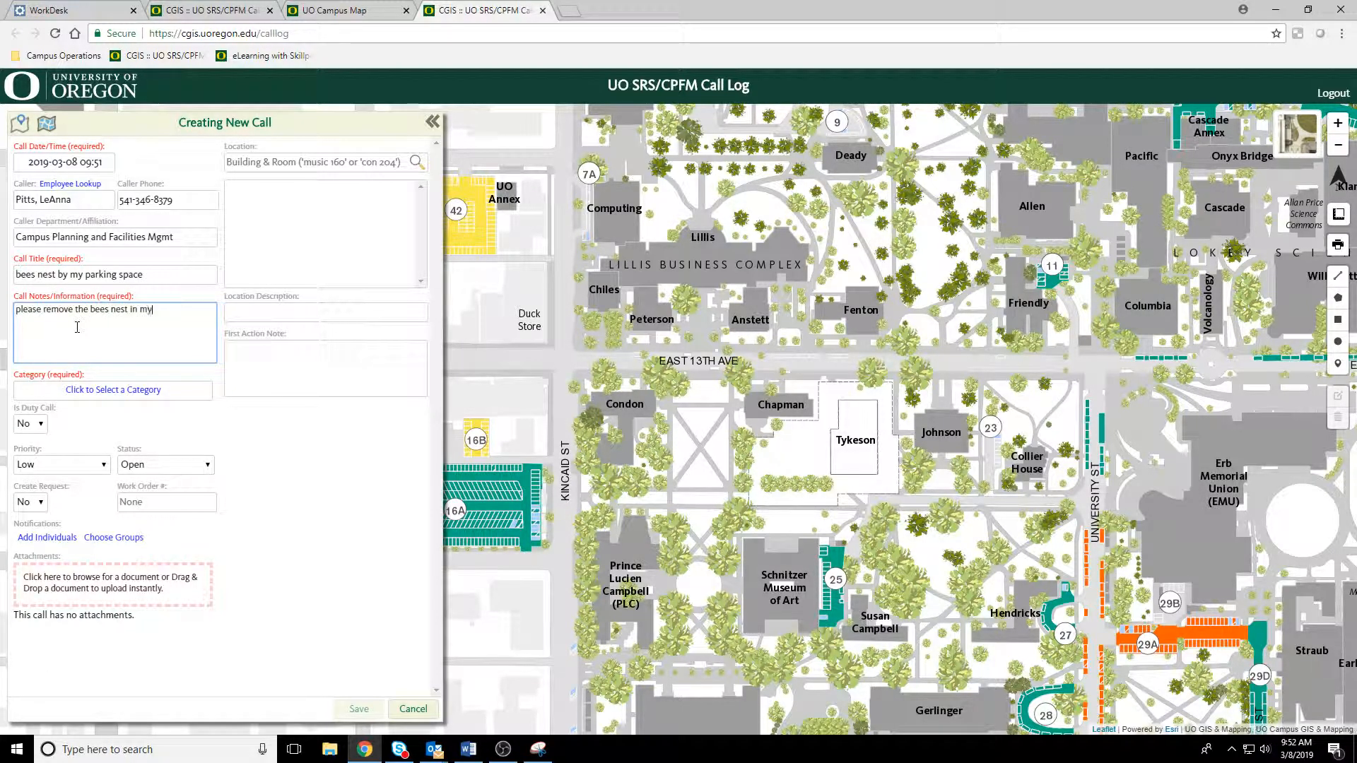
text( parking log 16A)
Step: Set the call's category to Parking and its priority to High
click(113, 390)
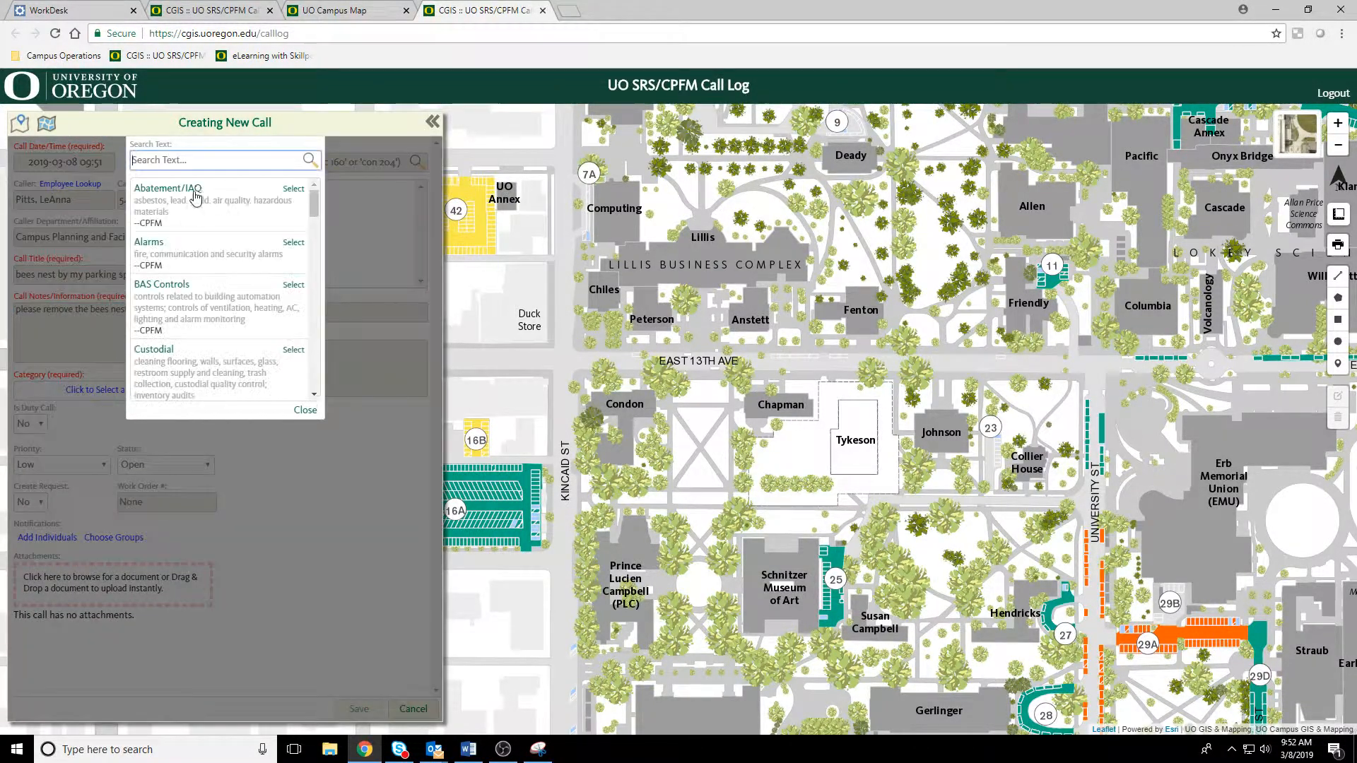
text(parking)
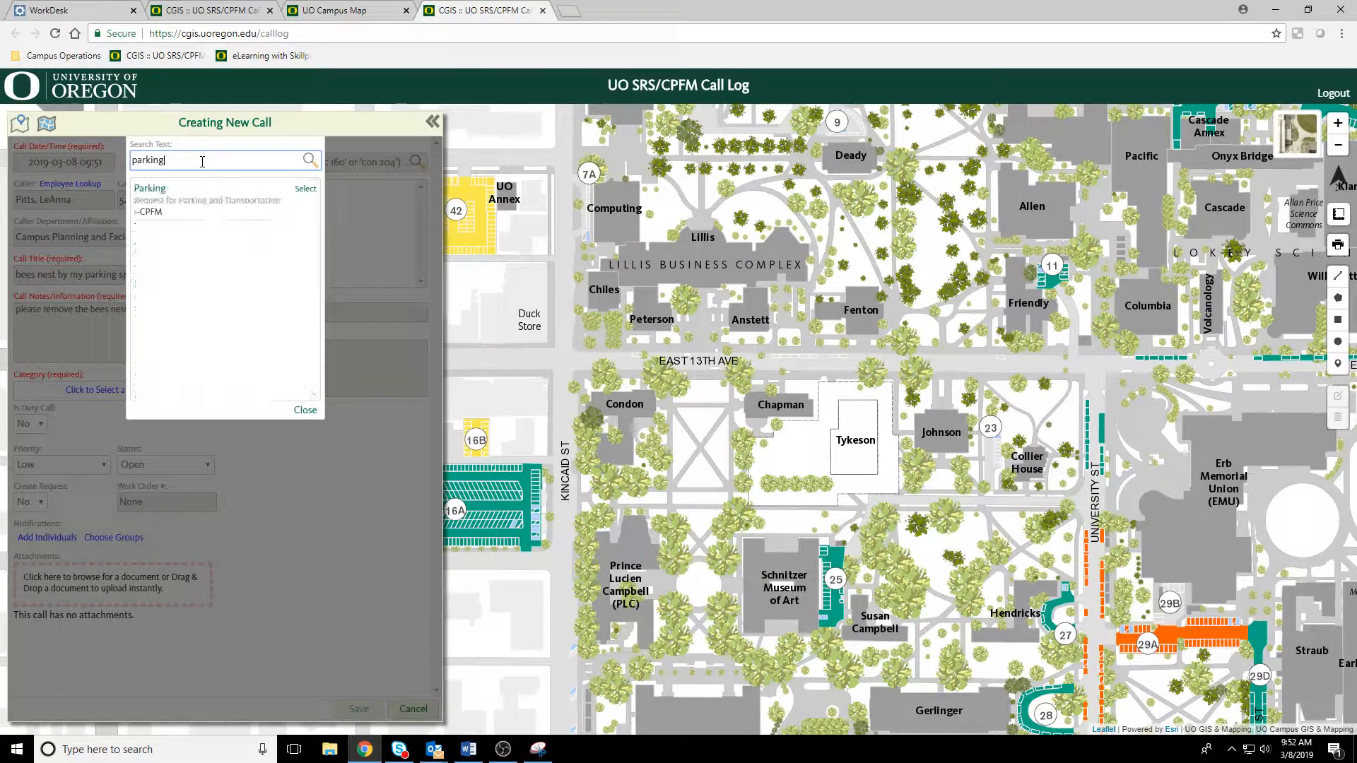
click(189, 199)
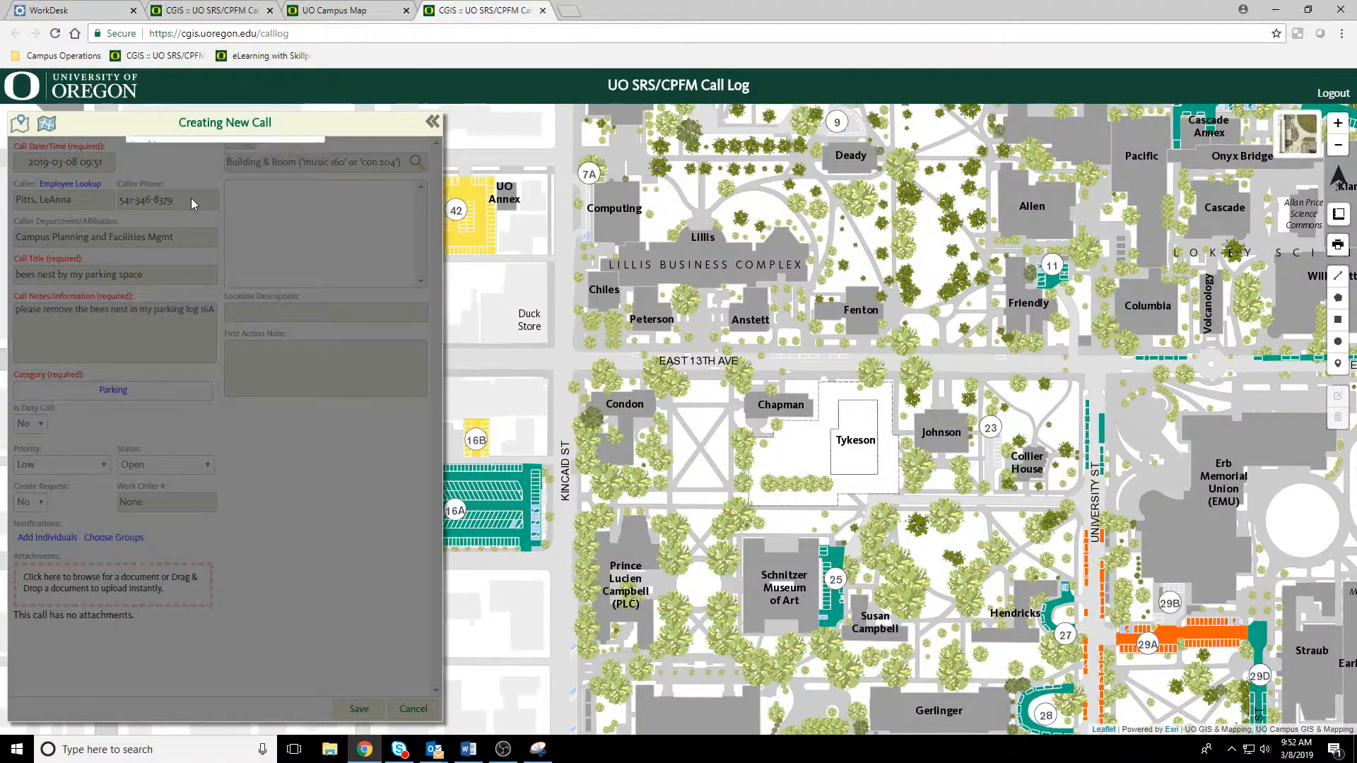
click(93, 465)
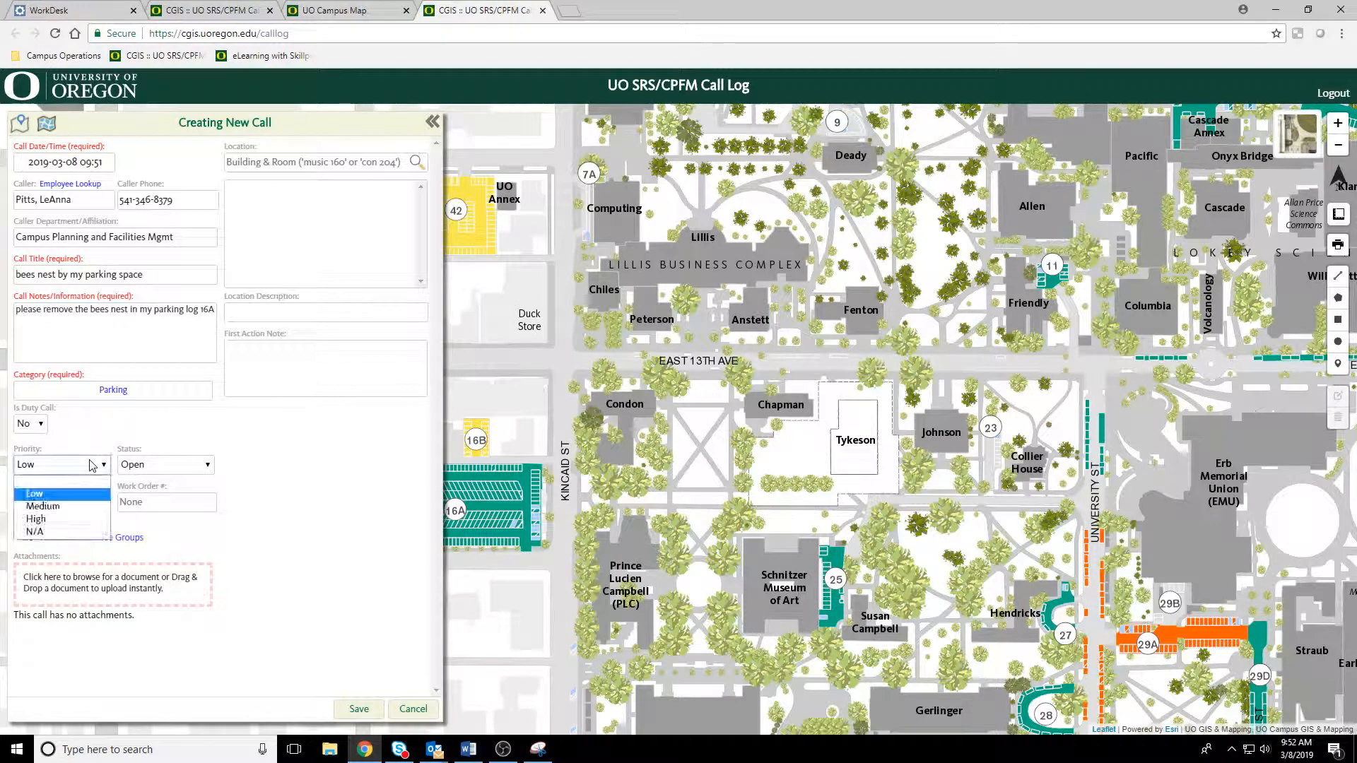
click(73, 520)
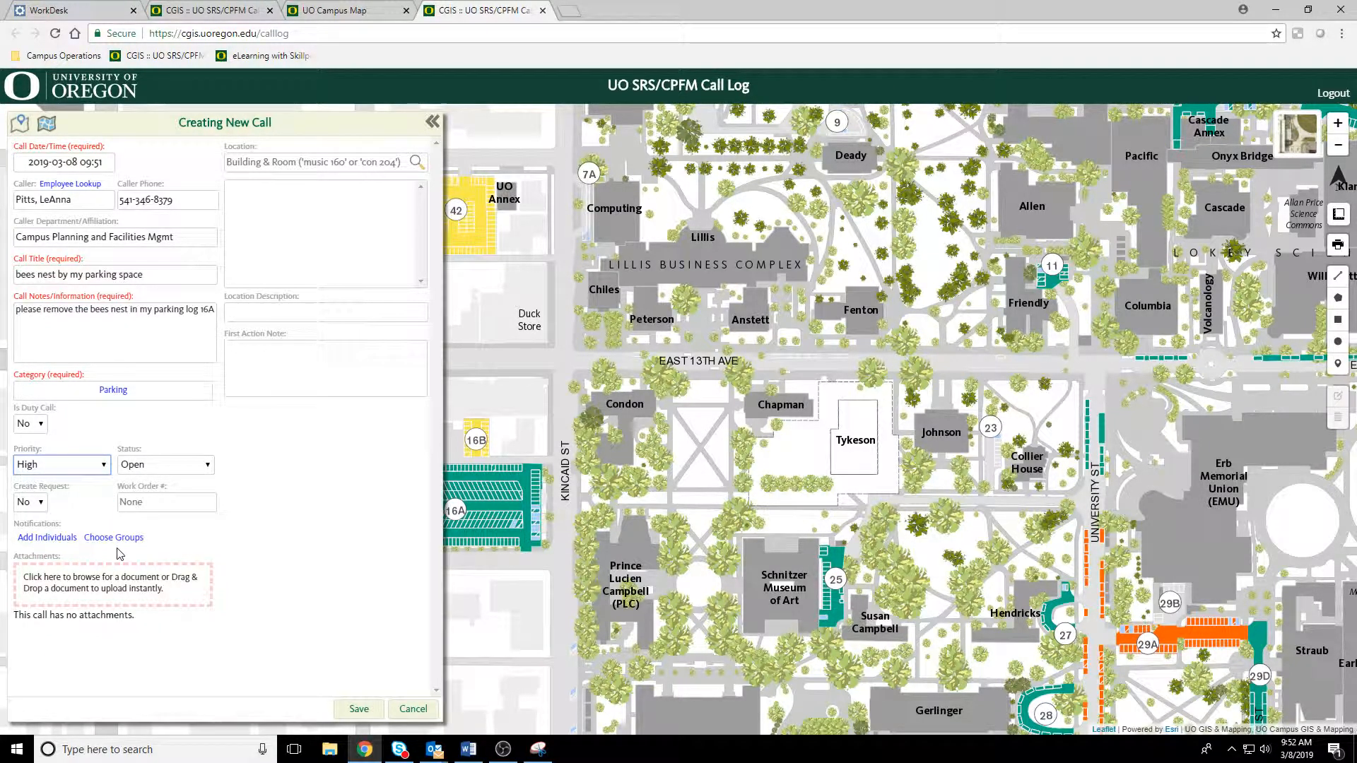
Step: Add the caller as an individual to the call's notifications
click(47, 539)
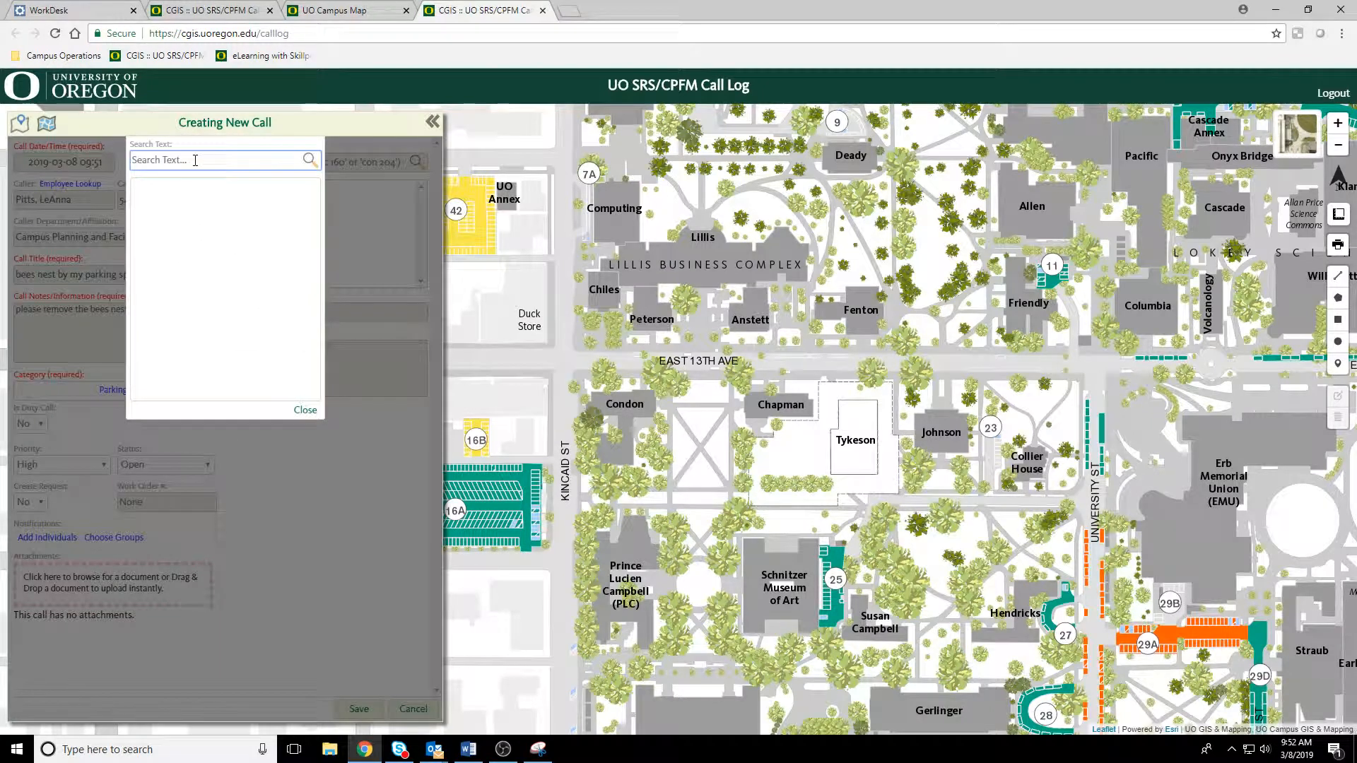
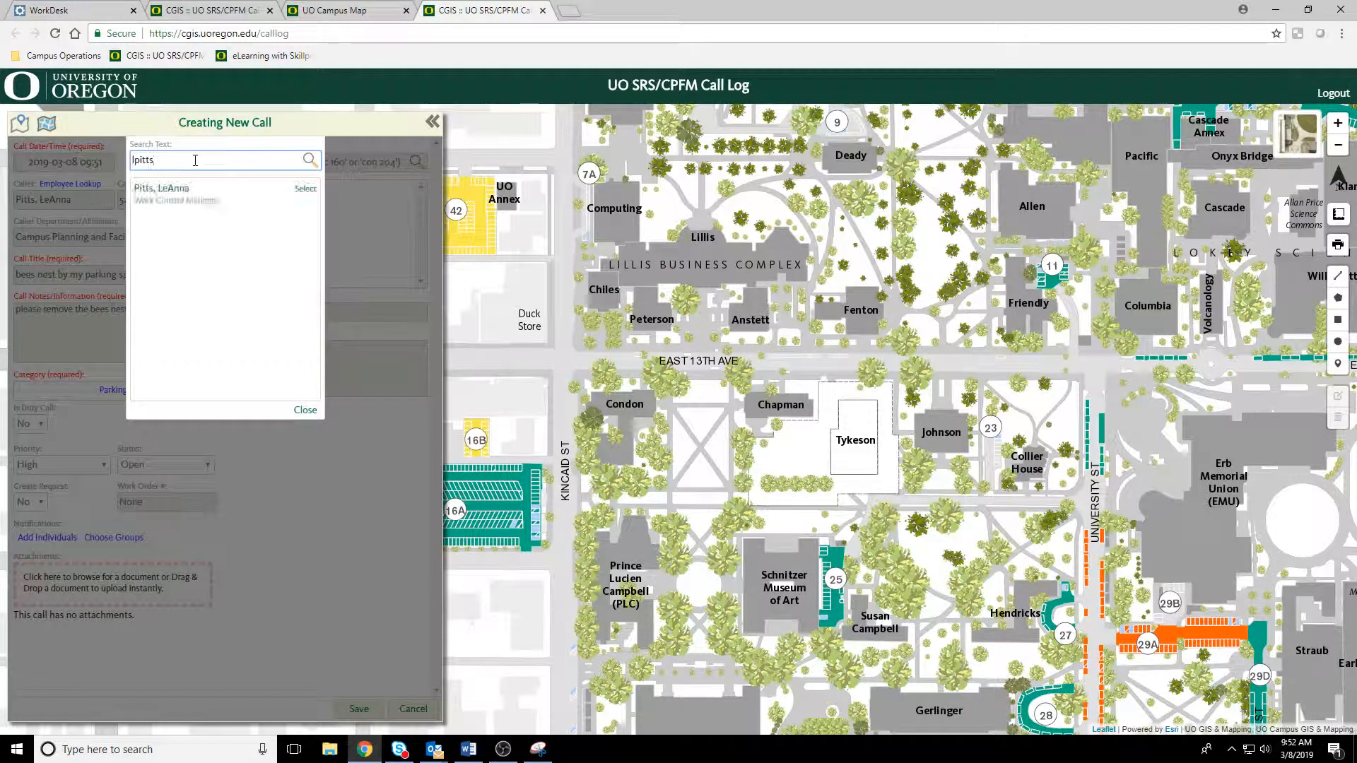
click(207, 200)
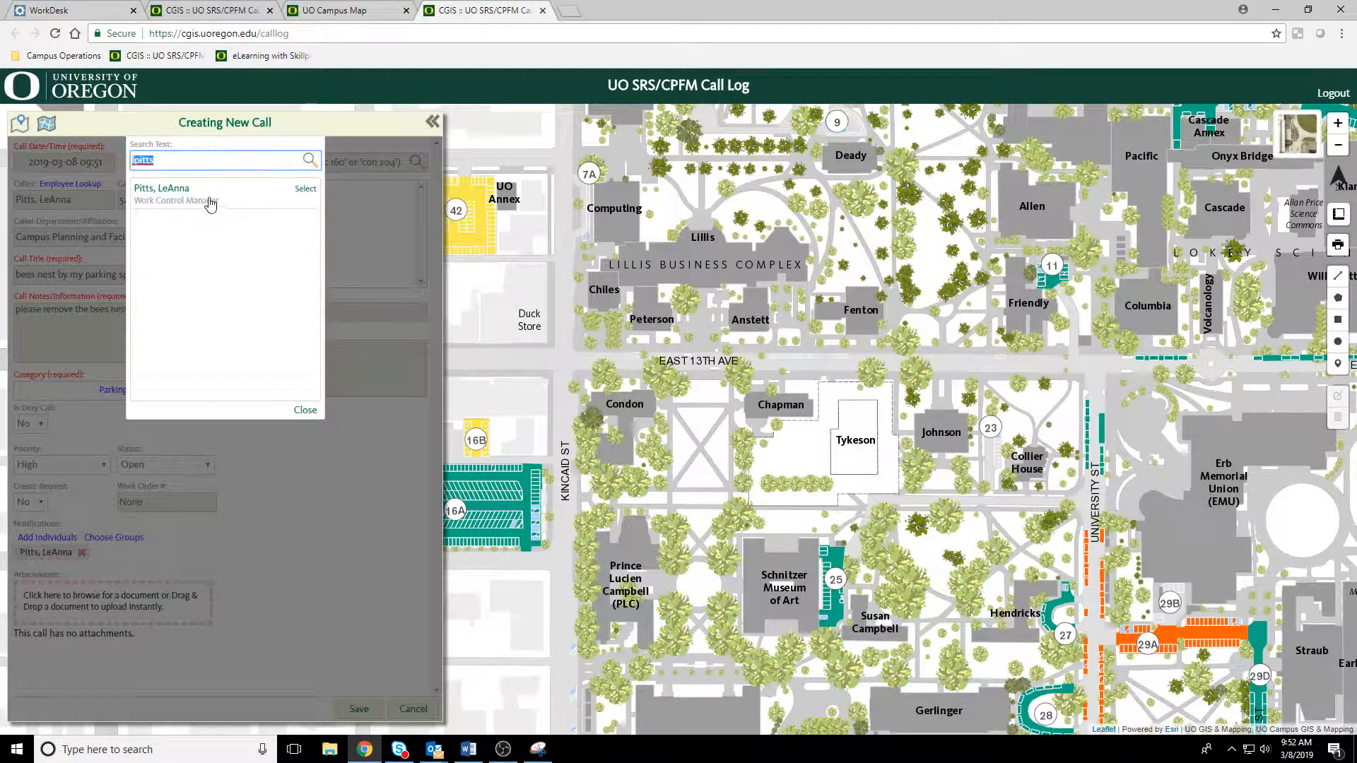
click(305, 411)
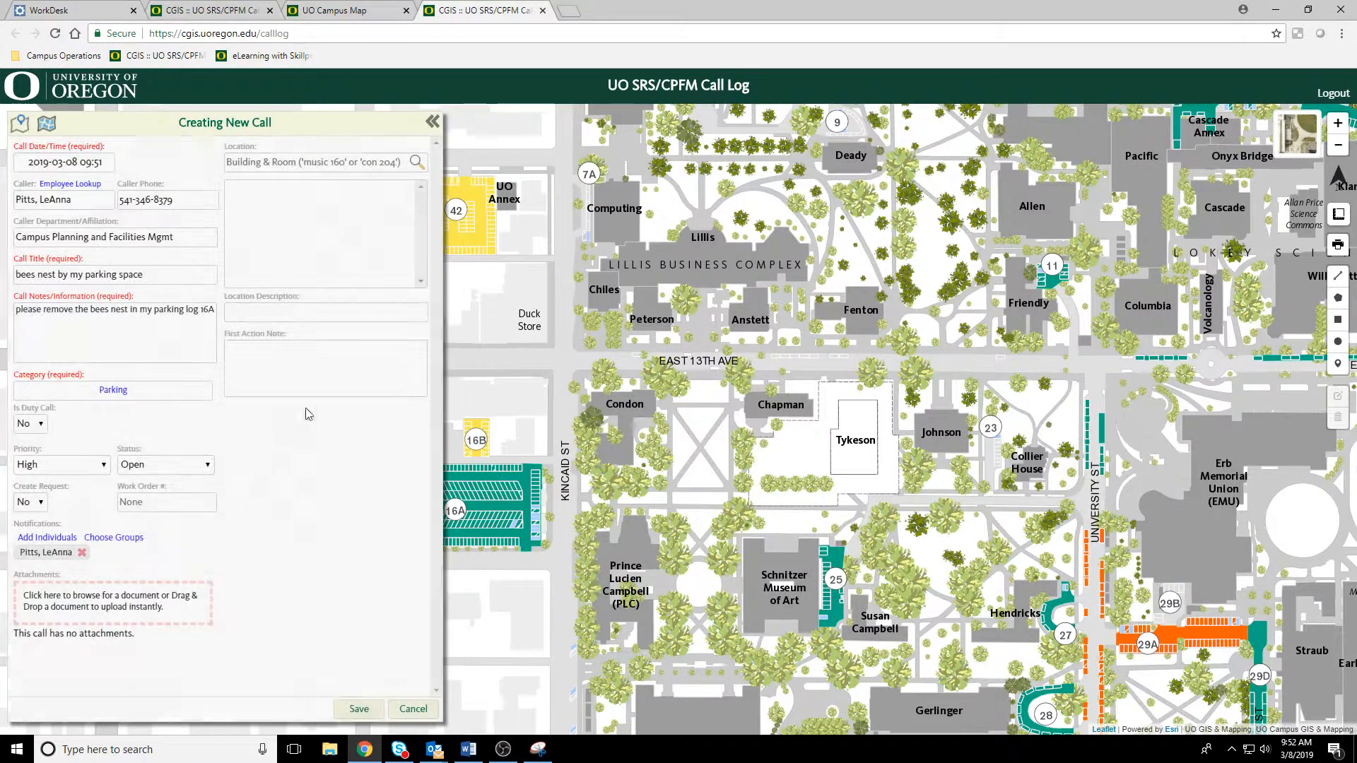
Step: Search the locations for "lot 16A" and set the call's location to Parking Lot 16A
click(305, 162)
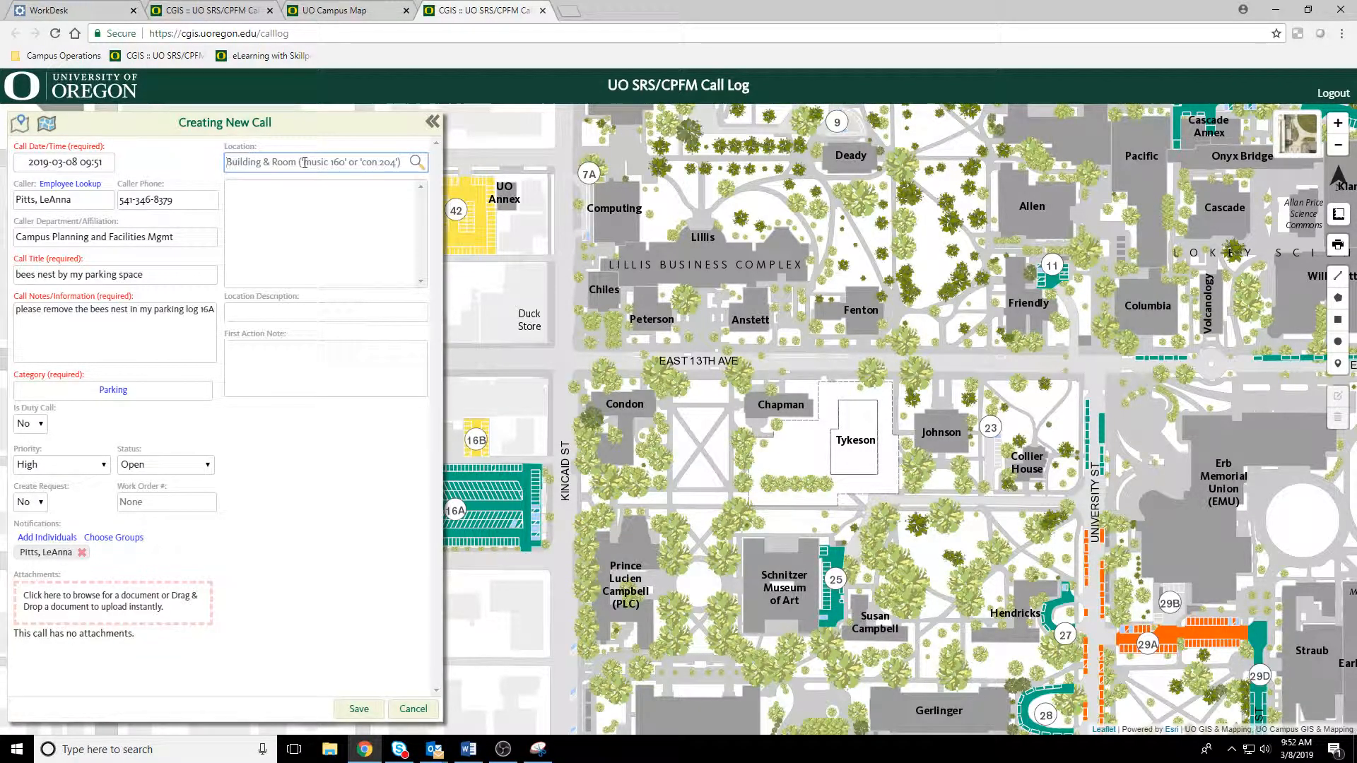
text(@pai)
key(BackSpace)
key(BackSpace)
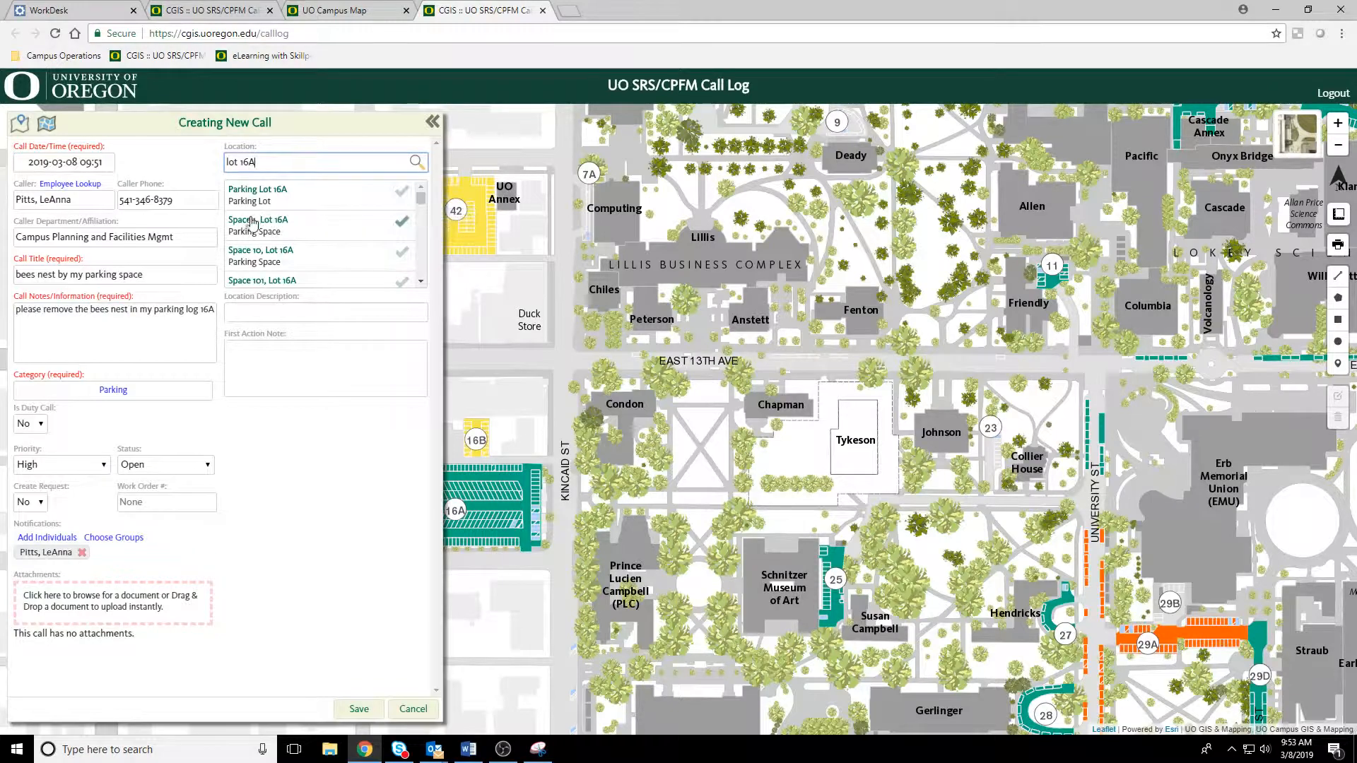
click(402, 191)
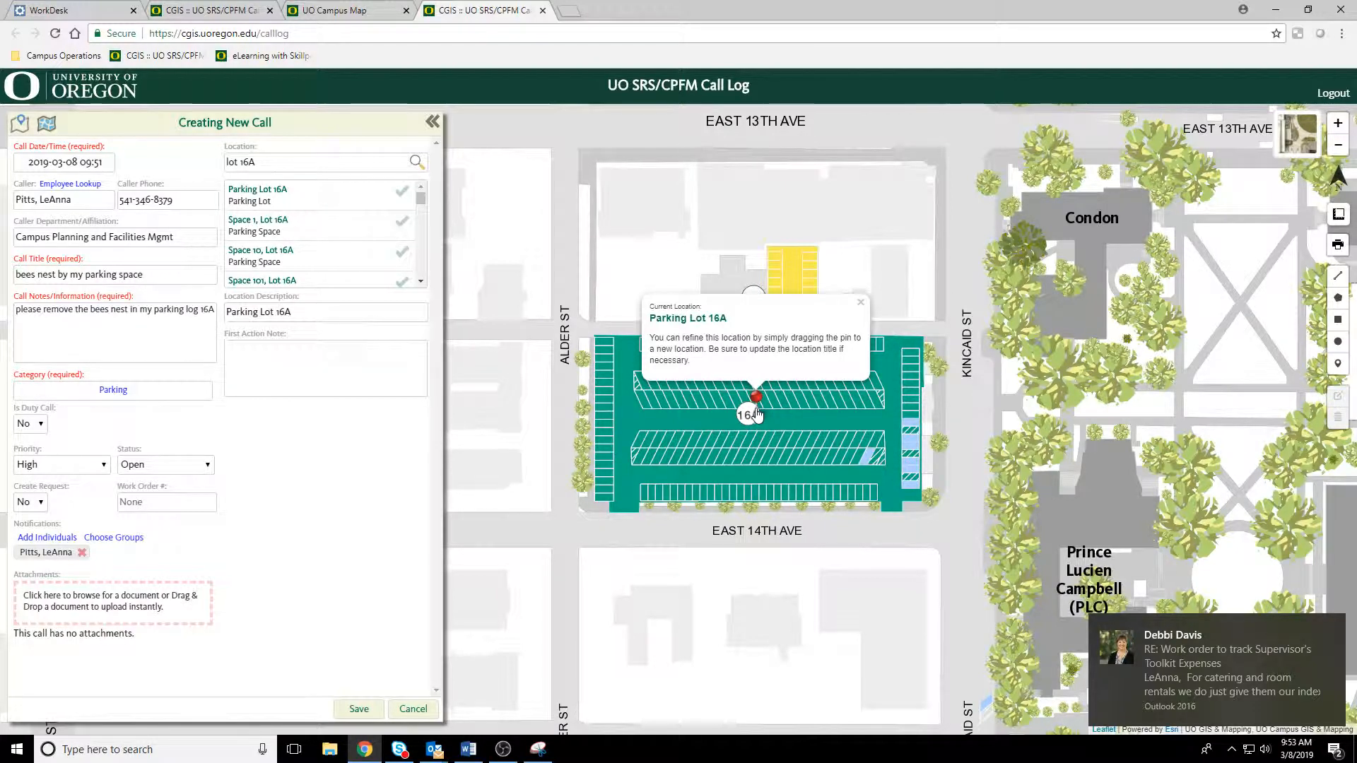
Step: Move the location pin to Space 8, Space 83 and the southwest part of Parking Lot 16A, and cancel the new call
drag(757, 414, 820, 468)
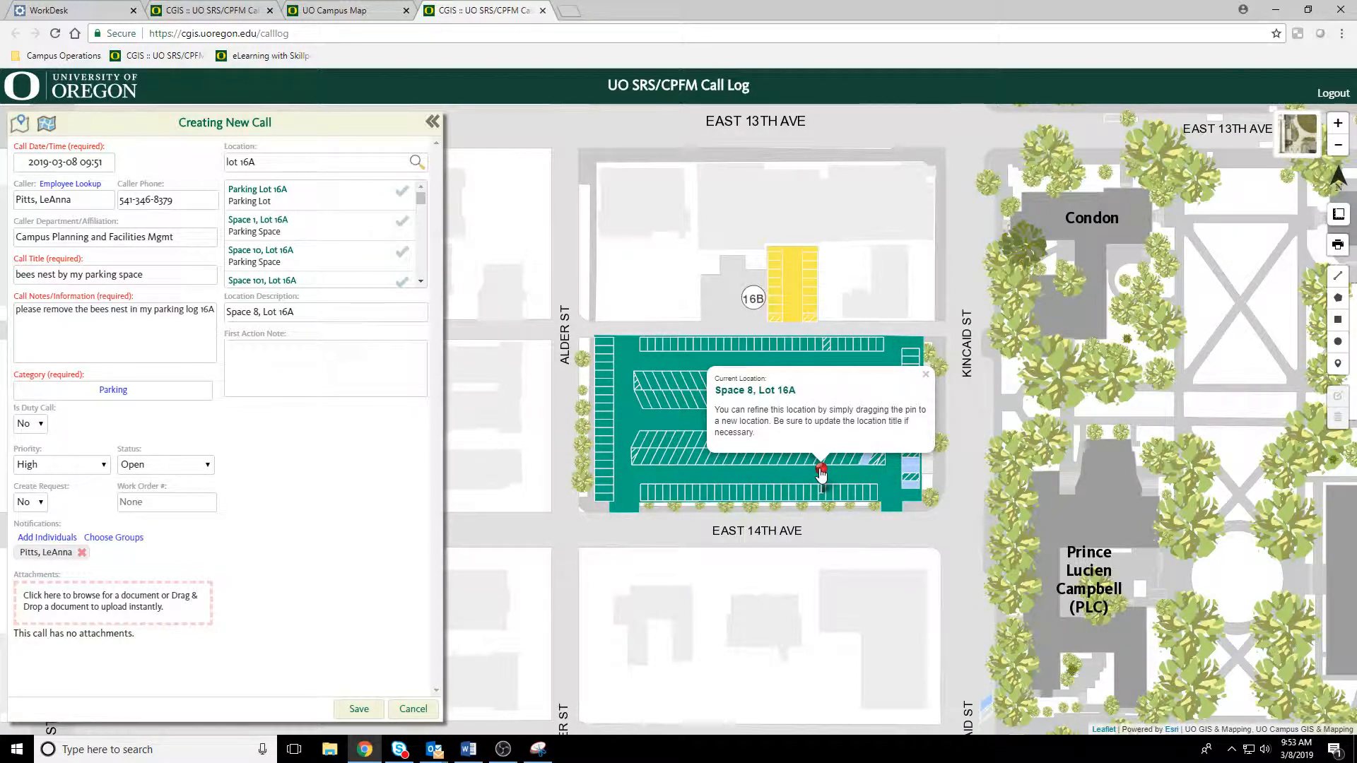
drag(820, 472, 880, 318)
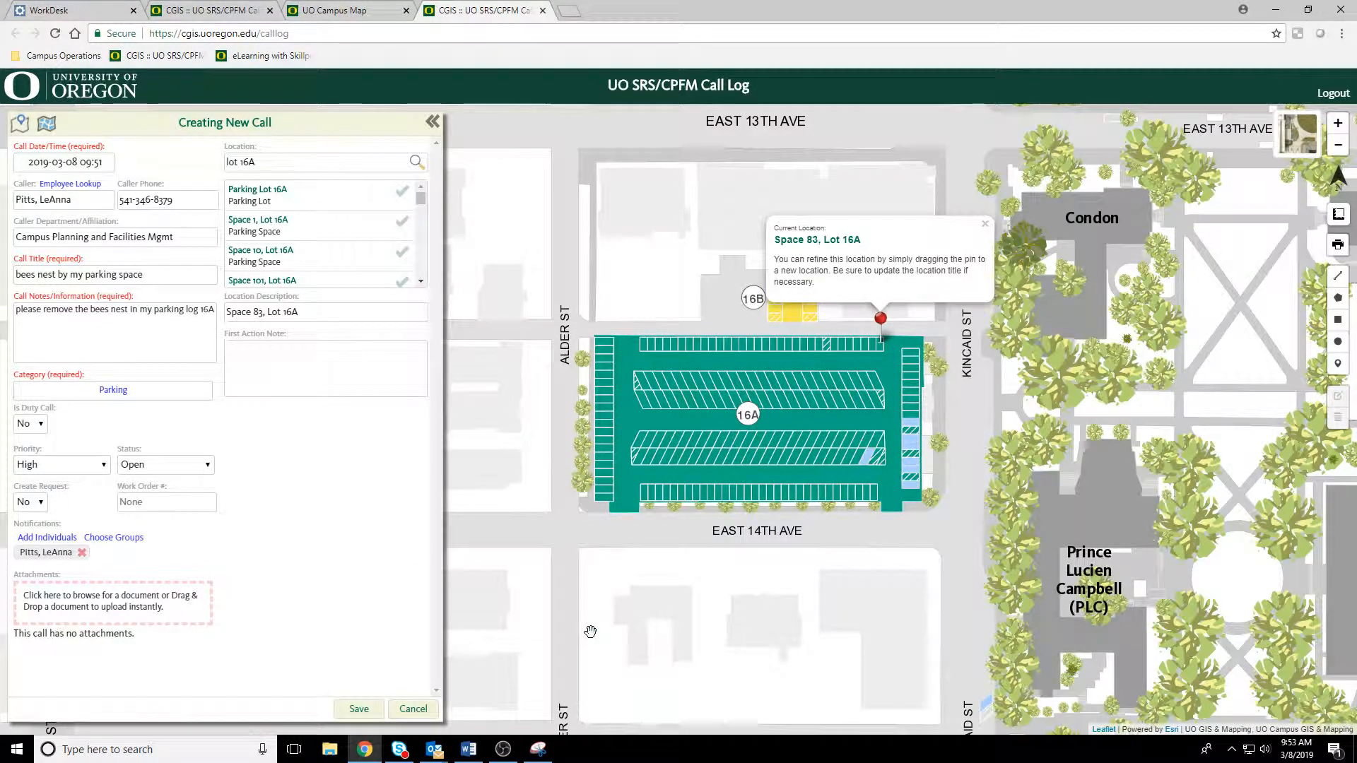
drag(876, 325, 615, 481)
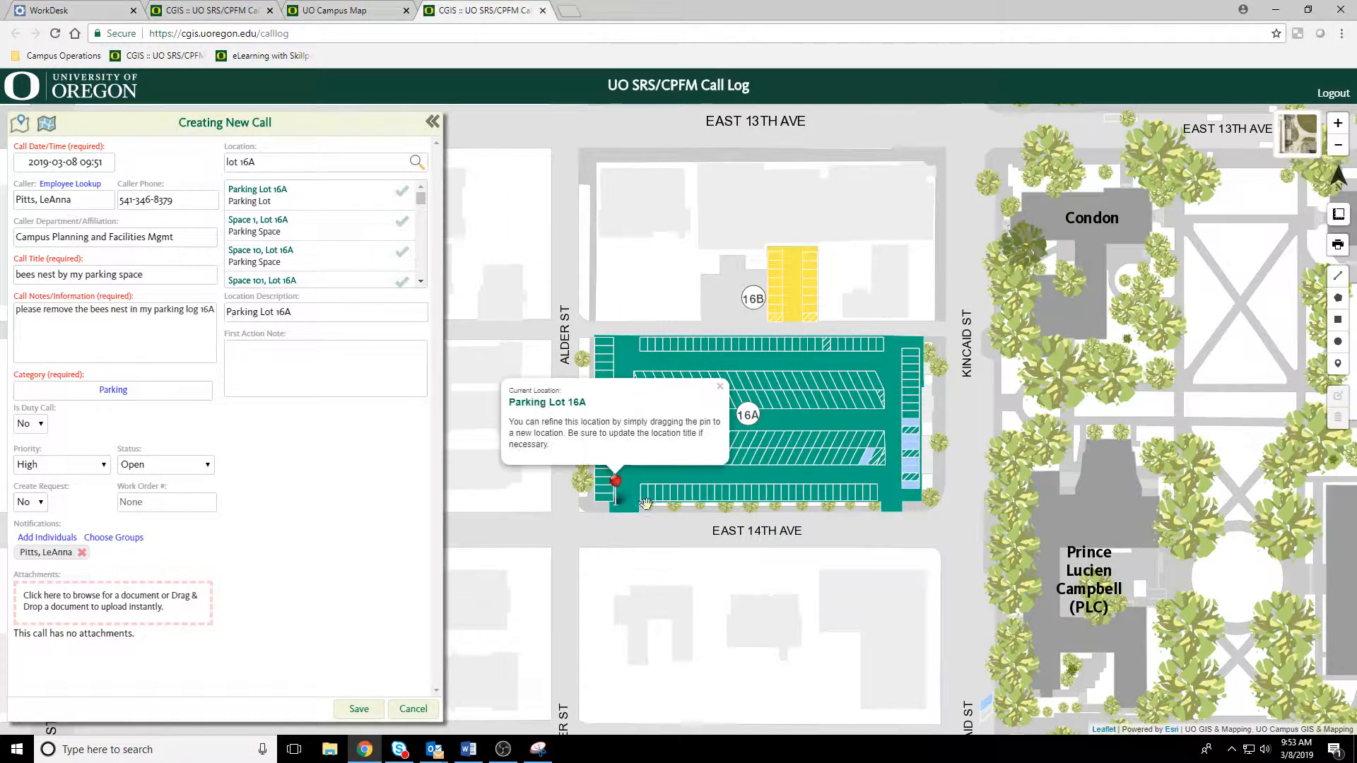
click(413, 709)
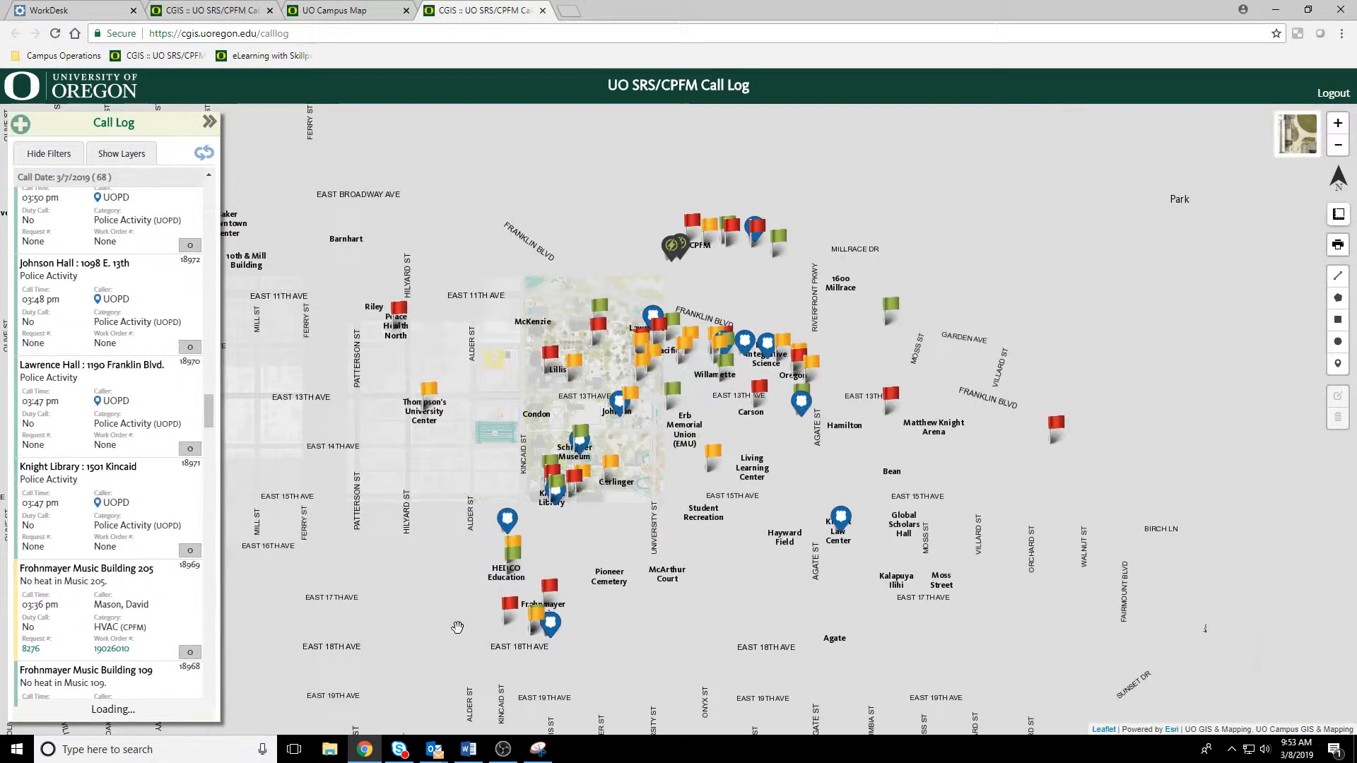